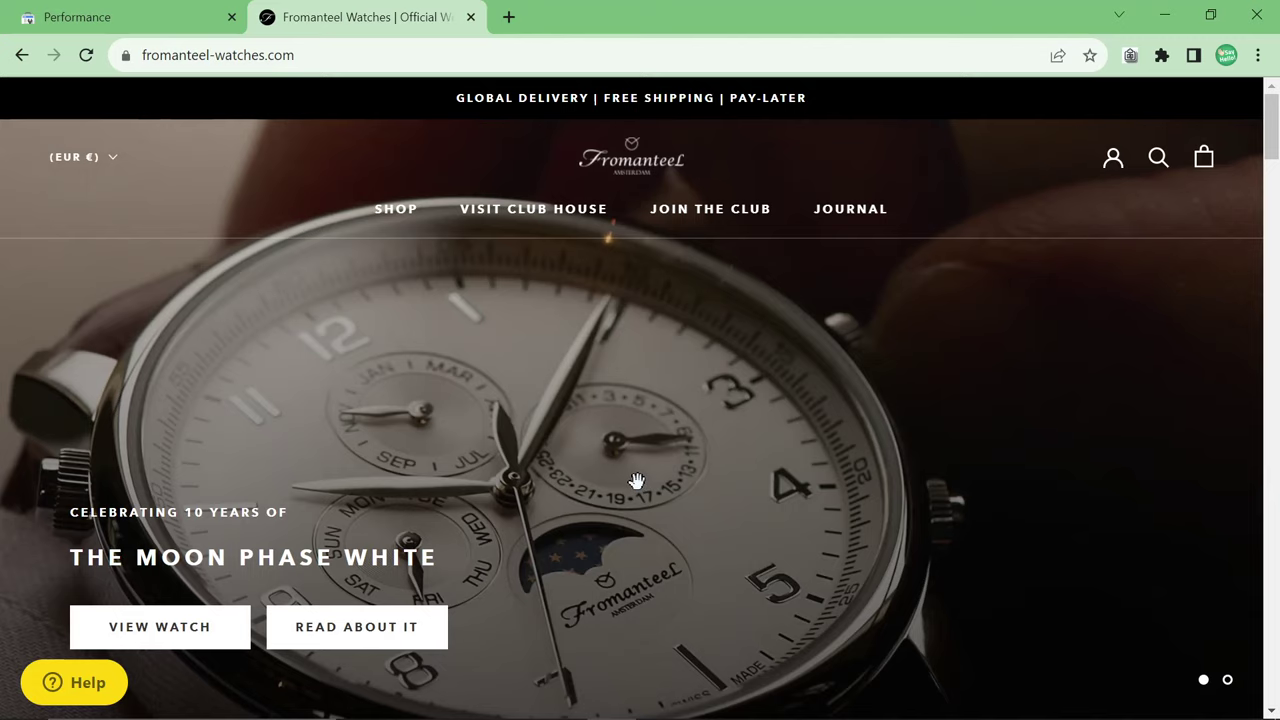
- Look over the Fromanteel homepage and open the Journal blog
scroll(634, 486, "down", 1)
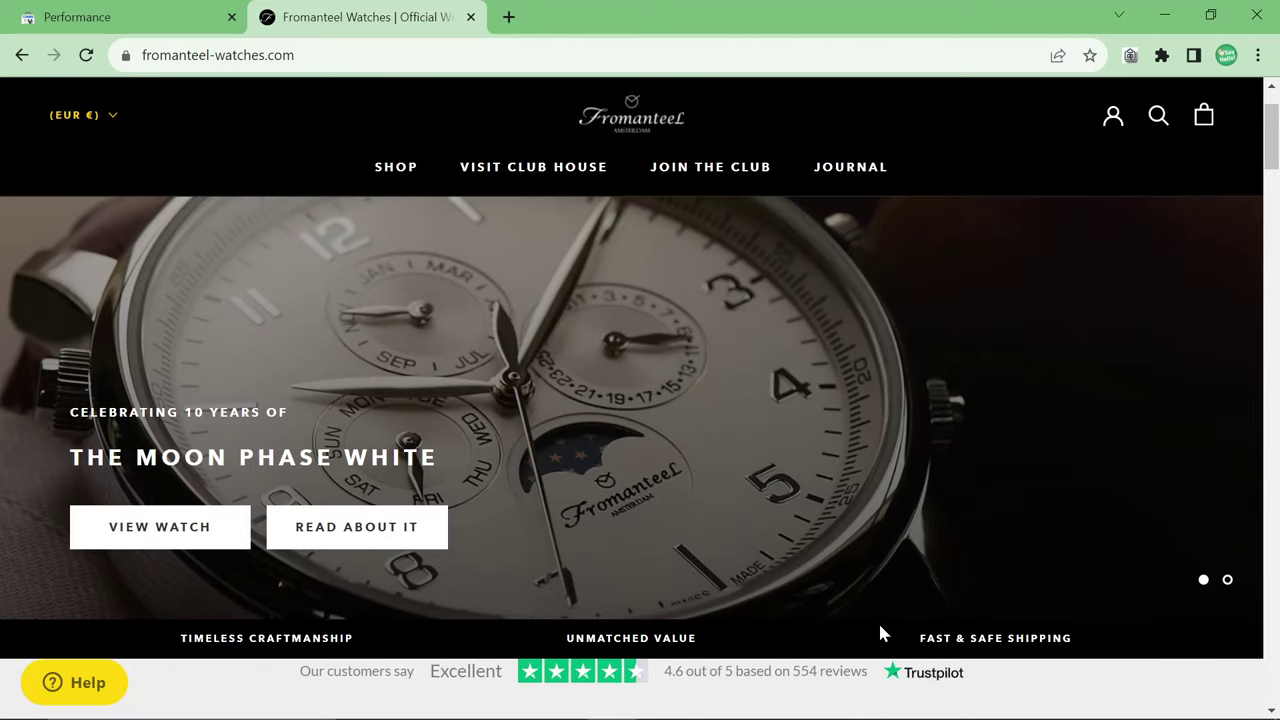
scroll(805, 615, "up", 1)
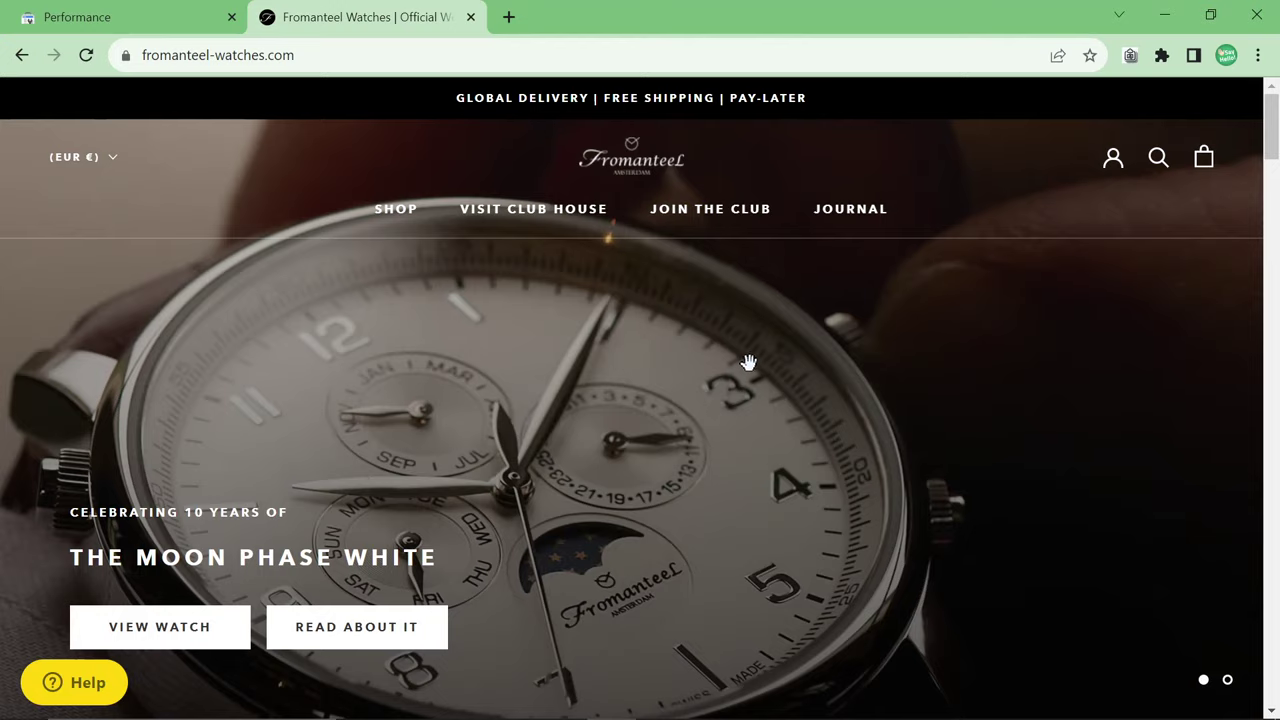
scroll(746, 364, "down", 5)
scroll(745, 364, "up", 5)
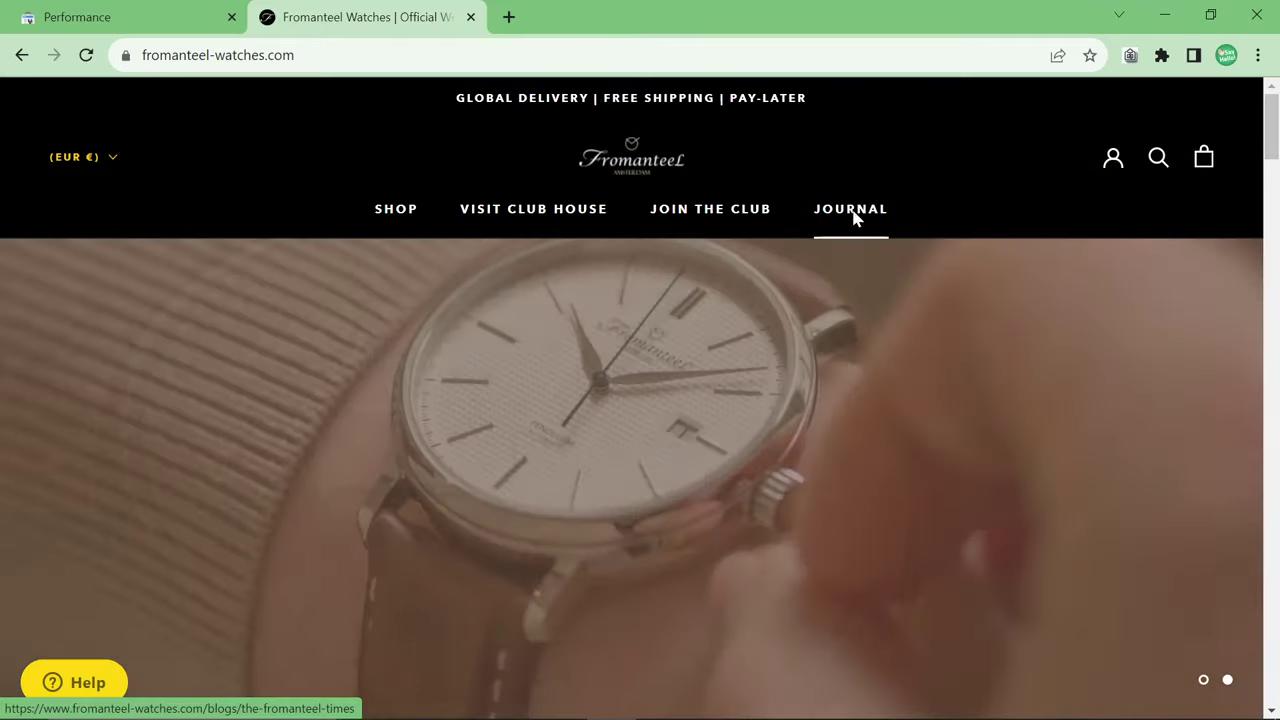
left_click(852, 212)
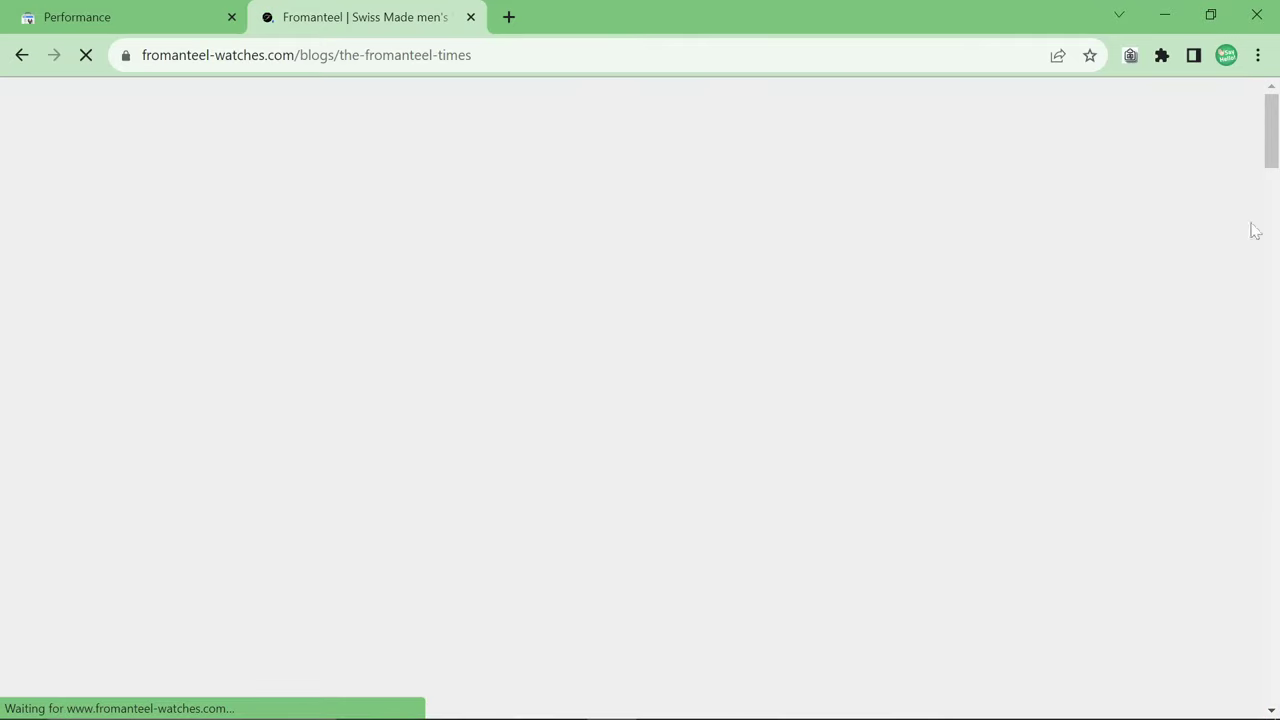
- Look through both pages of the Journal's article listing and return to page 1
scroll(800, 286, "down", 20)
scroll(712, 523, "up", 4)
scroll(600, 546, "up", 10)
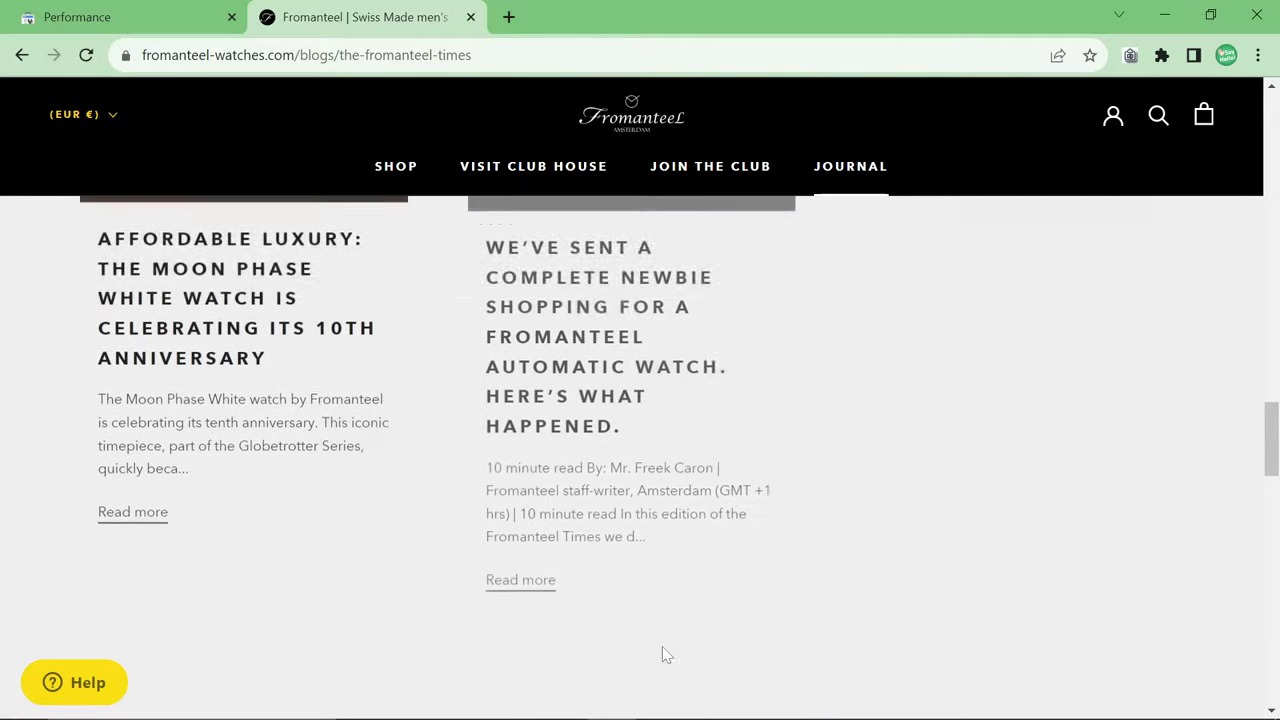
scroll(662, 653, "down", 1)
left_click(648, 566)
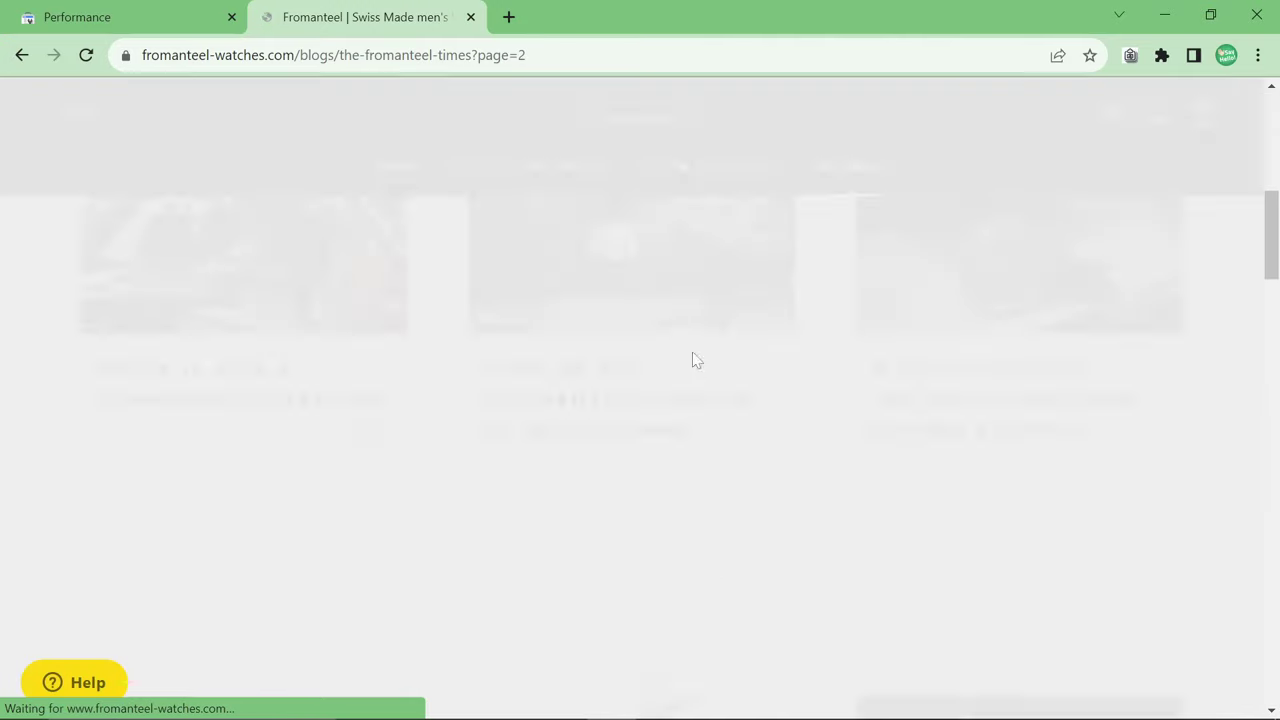
scroll(683, 352, "down", 8)
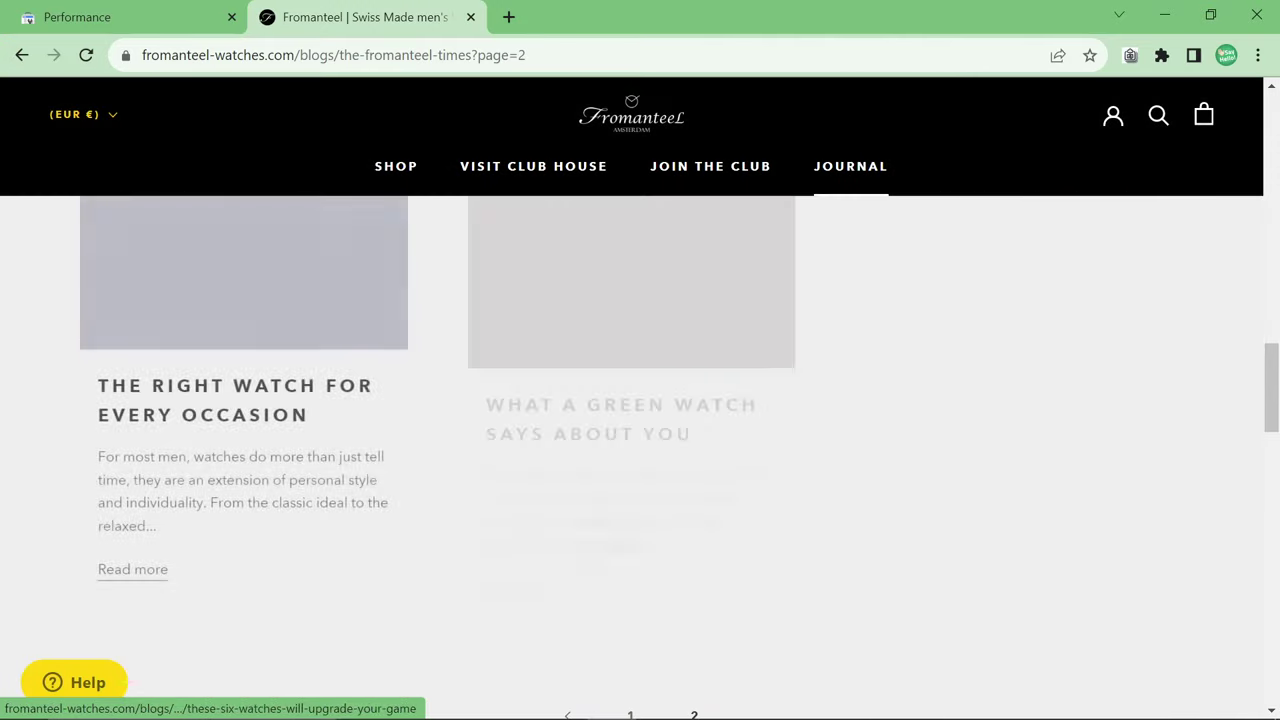
scroll(706, 517, "down", 3)
left_click(699, 538)
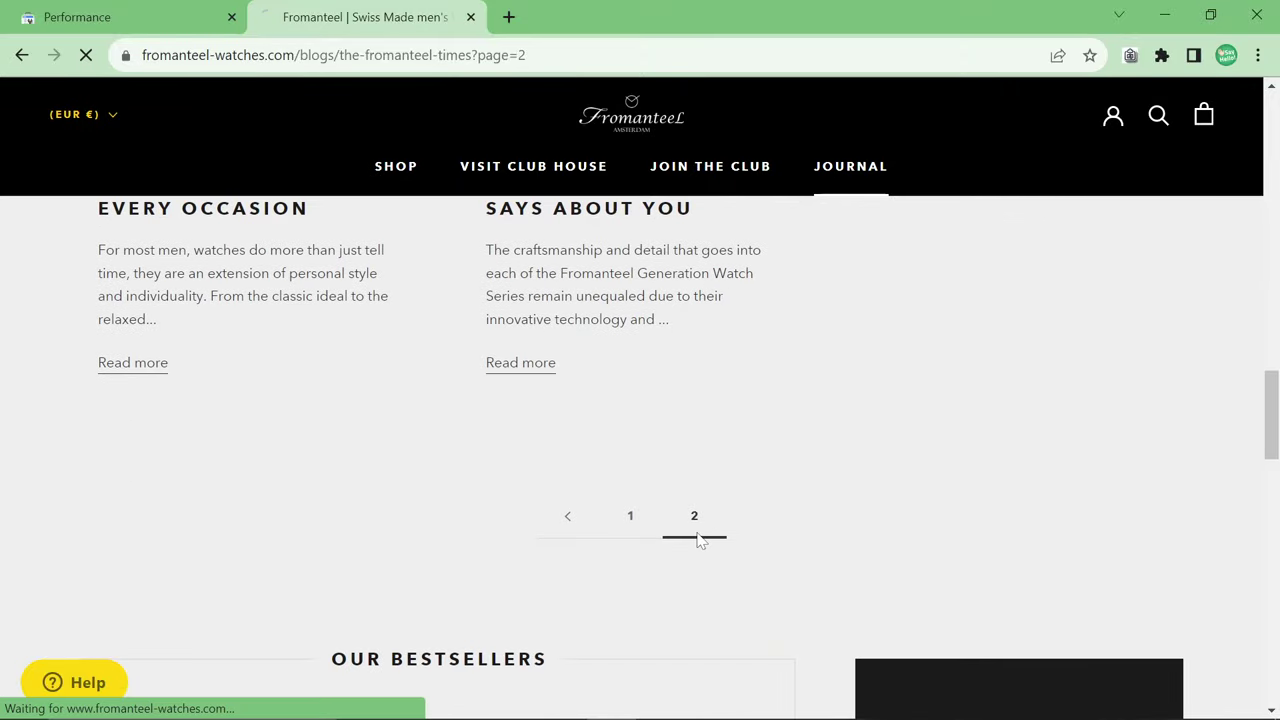
- Open the article "The Best Swiss Made Phase Watches of 2024" and examine its structure and contents
scroll(689, 535, "down", 5)
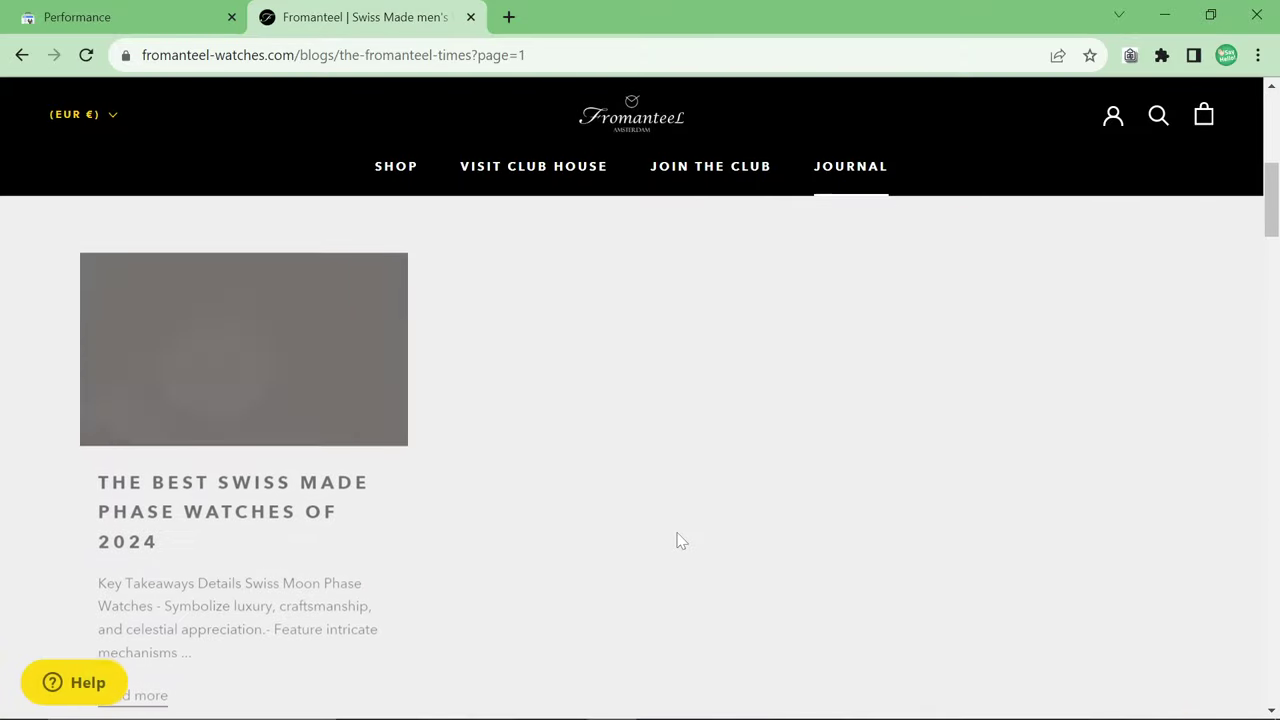
right_click(368, 355)
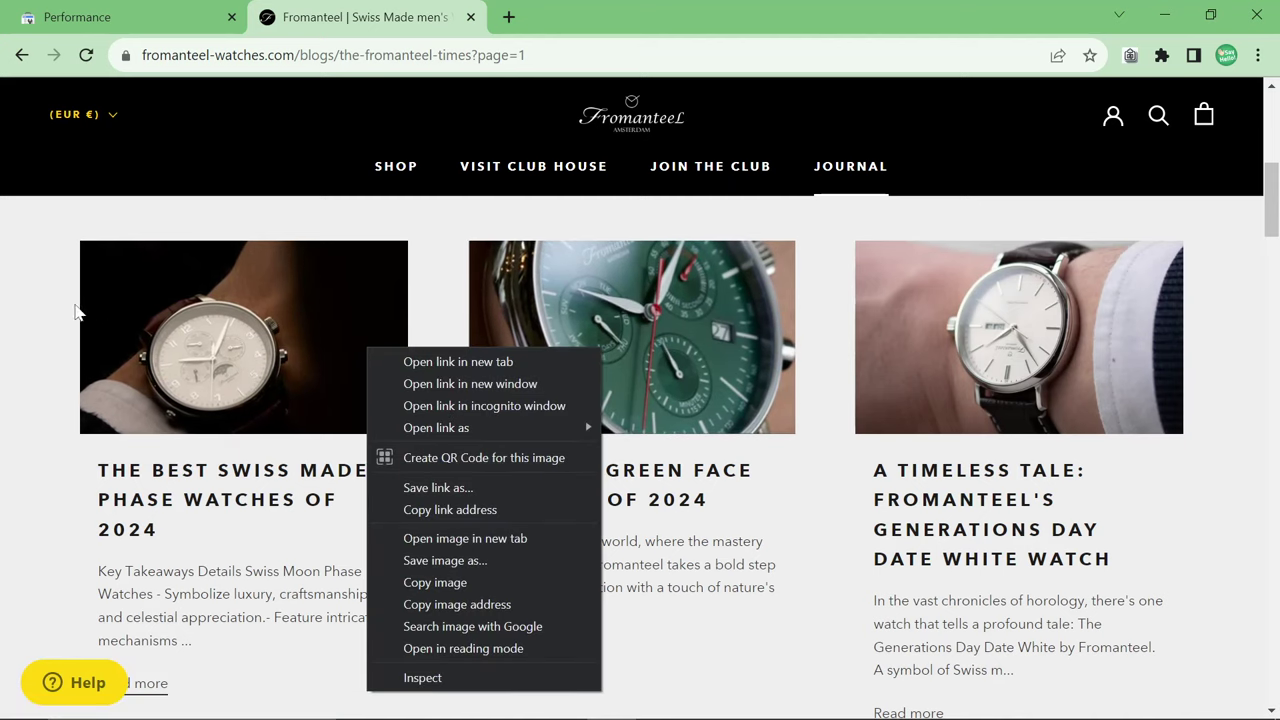
left_click(20, 325)
left_click(314, 386)
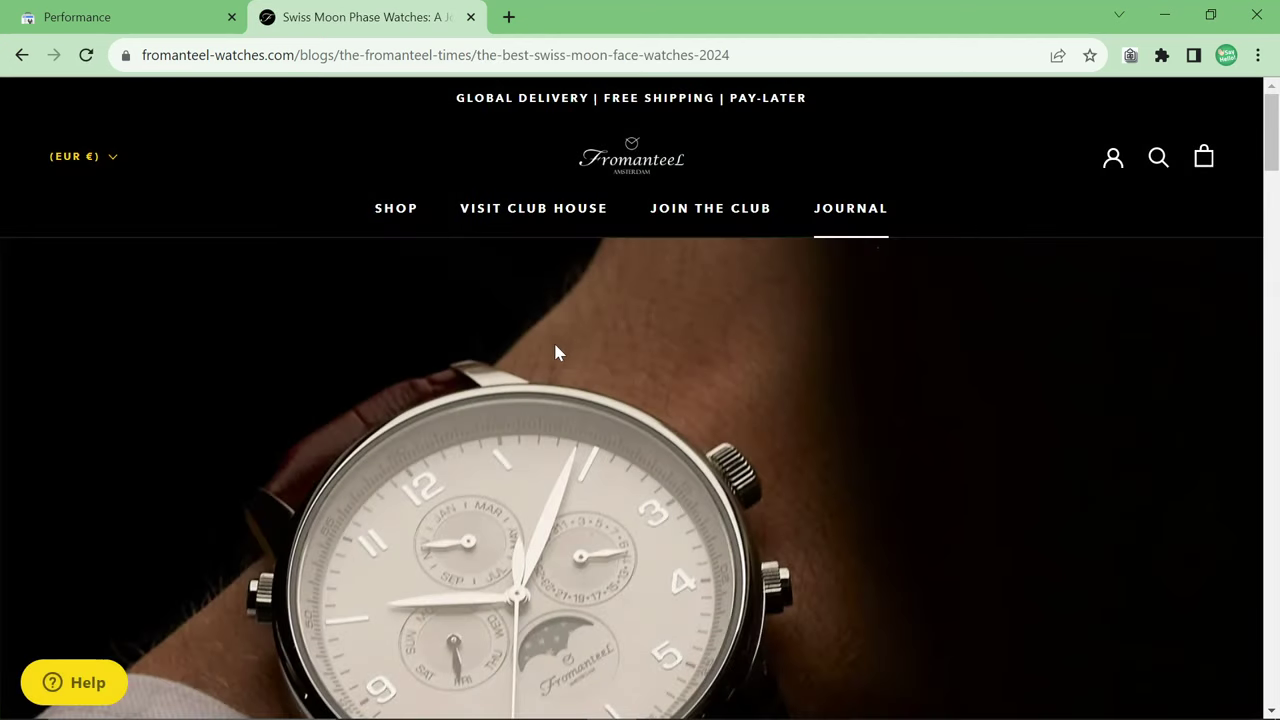
scroll(554, 349, "down", 5)
scroll(554, 350, "down", 20)
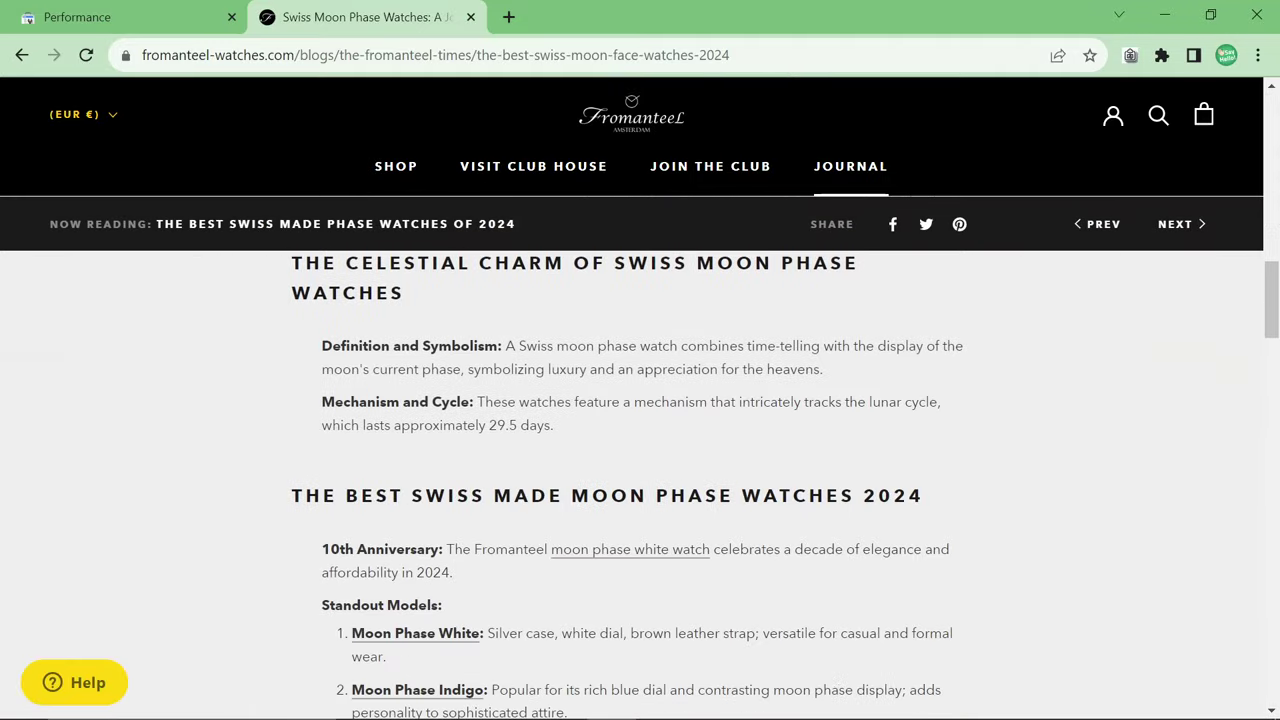
scroll(548, 360, "down", 5)
scroll(549, 360, "up", 15)
scroll(583, 466, "up", 10)
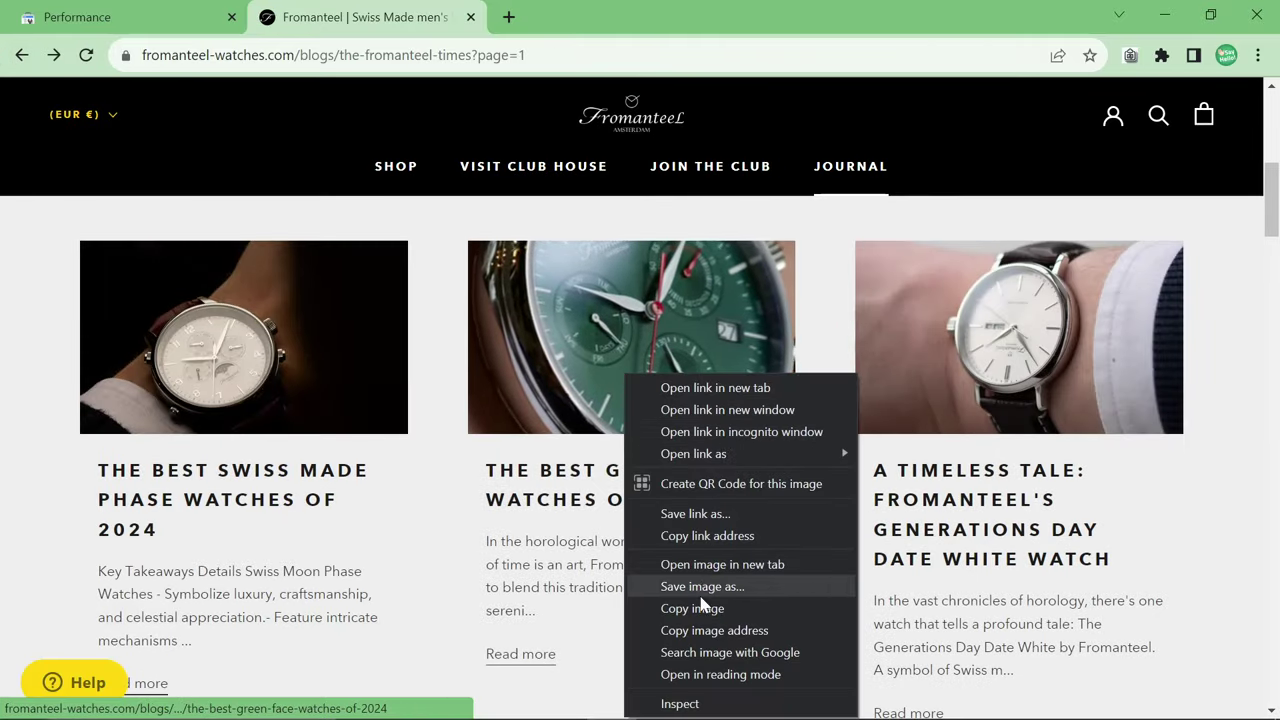
- Copy the link address of the featured Journal article "The Best Affordable Luxury Watches of 2024"
scroll(83, 457, "up", 5)
right_click(257, 621)
left_click(365, 551)
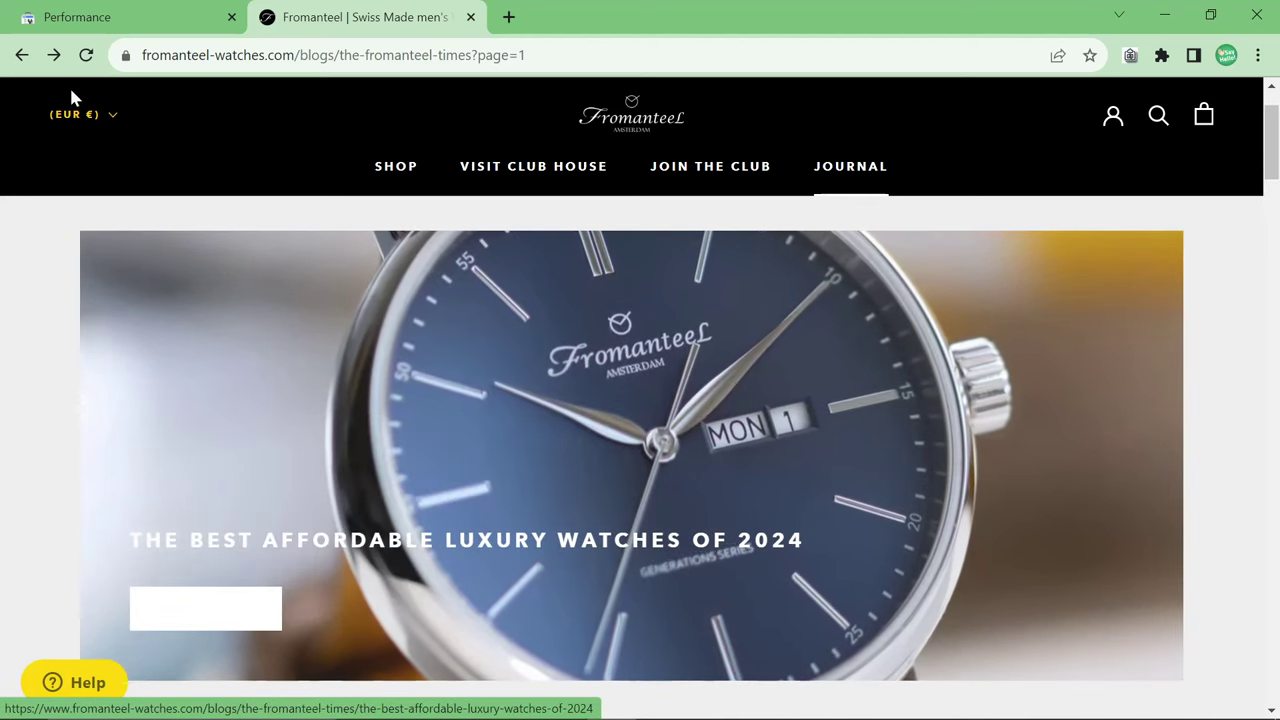
- Switch to Google Search Console and run a URL inspection on the copied article link
left_click(77, 17)
left_click(551, 101)
key("ctrl+v")
key("Return")
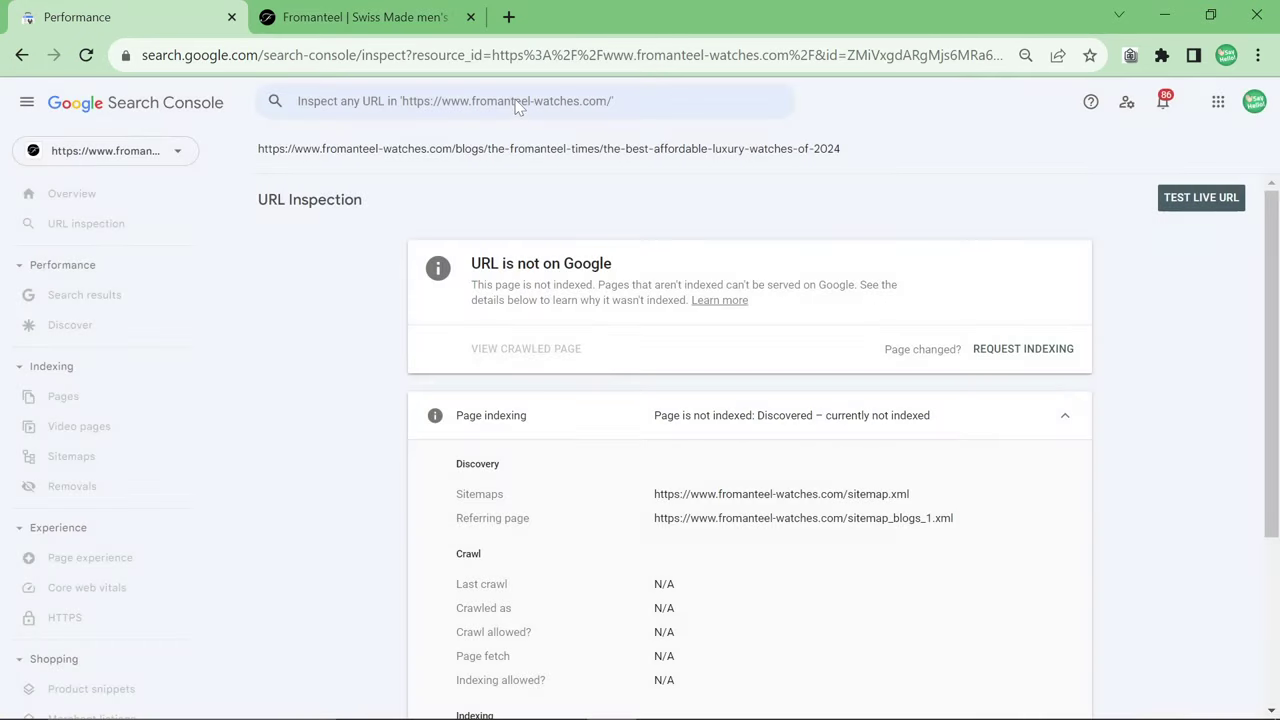
- Inspect the same article's URL with the en-gb region folder inserted after the domain
left_click(518, 101)
key("ctrl+v")
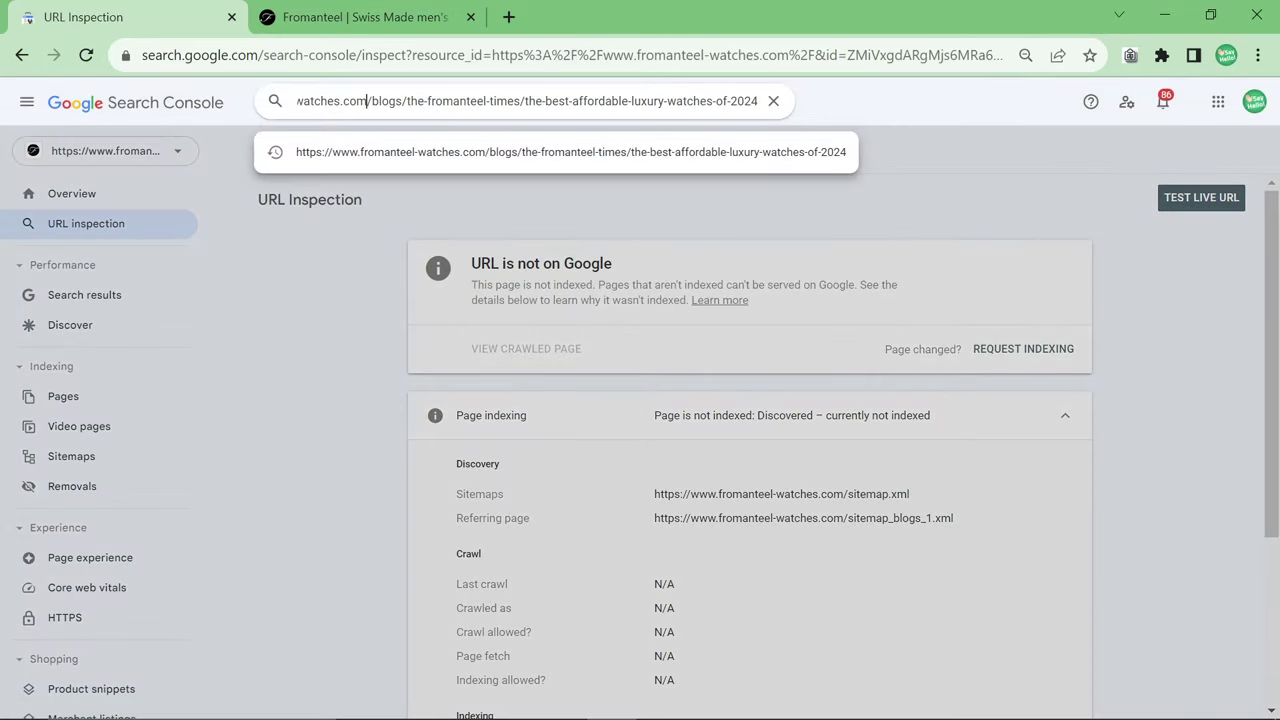
type("en-us")
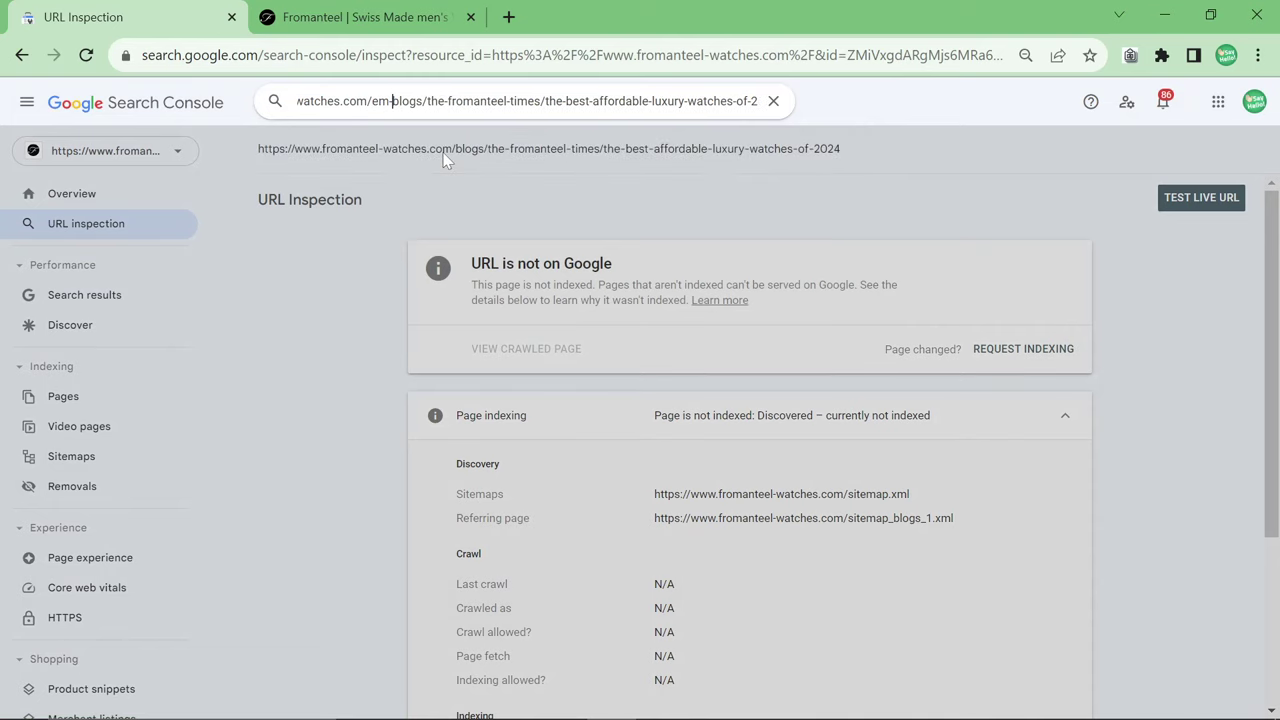
key("Return")
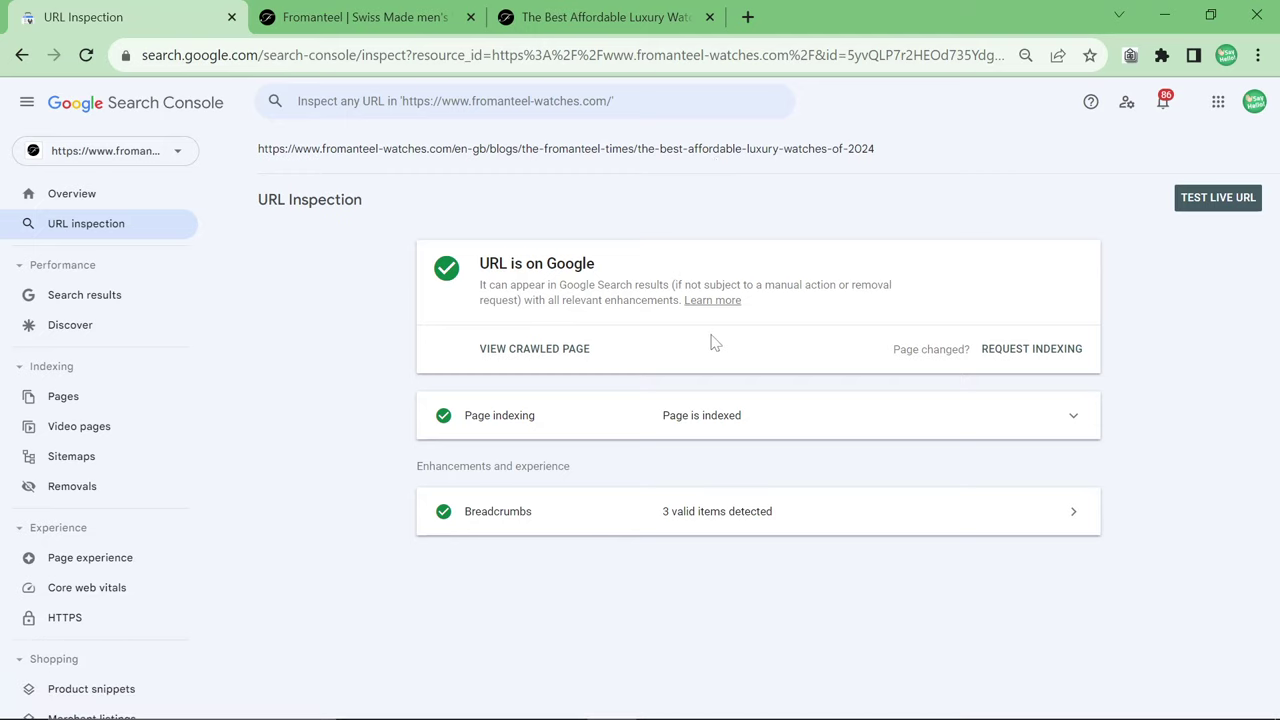
- Open the Search results performance report, then copy the article's path from the en-gb page's address, without the region folder
left_click(134, 300)
left_click(400, 18)
left_click_drag(534, 17, 290, 17)
left_click_drag(836, 55, 421, 55)
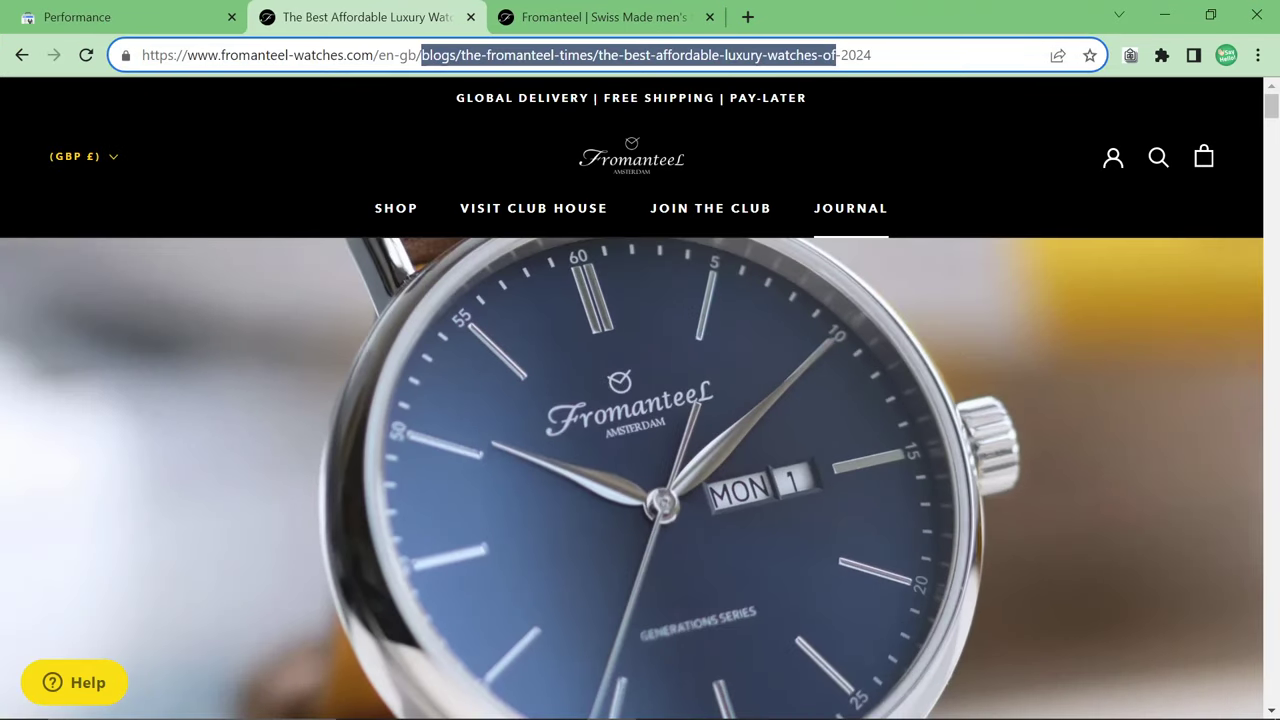
- Filter the performance report to pages whose URL contains the copied the-fromanteel-times article path
left_click(165, 10)
left_click(565, 197)
left_click(665, 250)
key("ctrl+v")
key("Return")
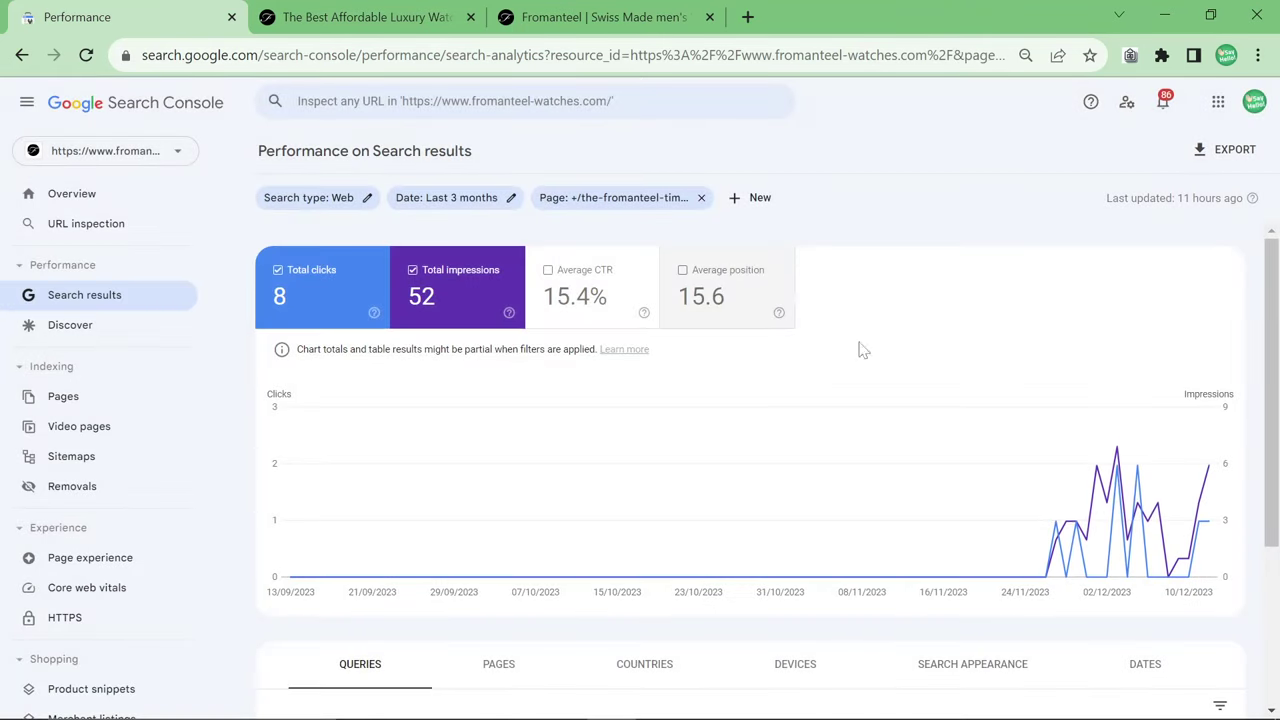
- Review the filtered report's top queries and list its results by page
scroll(875, 472, "down", 3)
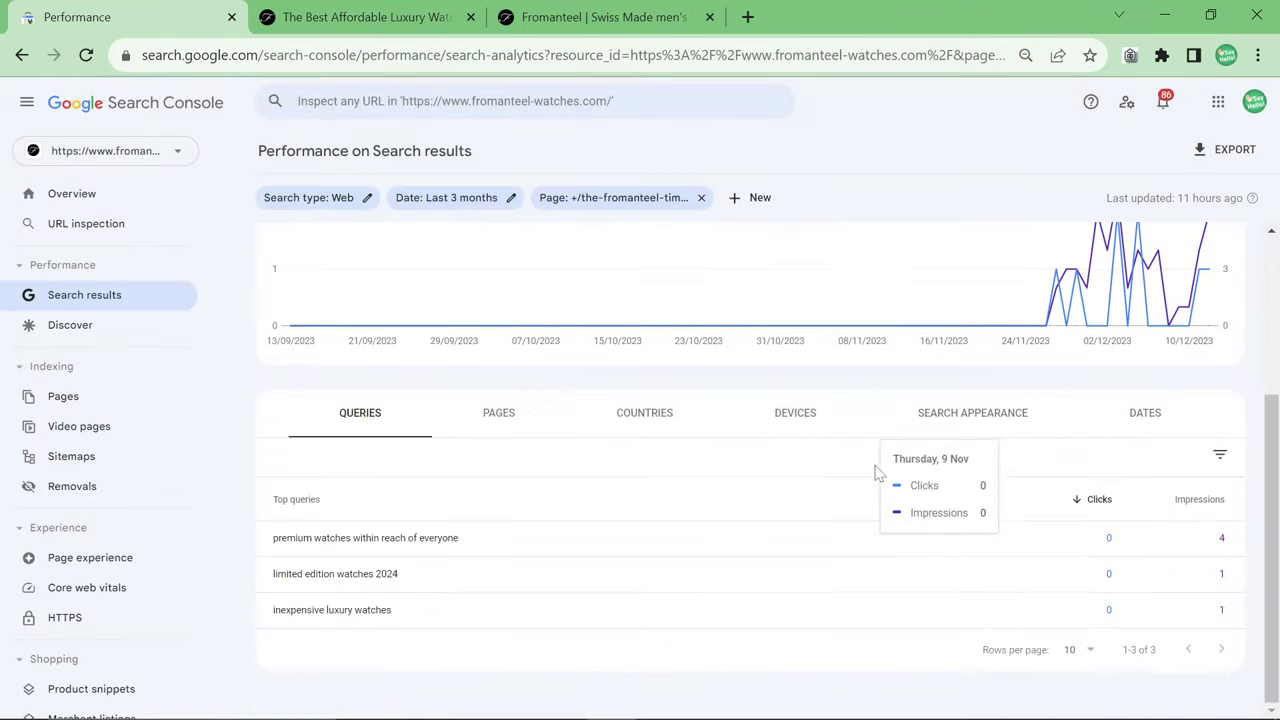
left_click(497, 415)
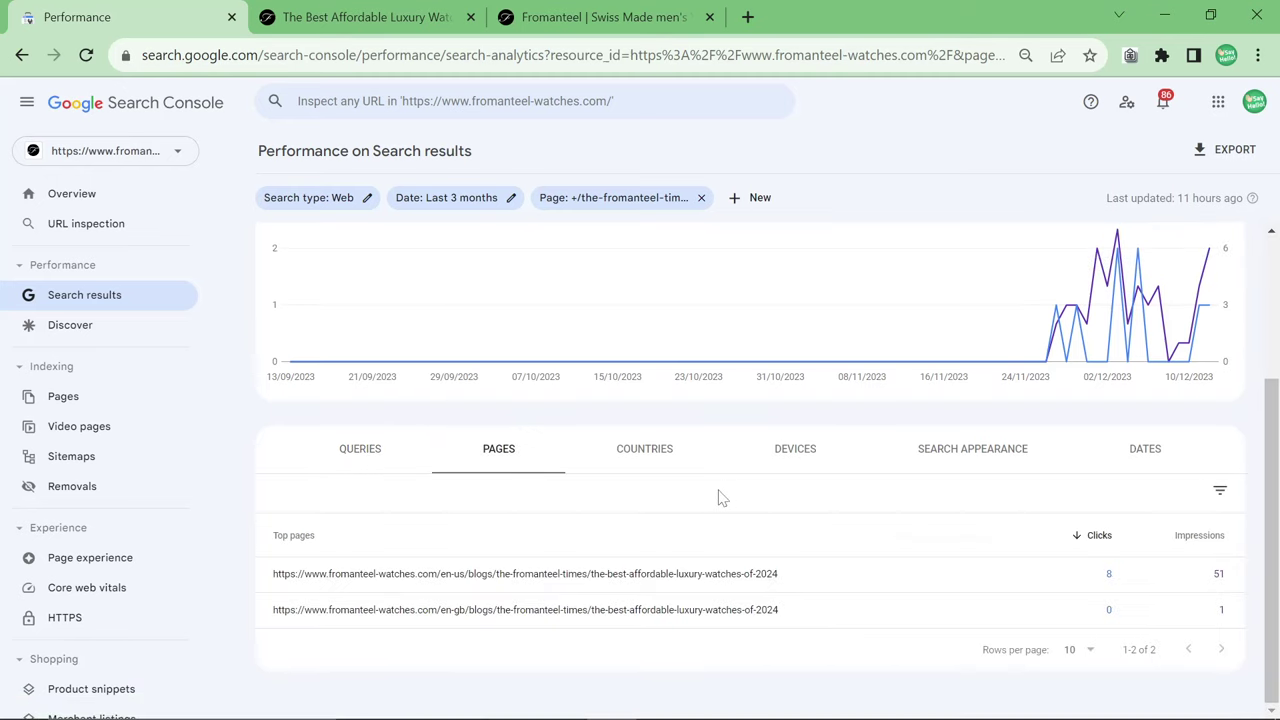
scroll(705, 505, "up", 3)
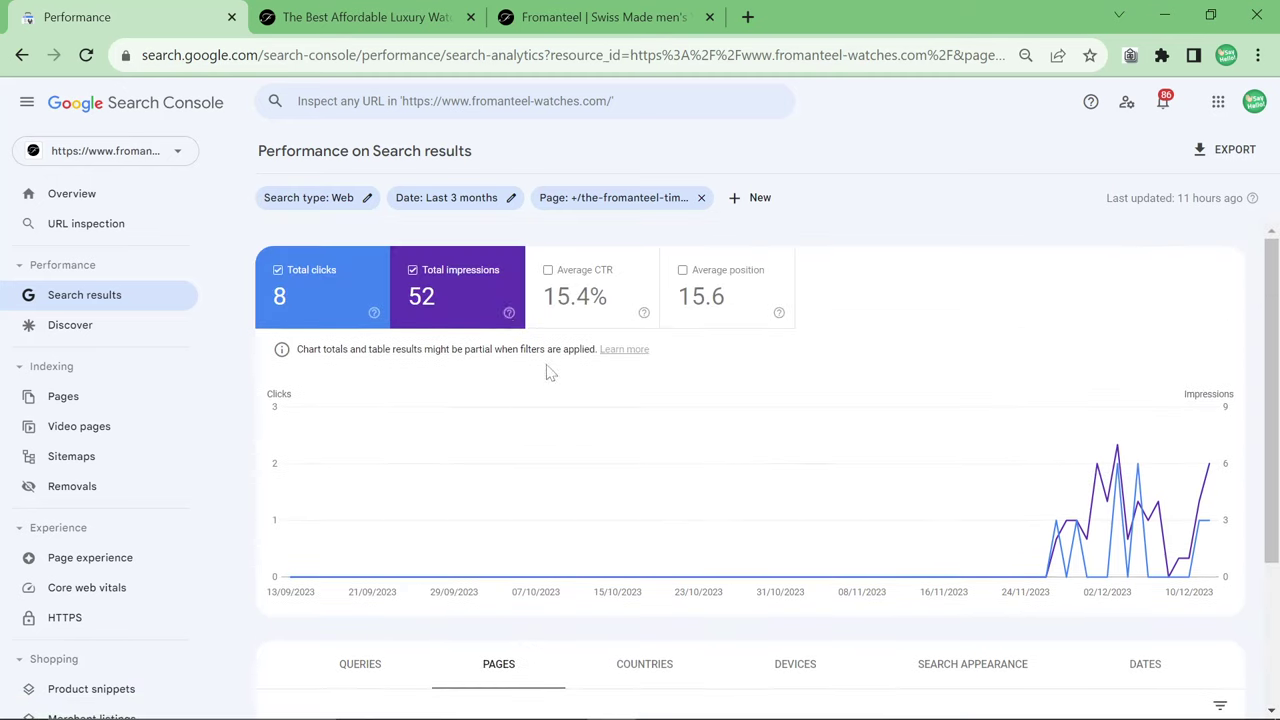
- Set the report's date range to the most recent date and check the regional article pages listed
left_click(478, 200)
left_click(798, 618)
scroll(583, 483, "down", 2)
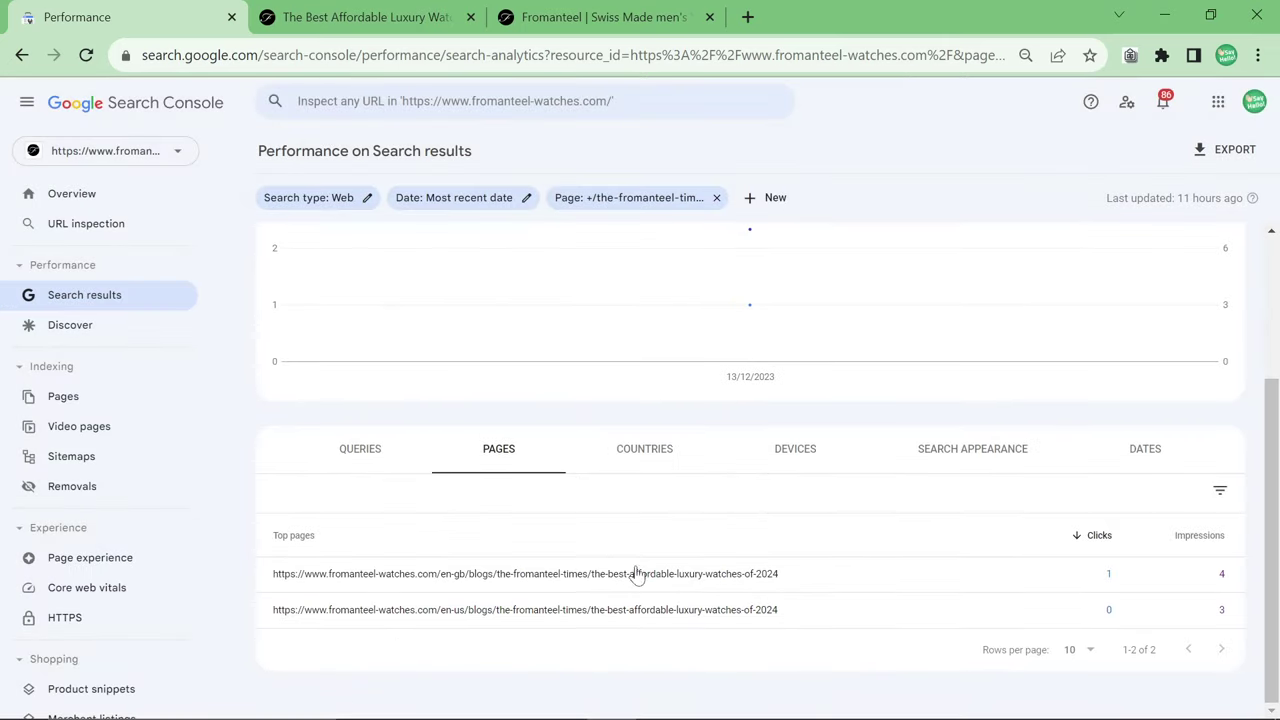
scroll(443, 443, "up", 5)
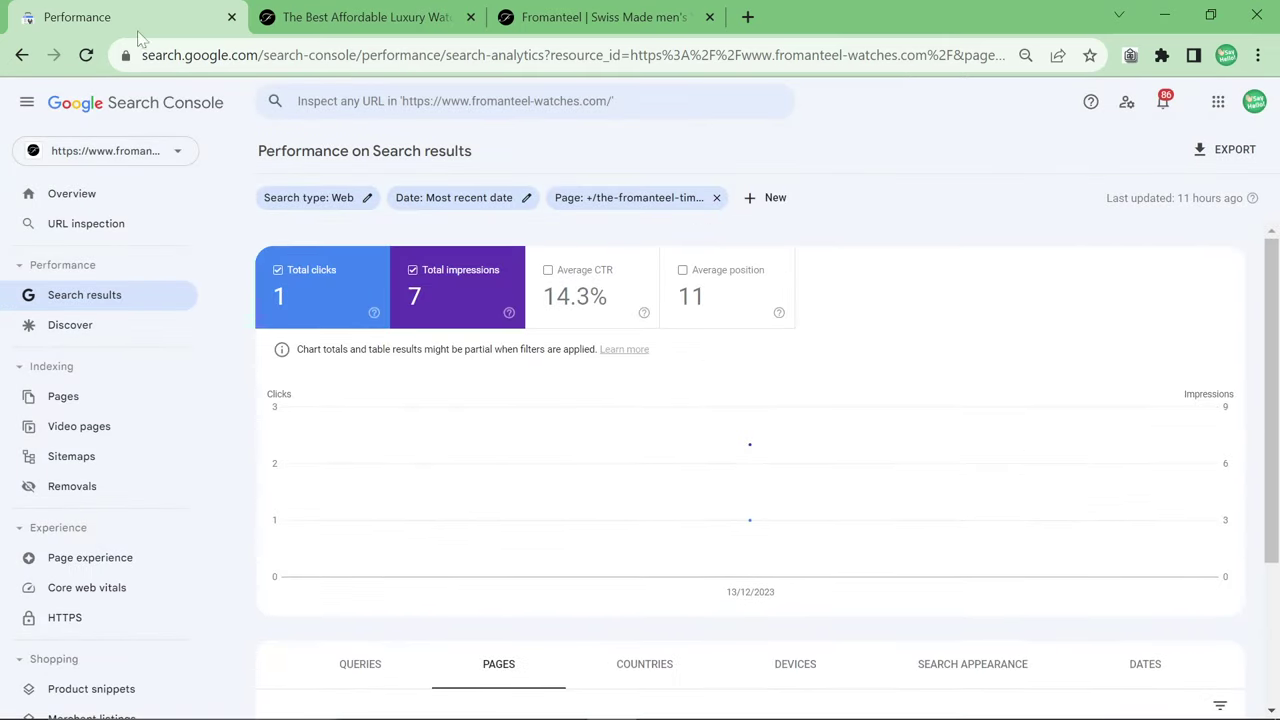
left_click(322, 14)
left_click(200, 17)
scroll(451, 437, "down", 3)
scroll(440, 430, "up", 3)
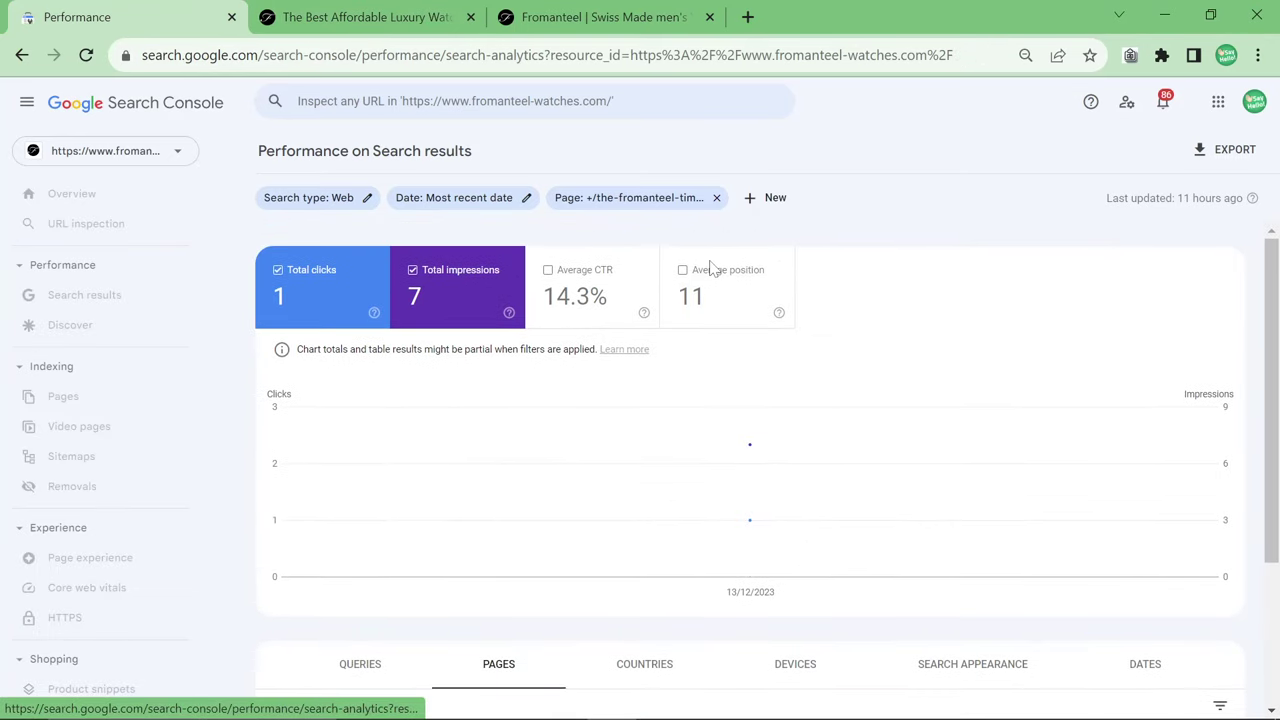
- Reload the Search results report without its filters and filter it to pages whose URL contains "blog"
left_click(136, 293)
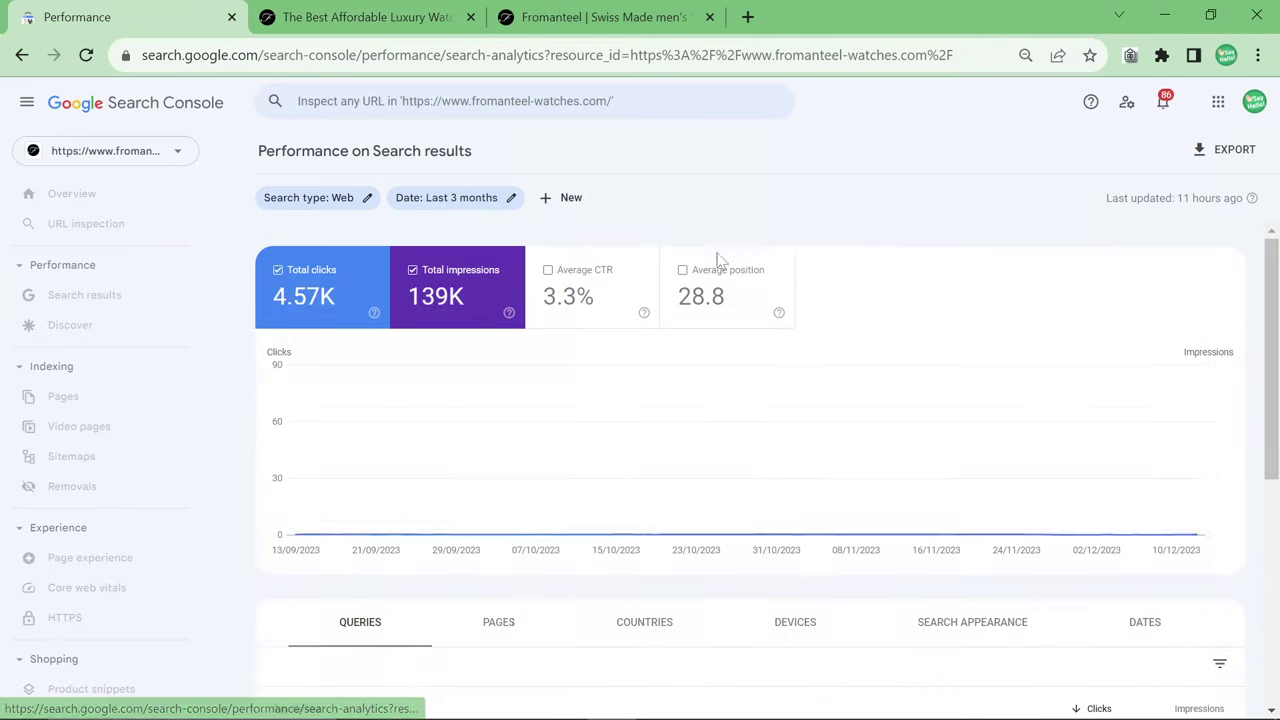
left_click(571, 197)
left_click(603, 247)
type("b,k")
type("log")
key("Return")
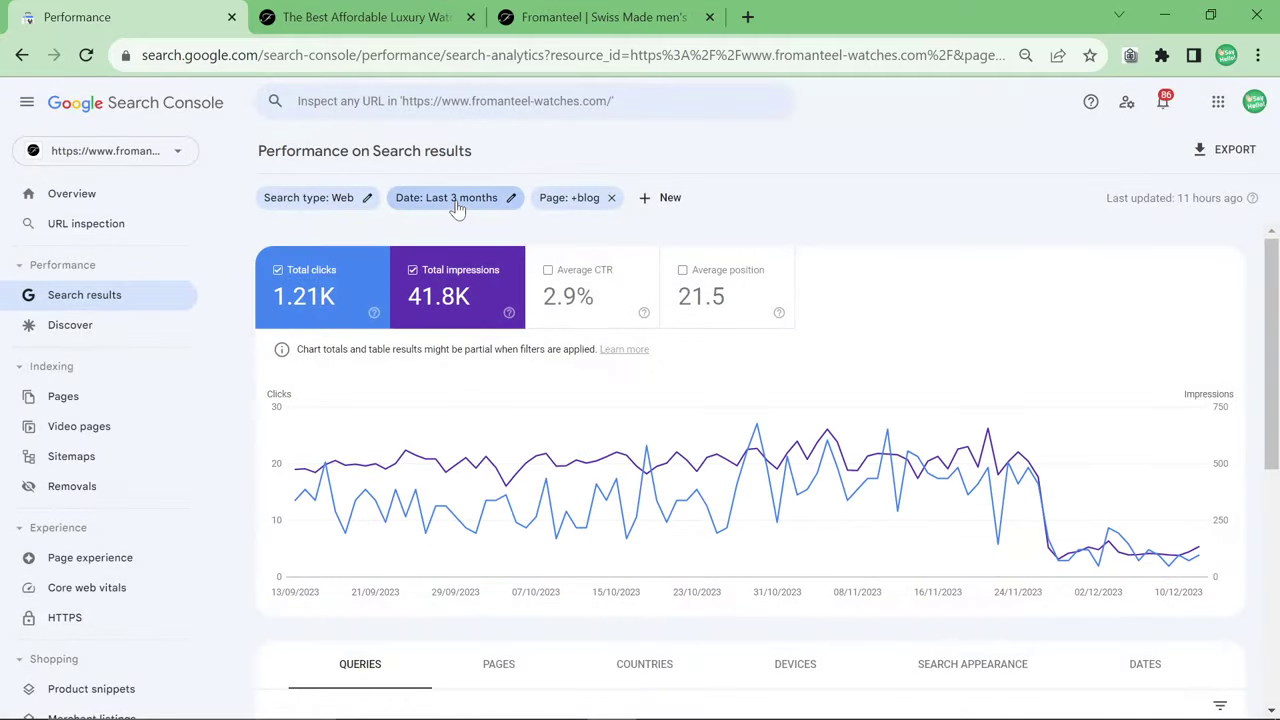
- Set the blog report's date range to the most recent date and review its top queries
left_click(457, 204)
left_click(481, 266)
left_click(790, 628)
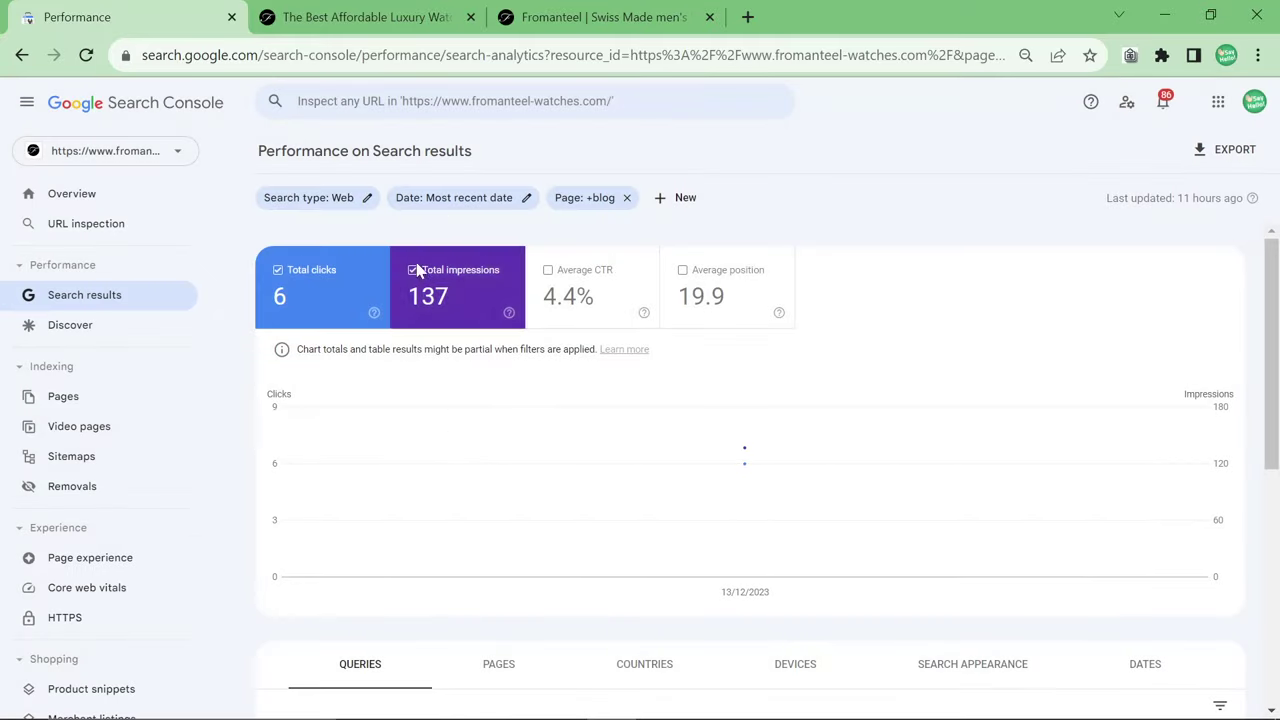
scroll(603, 456, "down", 3)
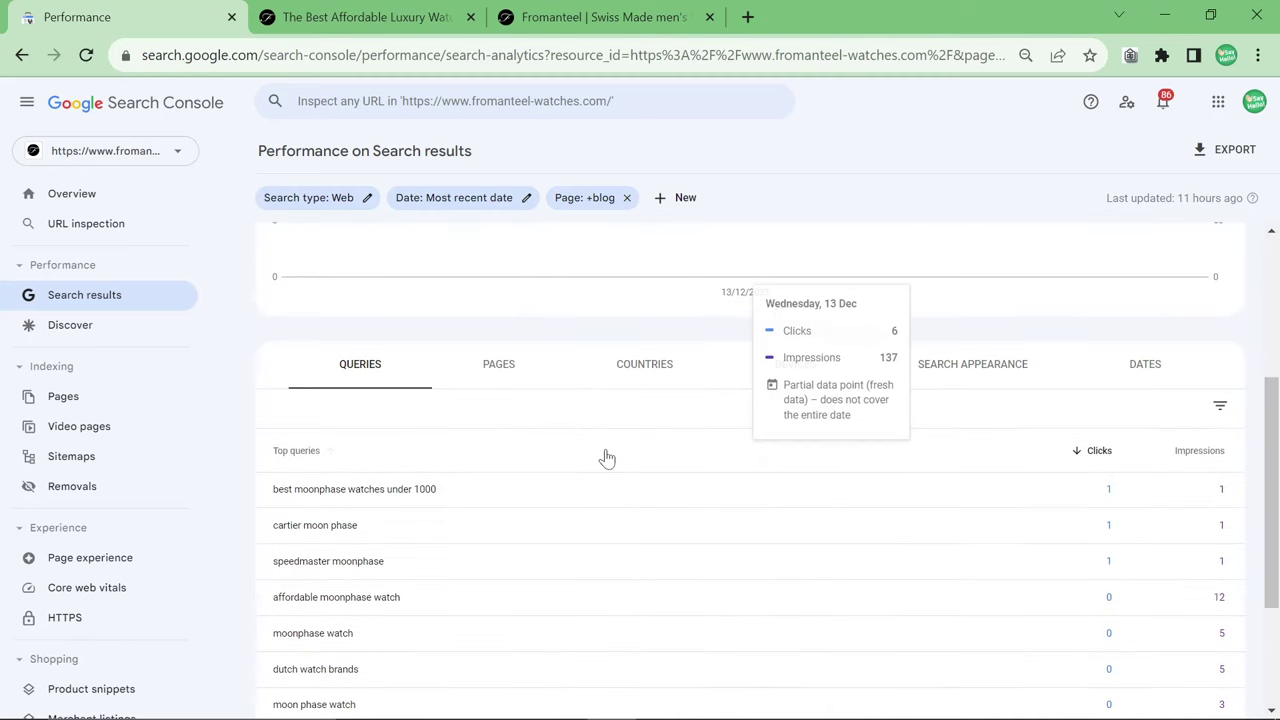
scroll(634, 463, "up", 3)
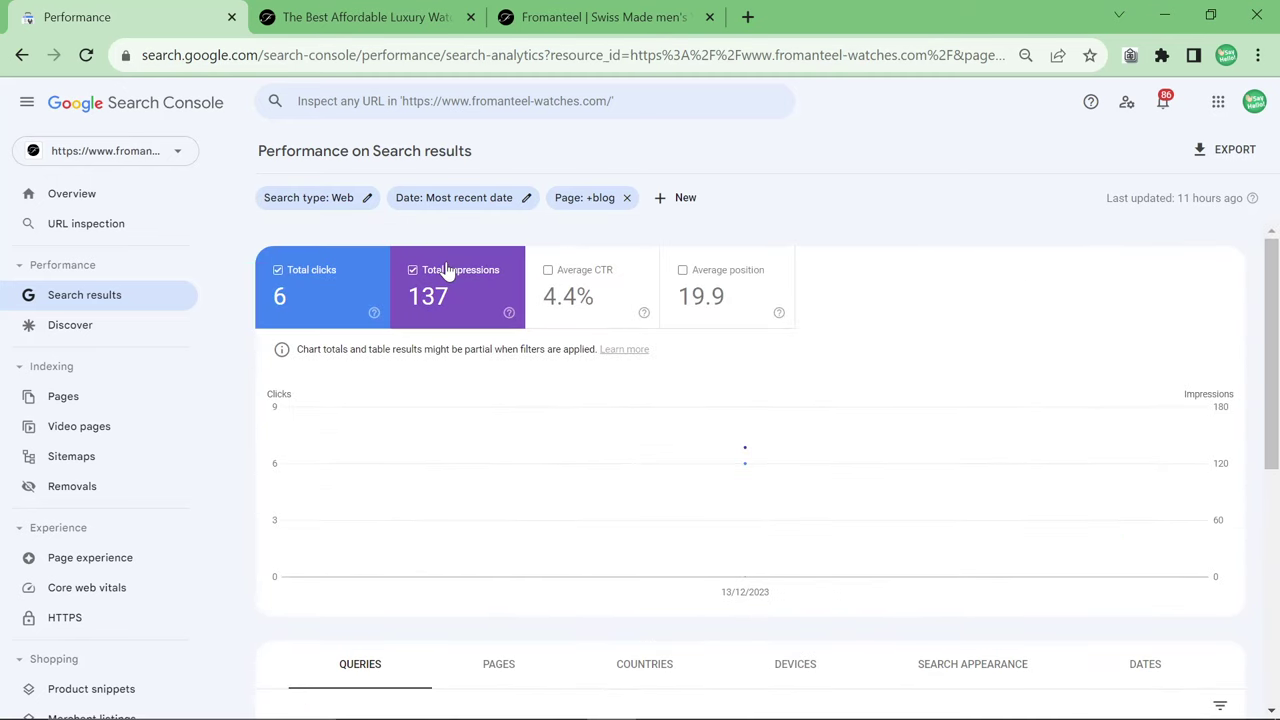
- Look over the affordable luxury watches article and the Journal overview in their open browser tabs
left_click(393, 22)
scroll(663, 475, "down", 3)
left_click(565, 10)
scroll(579, 448, "down", 1)
scroll(579, 449, "down", 5)
scroll(573, 452, "up", 3)
scroll(571, 453, "up", 4)
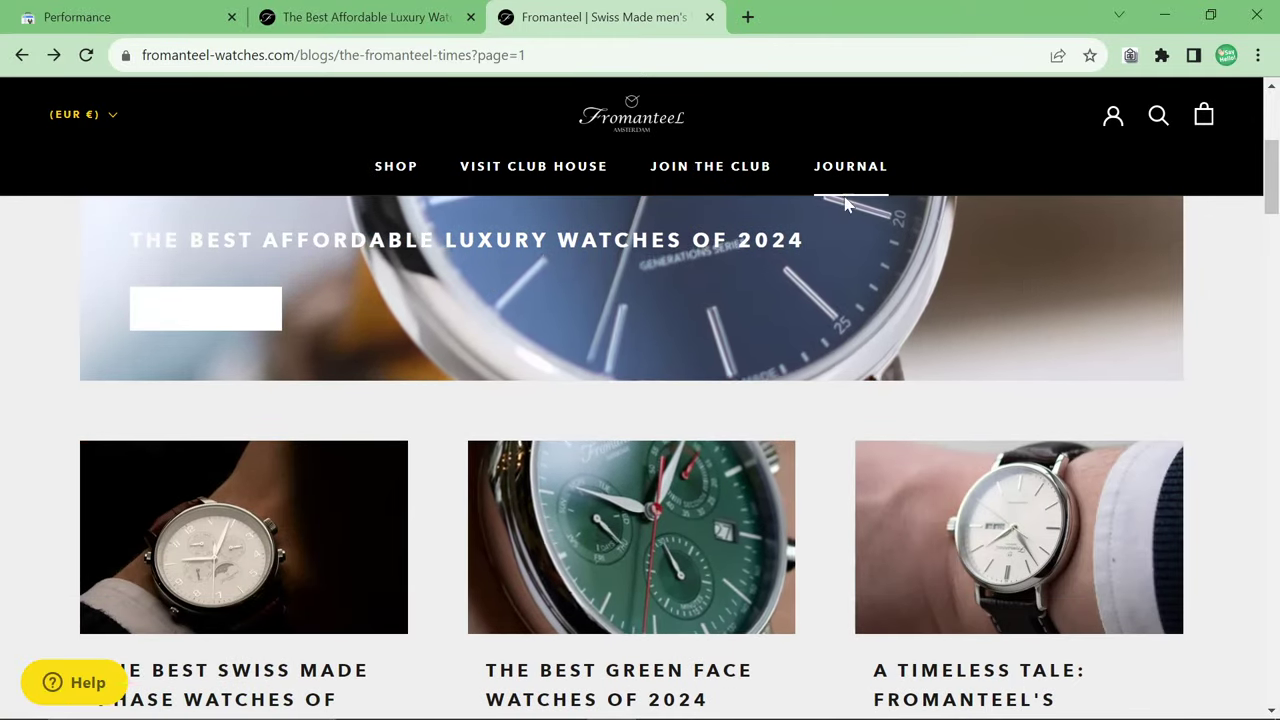
- Open the Google Sheets spreadsheet of blog URLs and review its hidden, resubmitted and rewritten columns
left_click(747, 17)
left_click(600, 17)
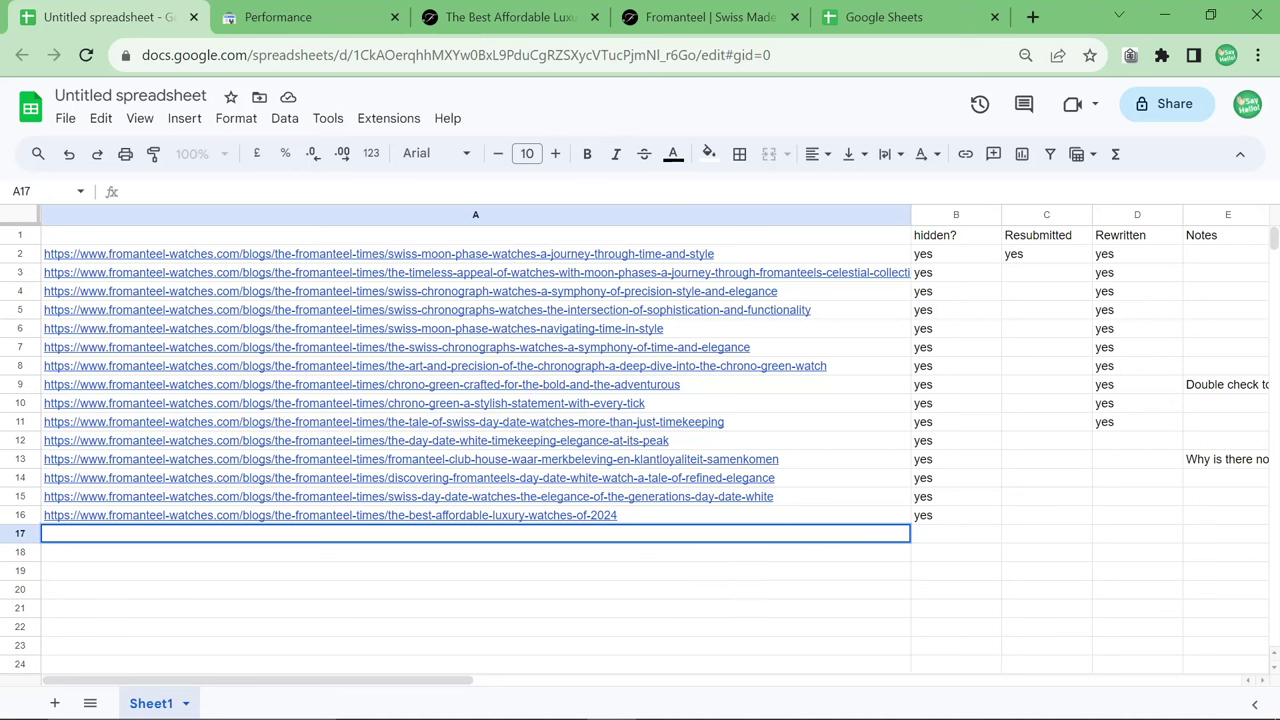
mouse_move(1031, 701)
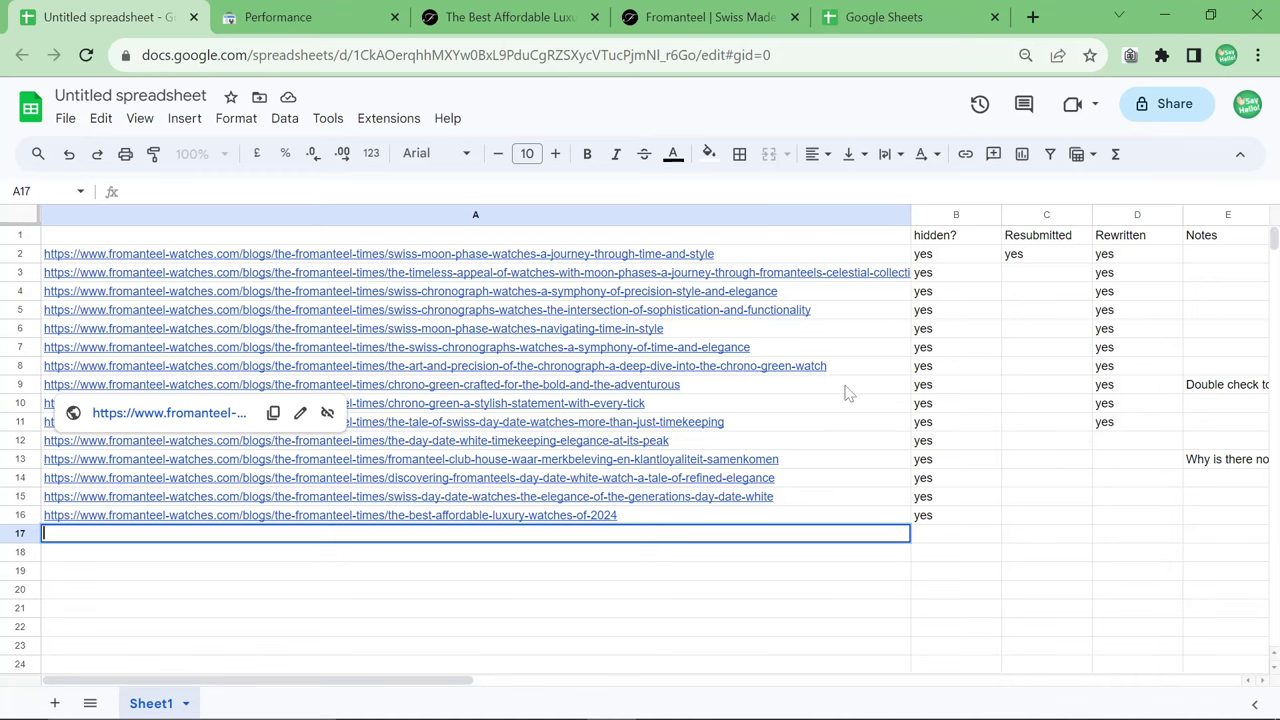
key("alt+Tab")
left_click(258, 300)
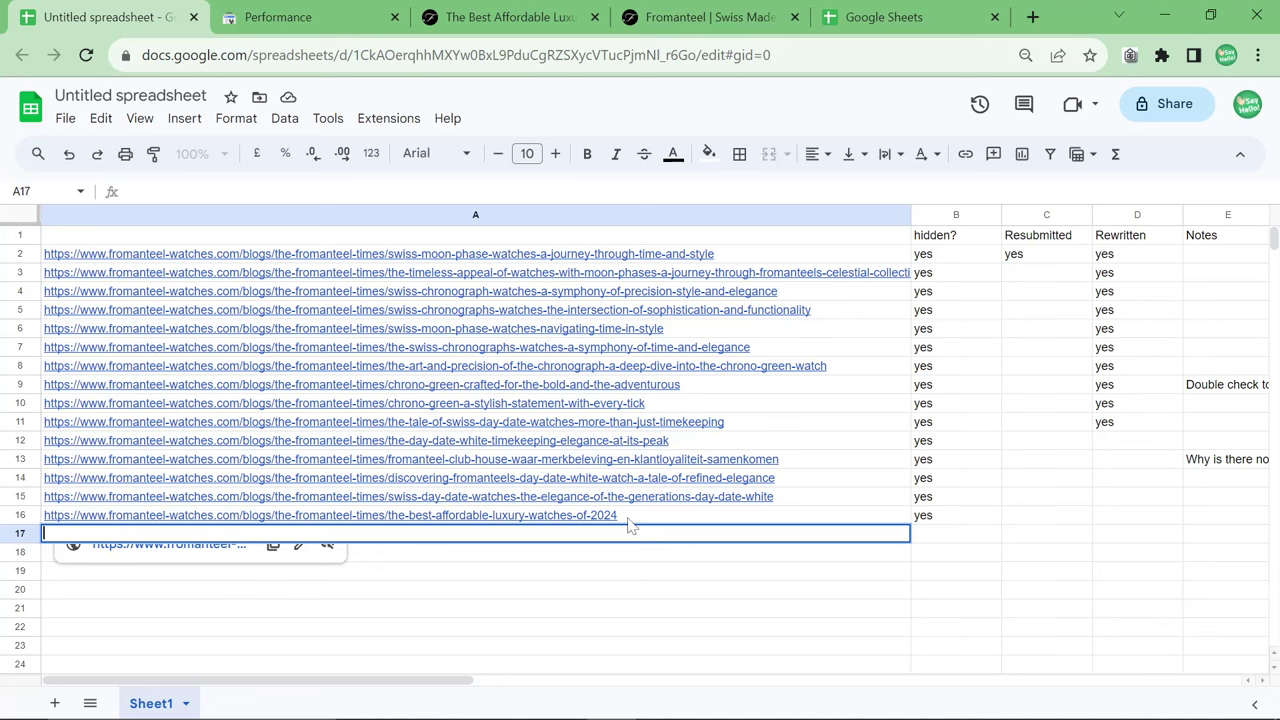
- Open the chrono-green-crafted-for-the-bold-and-the-adventurous URL in row 9, look over the loaded page, and return to the spreadsheet
type("'")
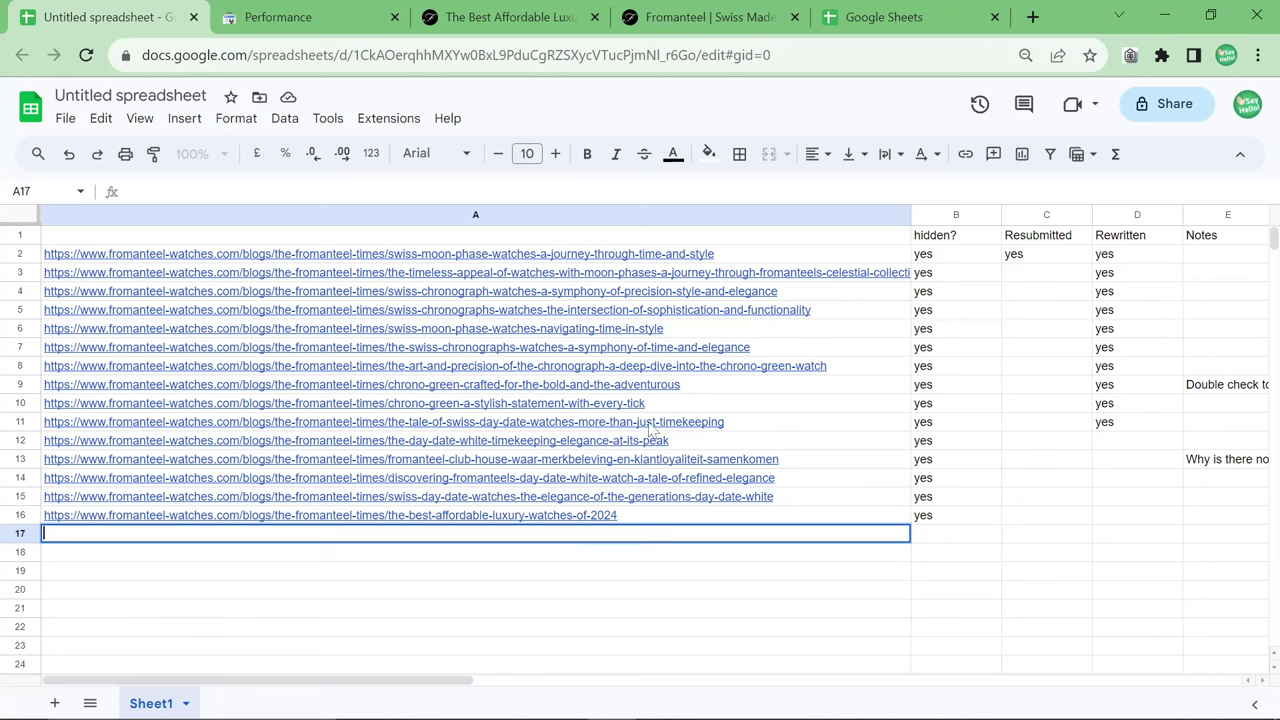
left_click(488, 388)
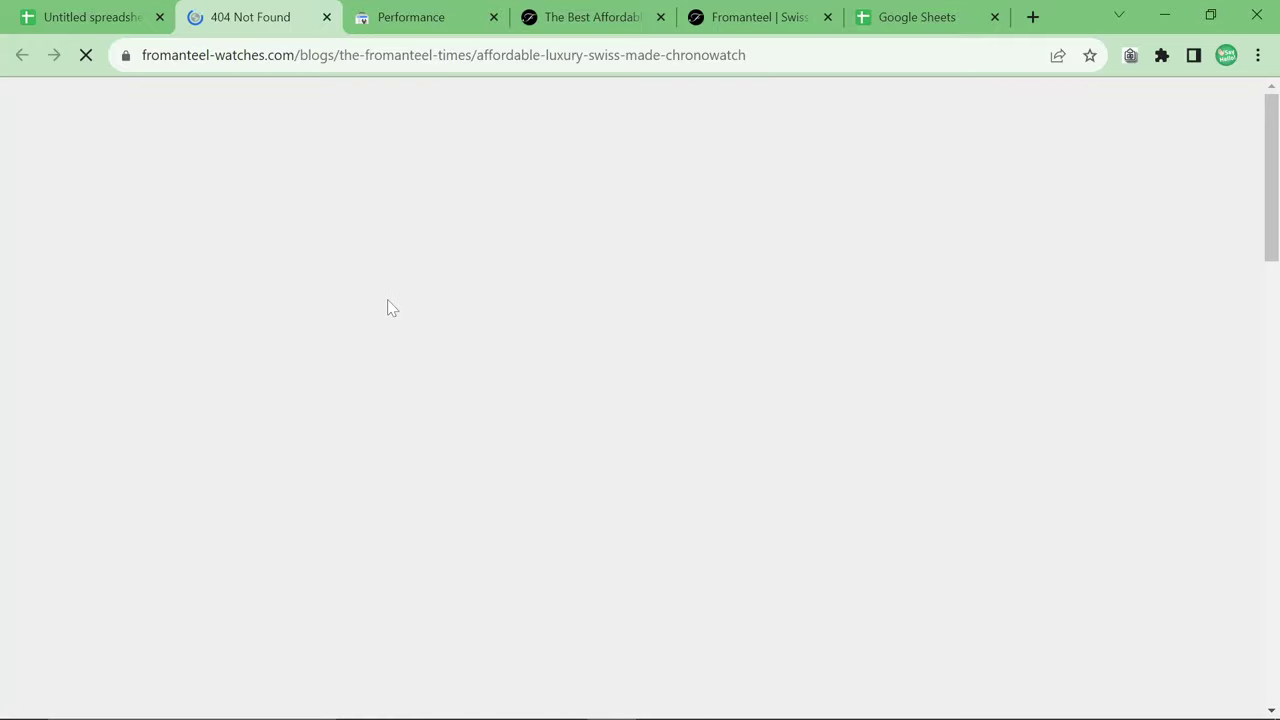
scroll(387, 308, "down", 4)
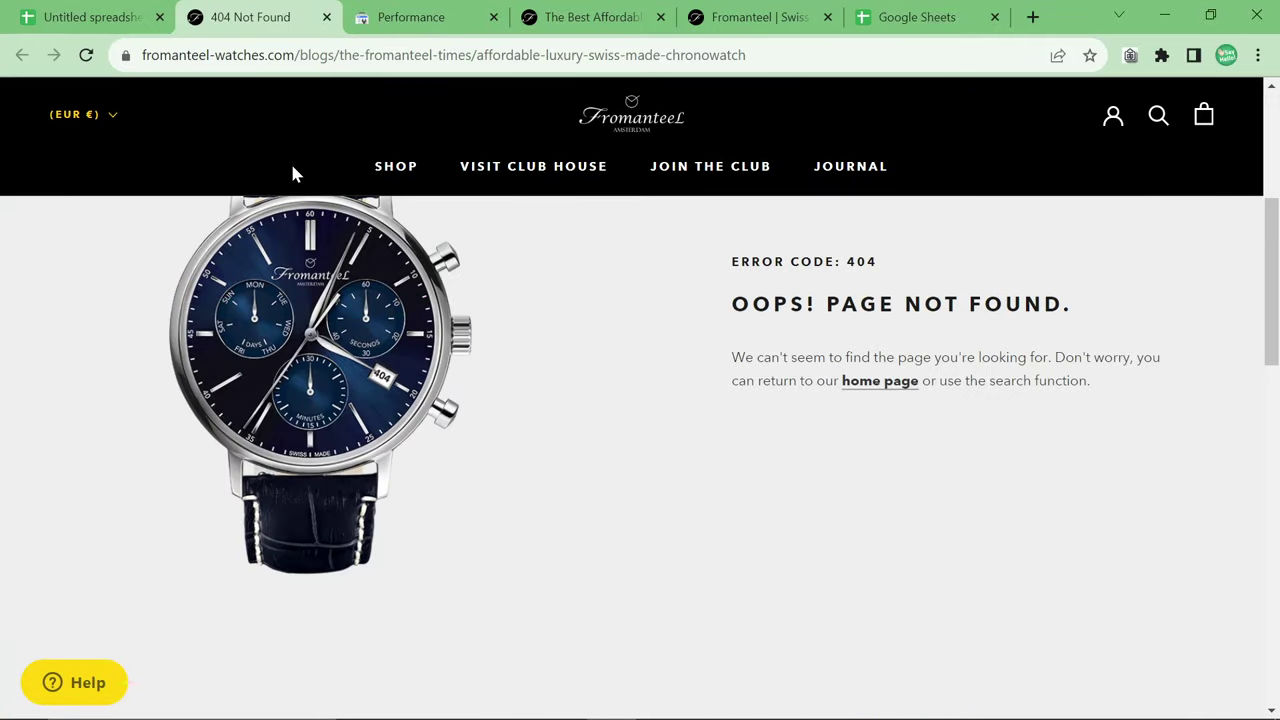
left_click(120, 17)
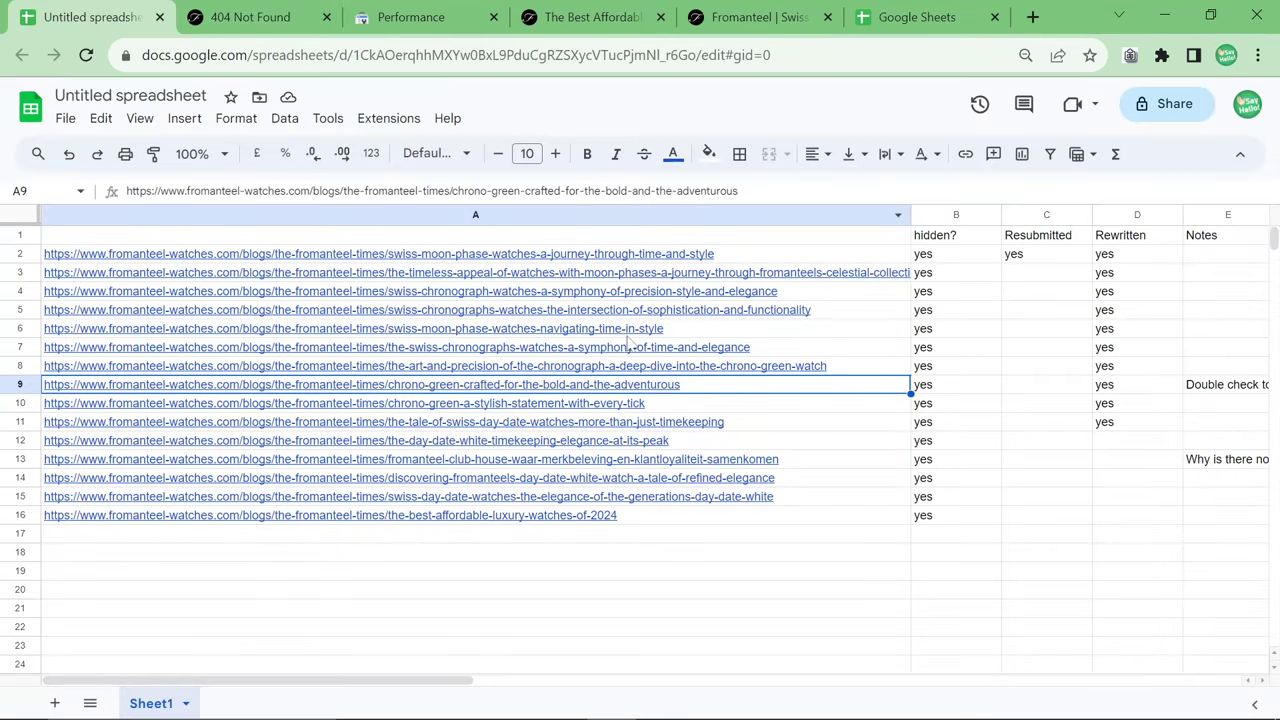
- Open ChatGPT in a new tab of the other browser window and hide its chat history sidebar
left_click(1247, 55)
left_click(1036, 476)
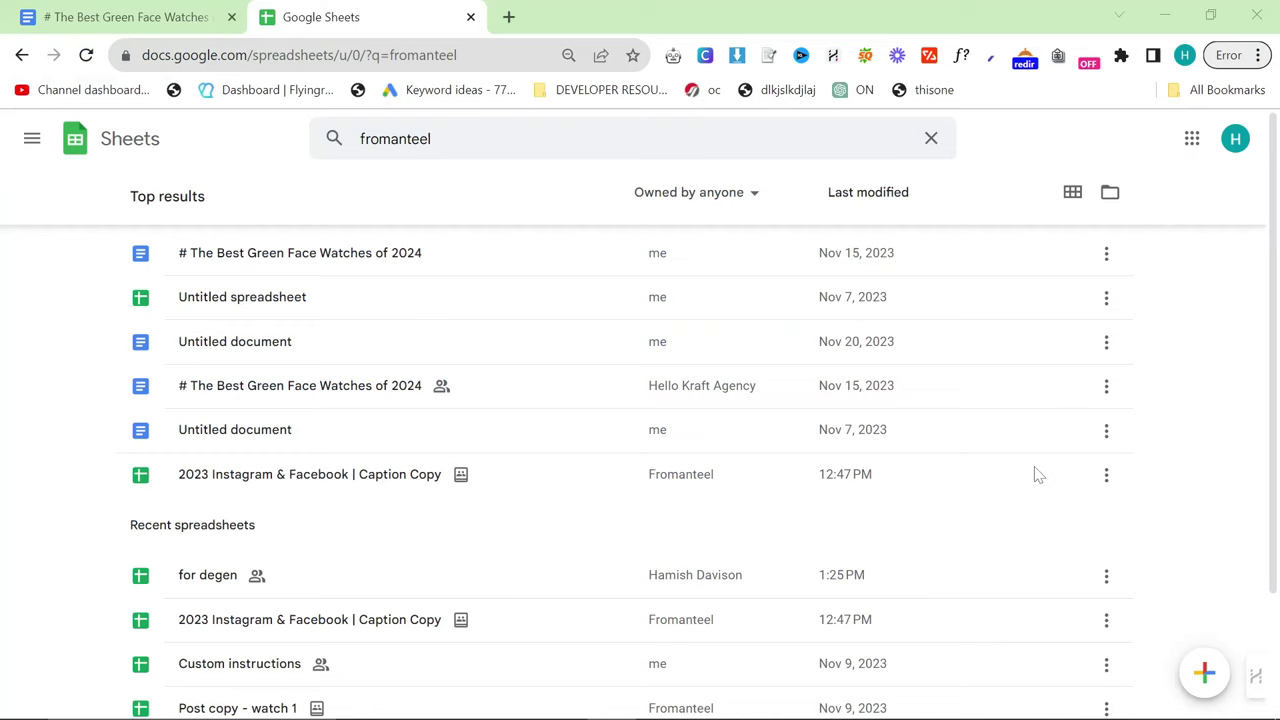
left_click(509, 18)
type("ch")
key("Return")
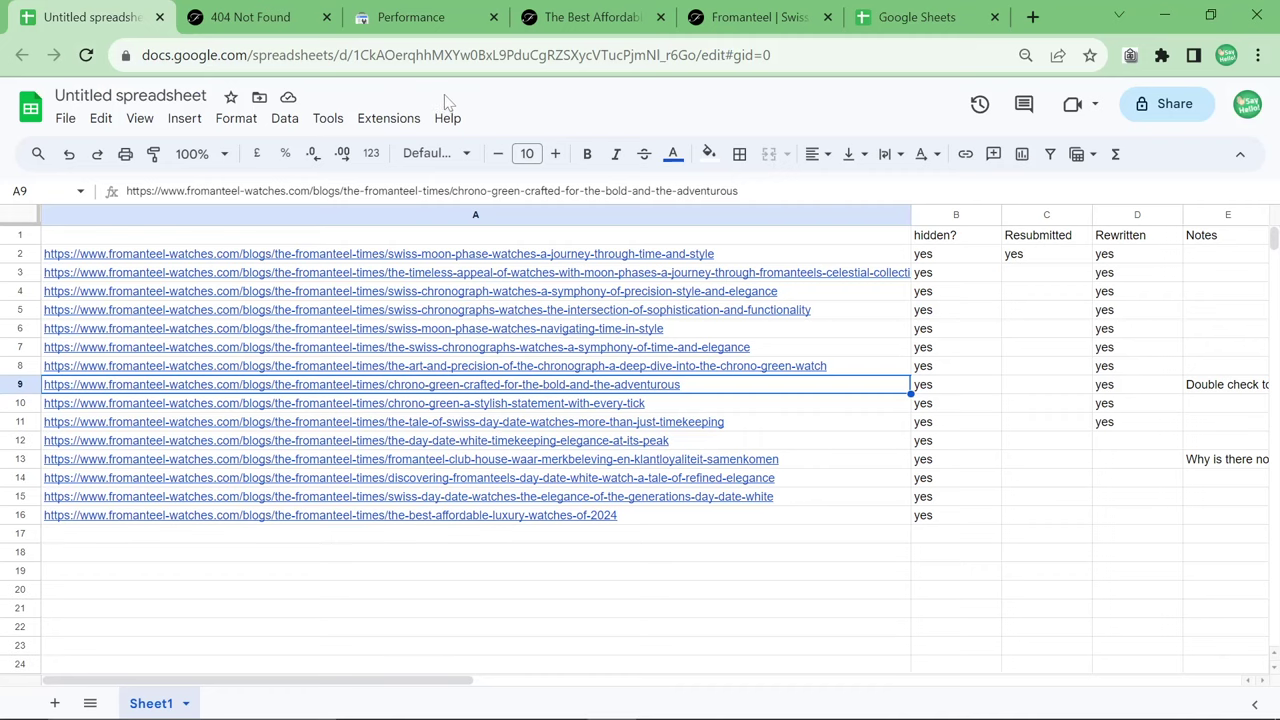
mouse_move(484, 390)
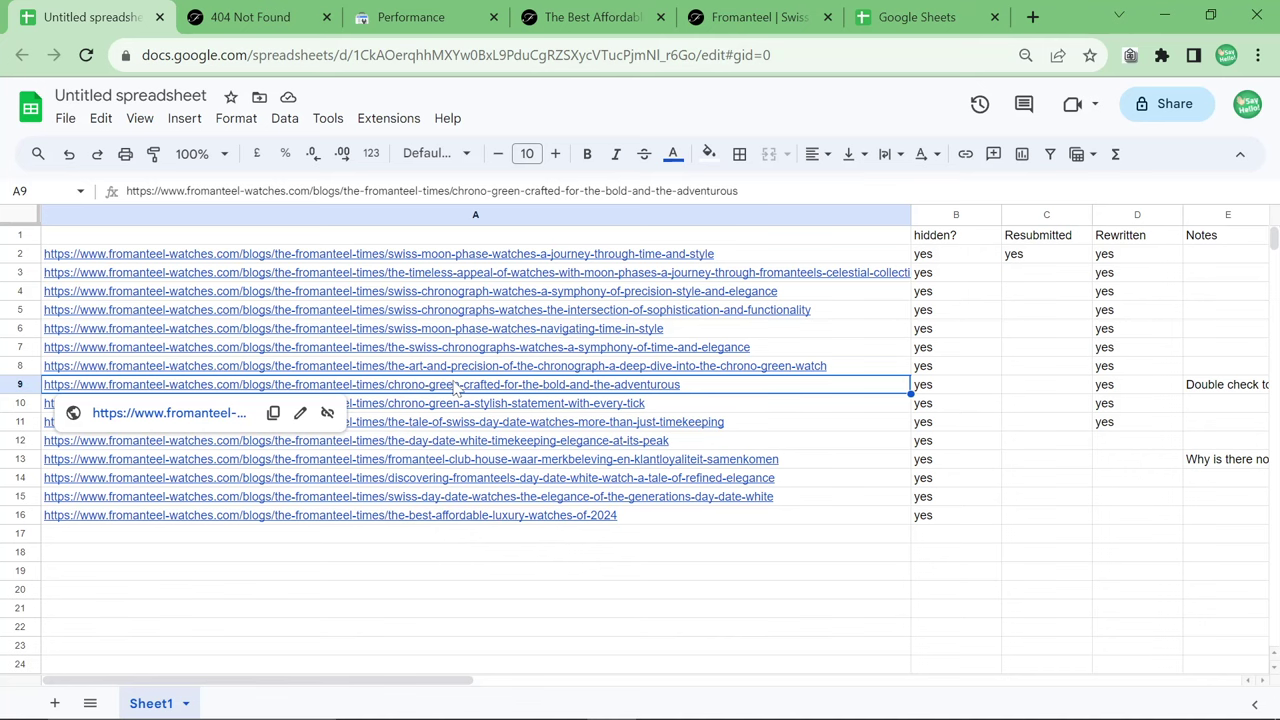
key("alt+Tab")
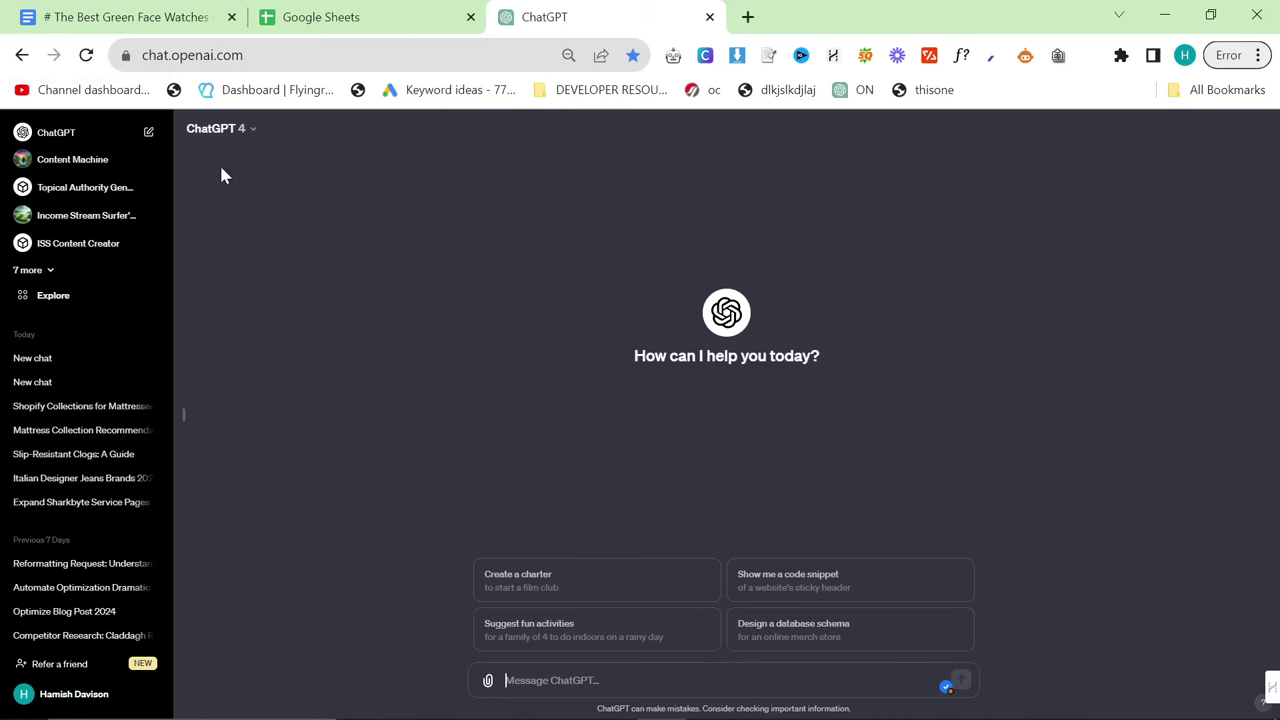
left_click(182, 416)
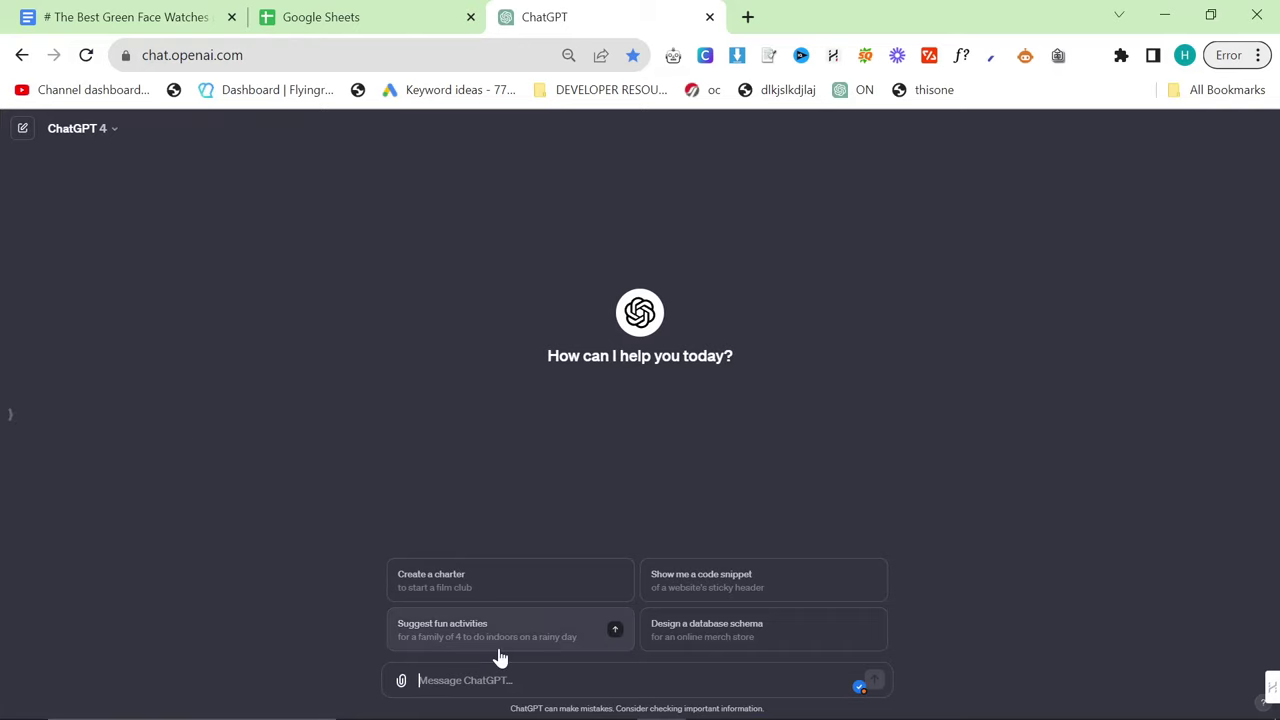
- Ask ChatGPT: "Give me an article idea for fromanteel watches, about their green chrono watch - give me 5 titles"
type("Give me an article idea for fromanteel watches, about their green chrono watch - give me 5 titl")
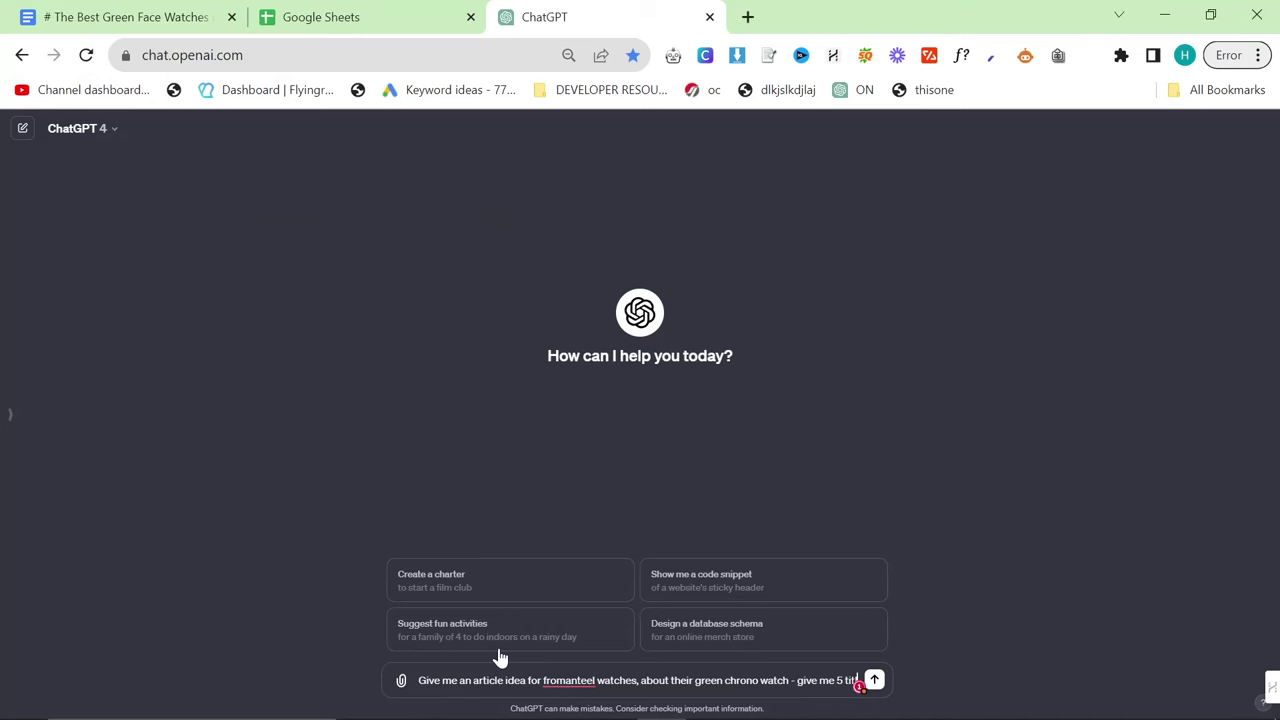
type("es")
key("Return")
type("\"")
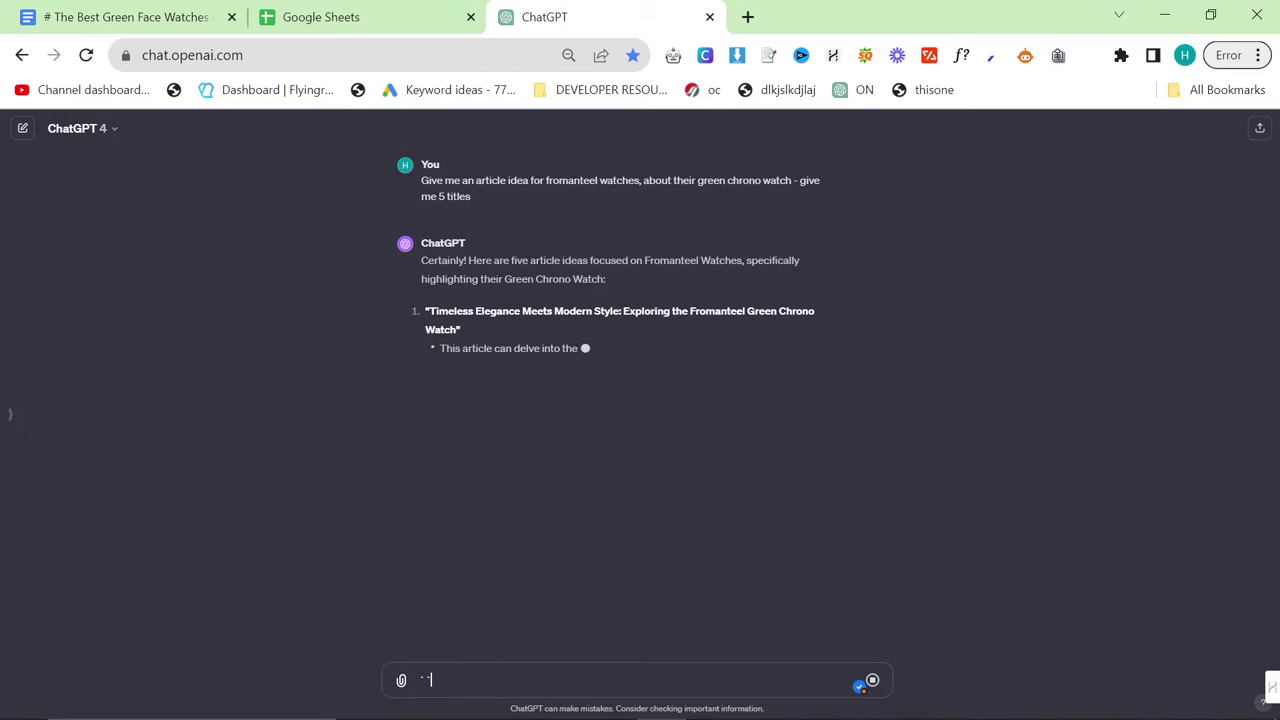
key("BackSpace")
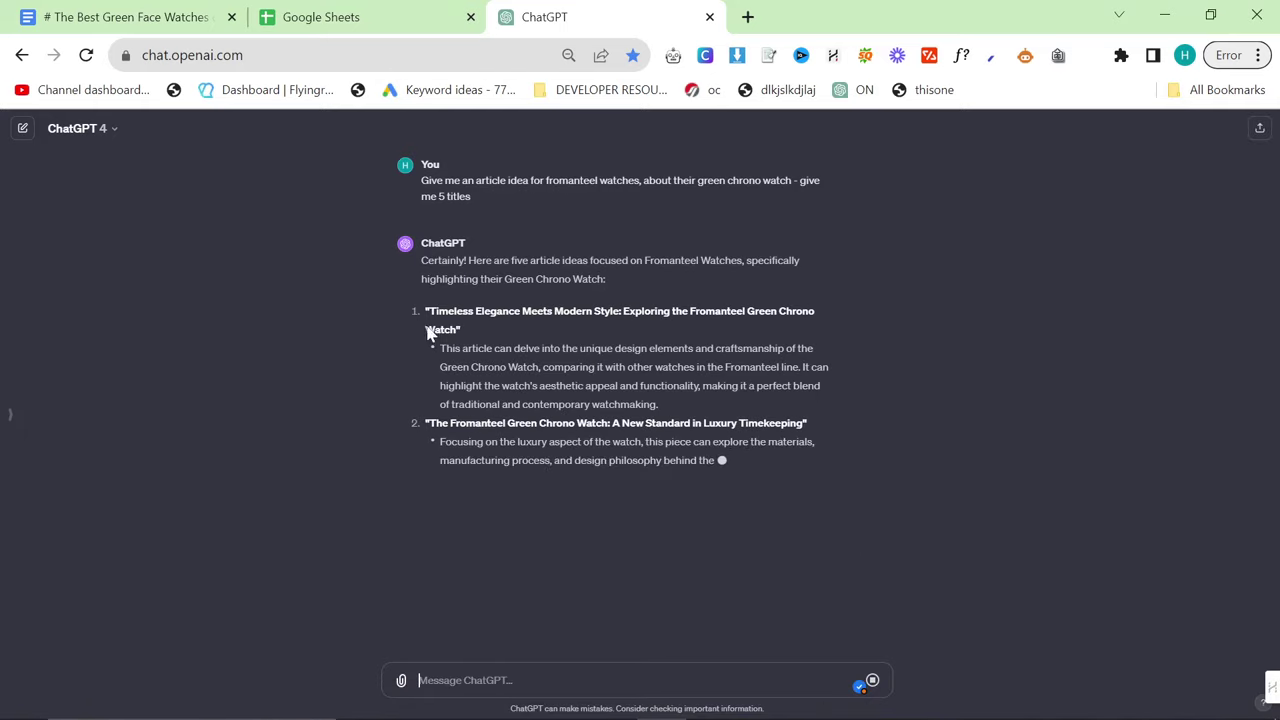
- Examine the first three suggested article titles for the green chrono watch as ChatGPT writes them
left_click_drag(477, 311, 732, 311)
left_click(732, 311)
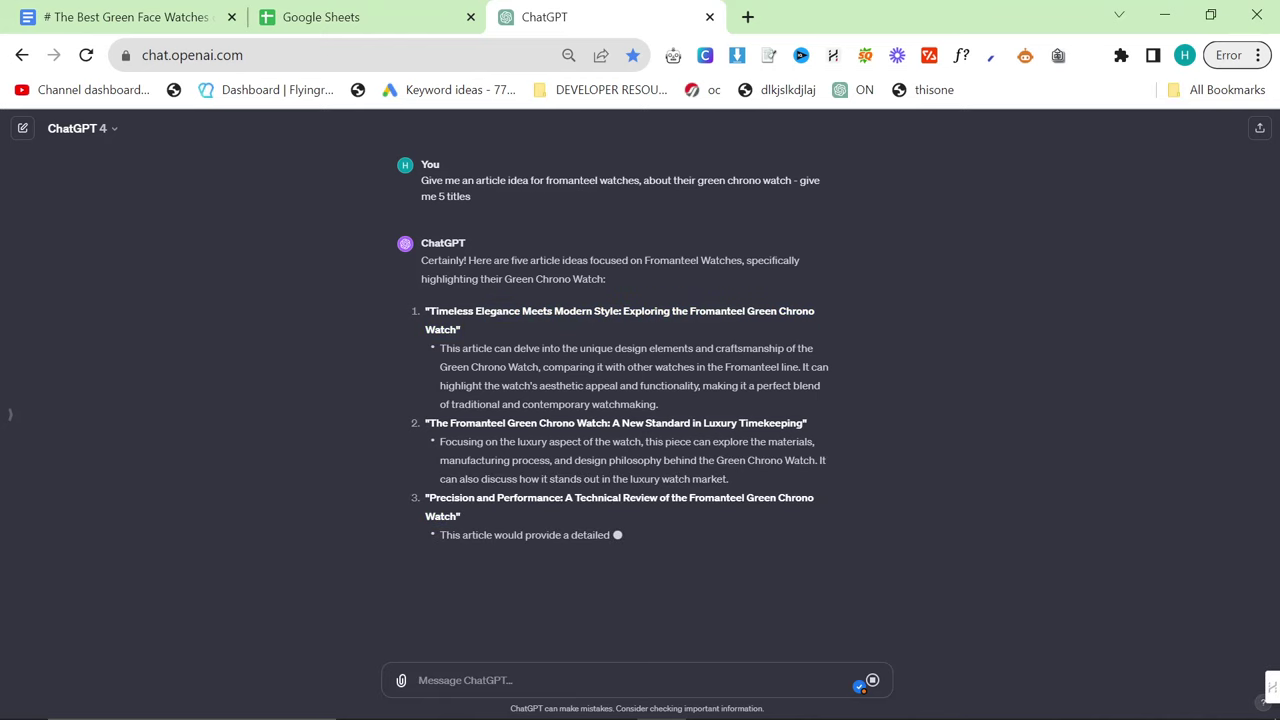
left_click_drag(426, 423, 812, 436)
left_click(805, 414)
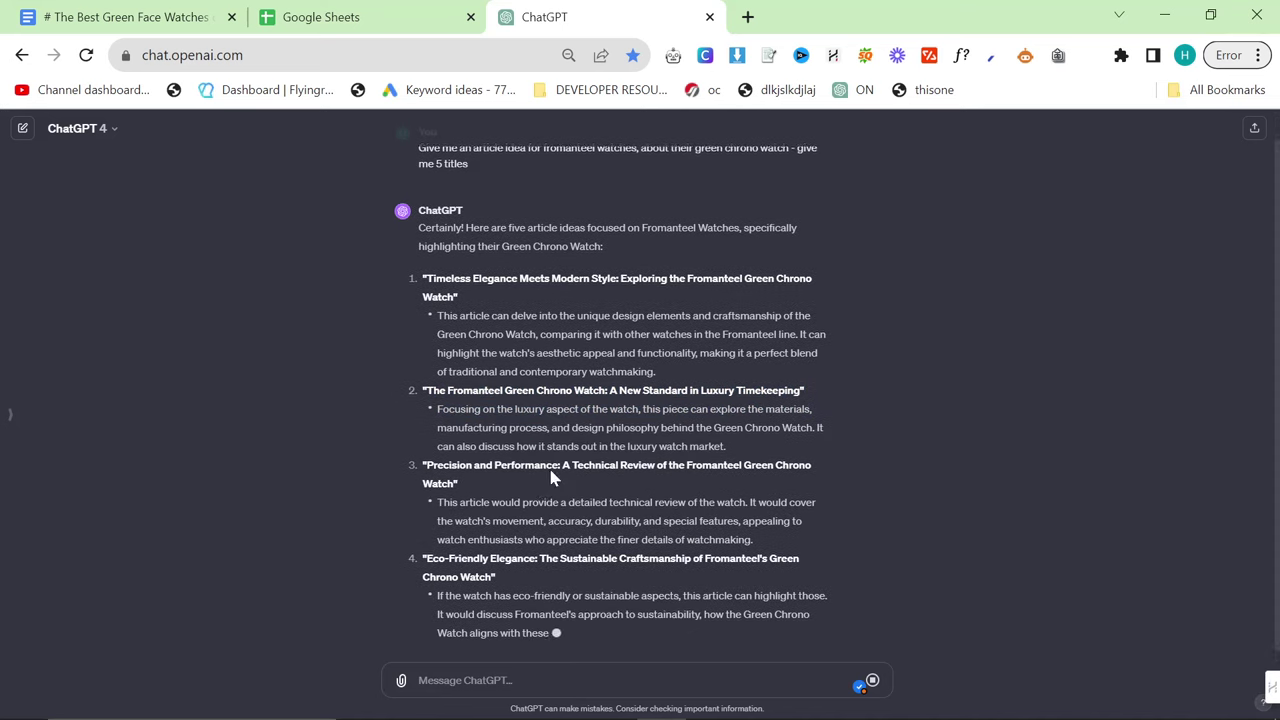
scroll(614, 434, "up", 2)
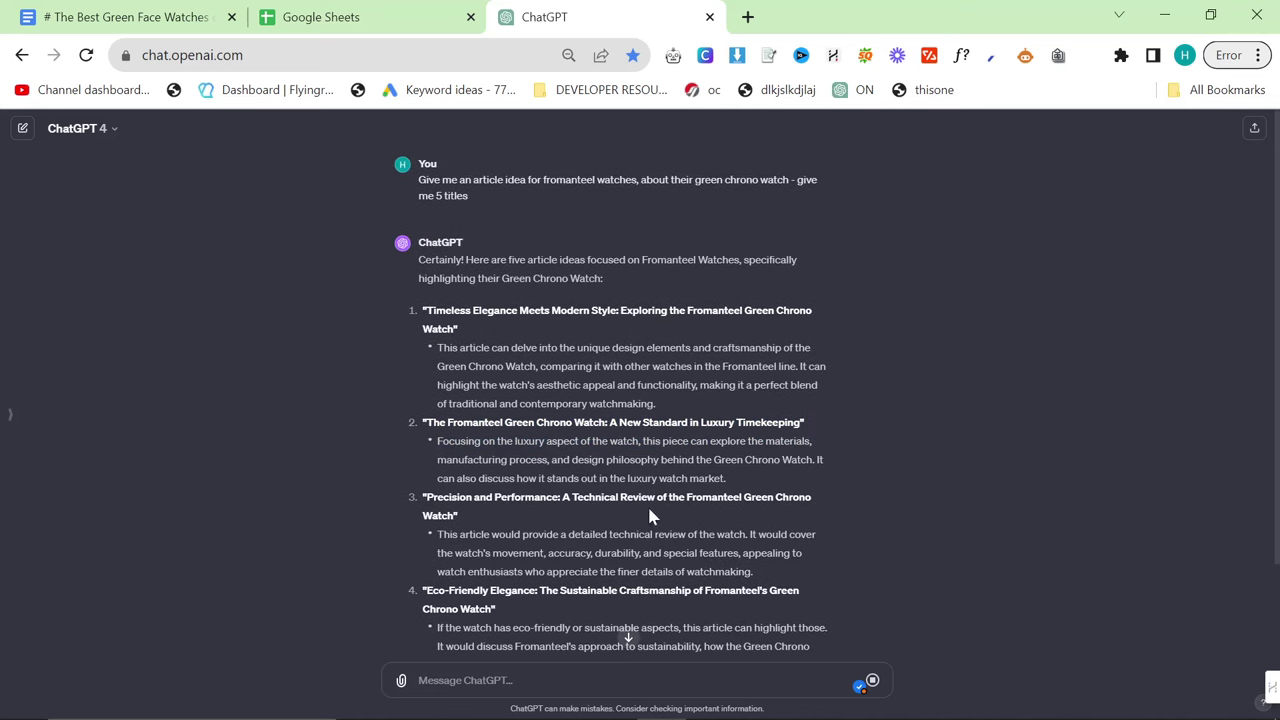
left_click_drag(421, 497, 494, 522)
left_click(414, 500)
- Compare the third, fourth and fifth suggested titles together with their descriptions
scroll(497, 518, "down", 1)
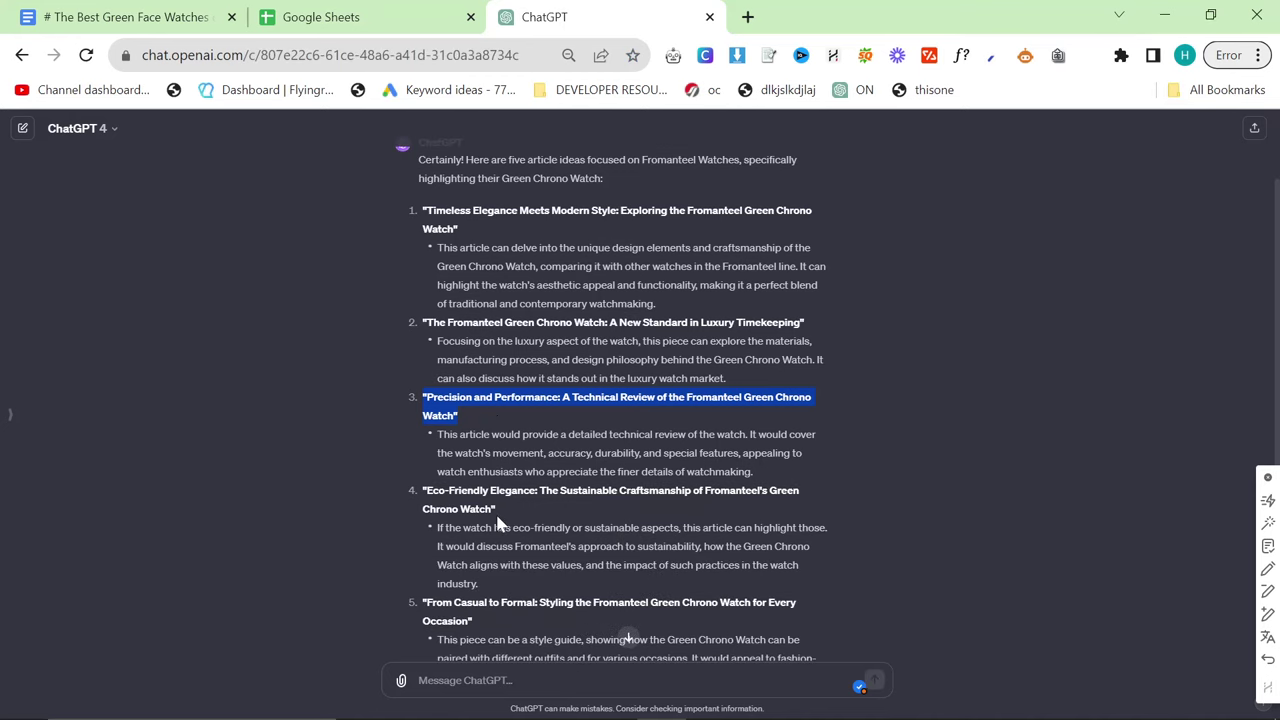
scroll(497, 523, "down", 1)
triple_click(510, 405)
left_click(429, 408)
left_click_drag(489, 521, 420, 505)
left_click(416, 418)
left_click_drag(422, 297, 531, 558)
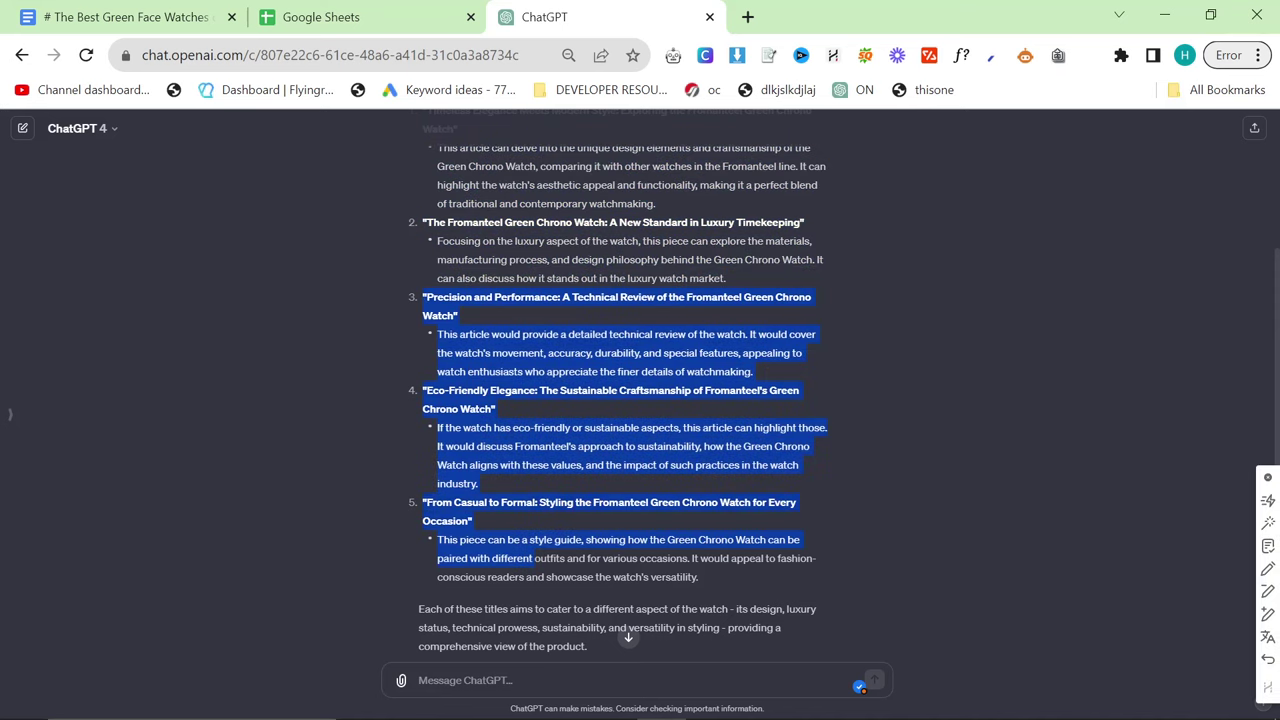
- Highlight the first two article ideas with their descriptions and enlarge the ChatGPT page
scroll(531, 558, "up", 2)
left_click_drag(418, 310, 775, 481)
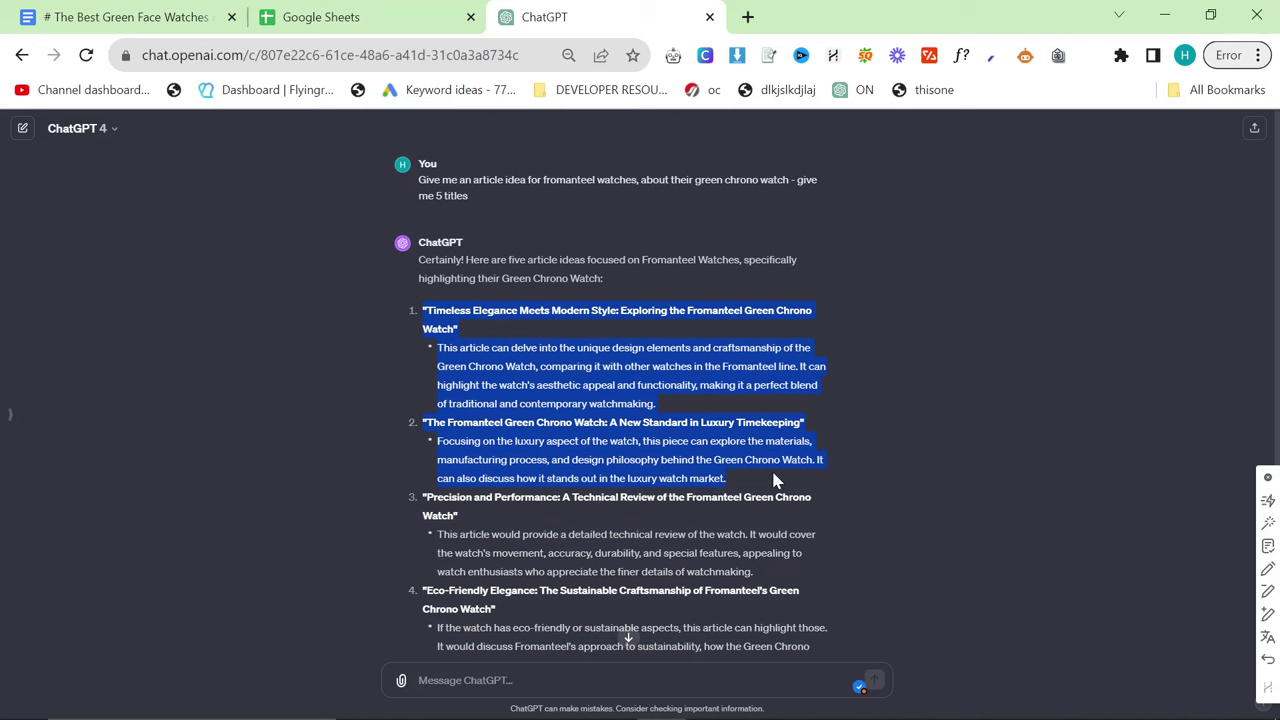
key("ctrl+plus")
left_click(721, 460)
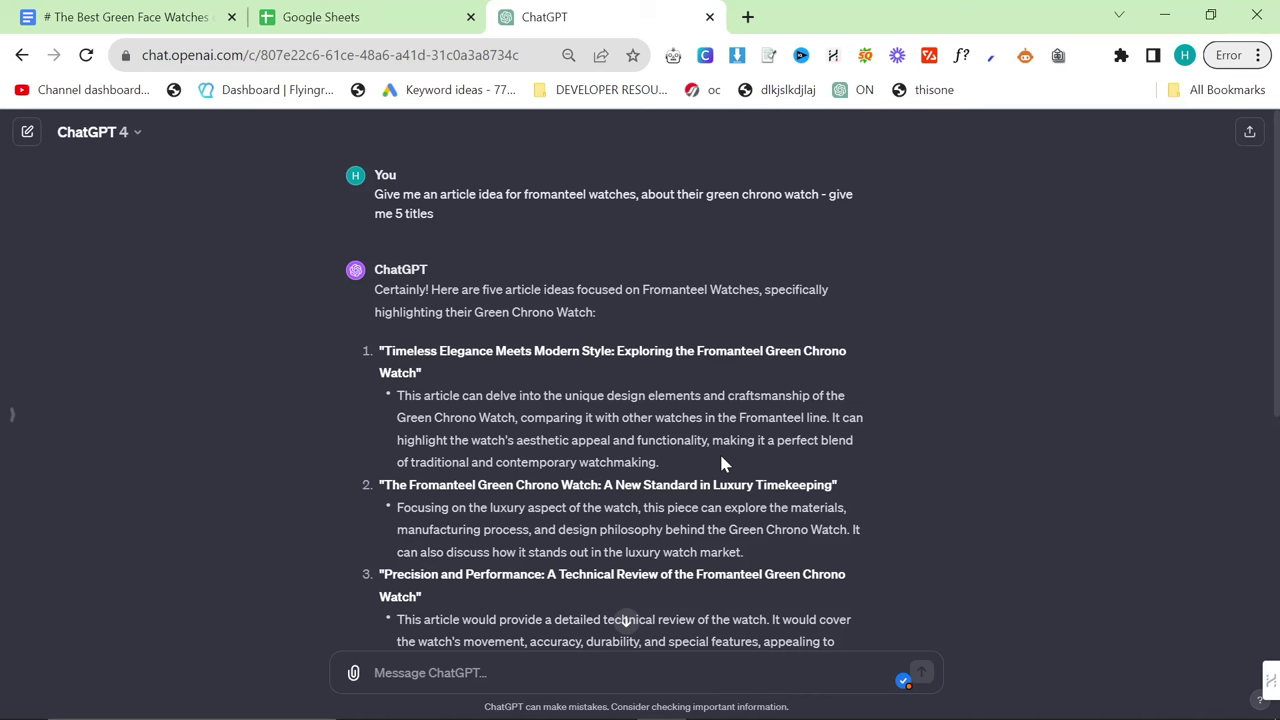
- Recheck the wording of the row 9 blog URL in the spreadsheet and return to ChatGPT
key("alt+Tab")
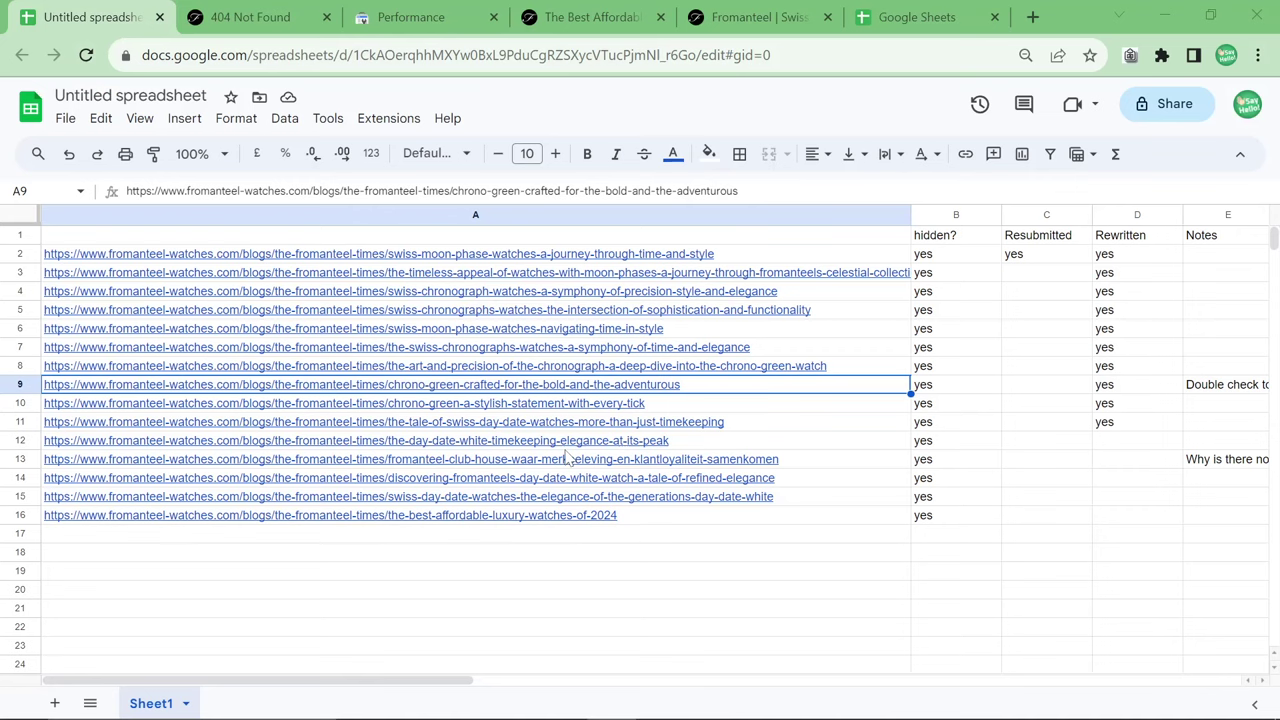
mouse_move(495, 393)
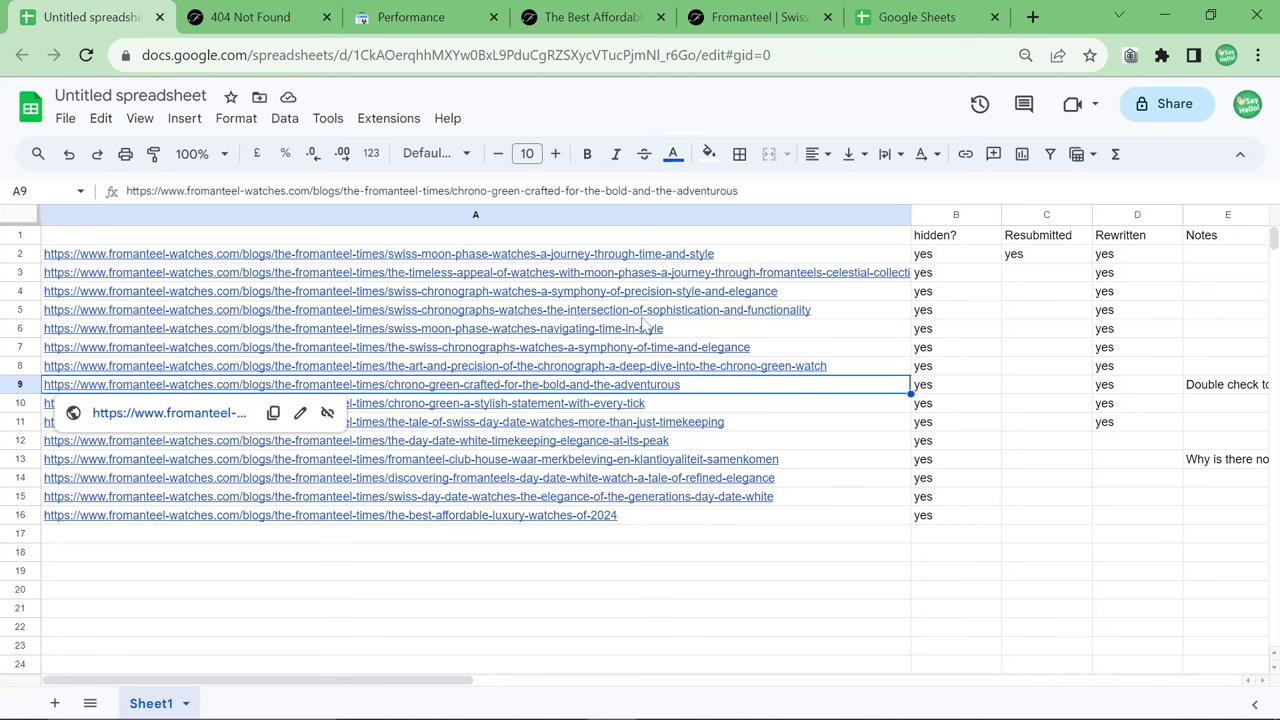
key("alt+Tab")
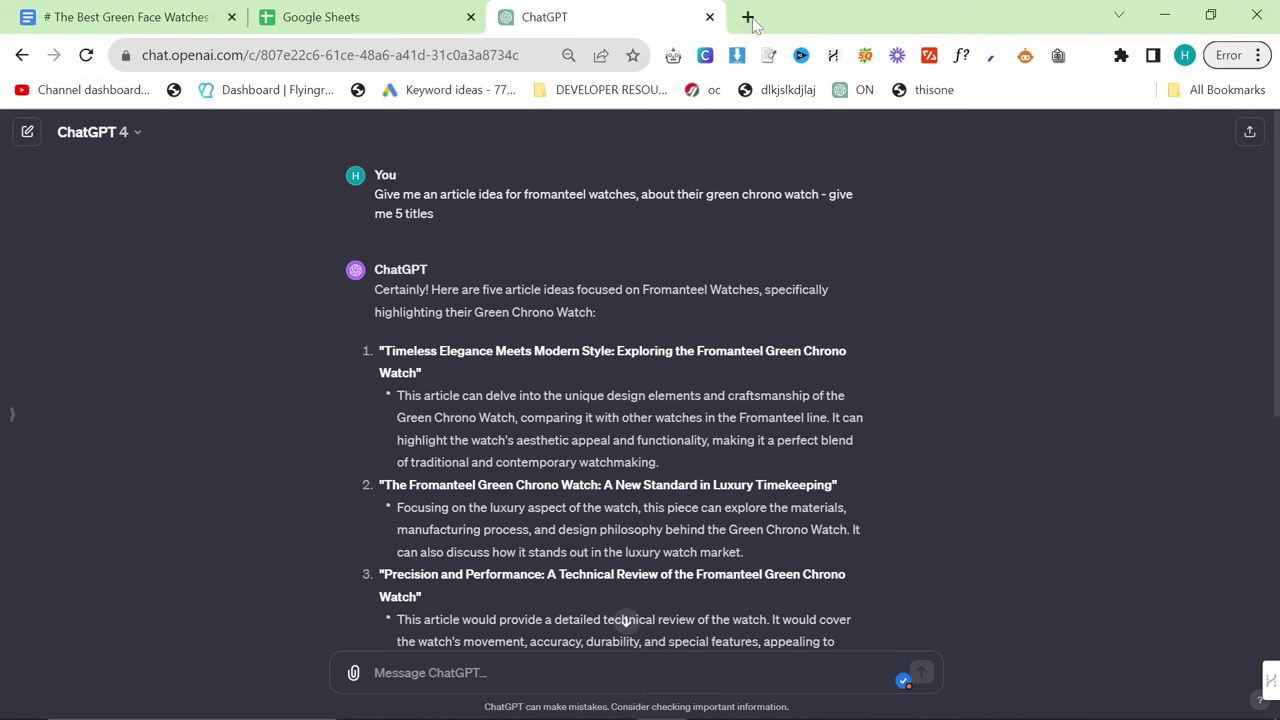
- Open Keyword Tool in a new tab and search its Google keyword suggestions for "green watch"
left_click(749, 17)
type("ke")
key("Return")
key("alt+Tab")
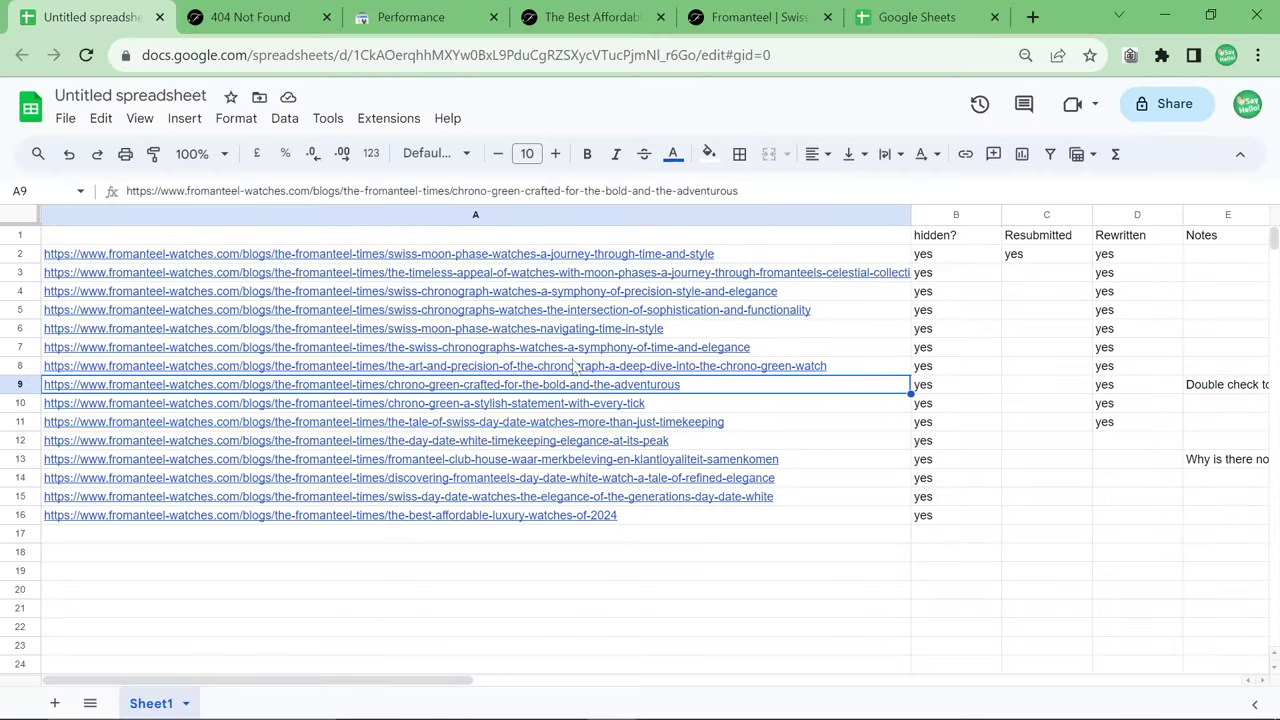
key("alt+Tab")
type("C")
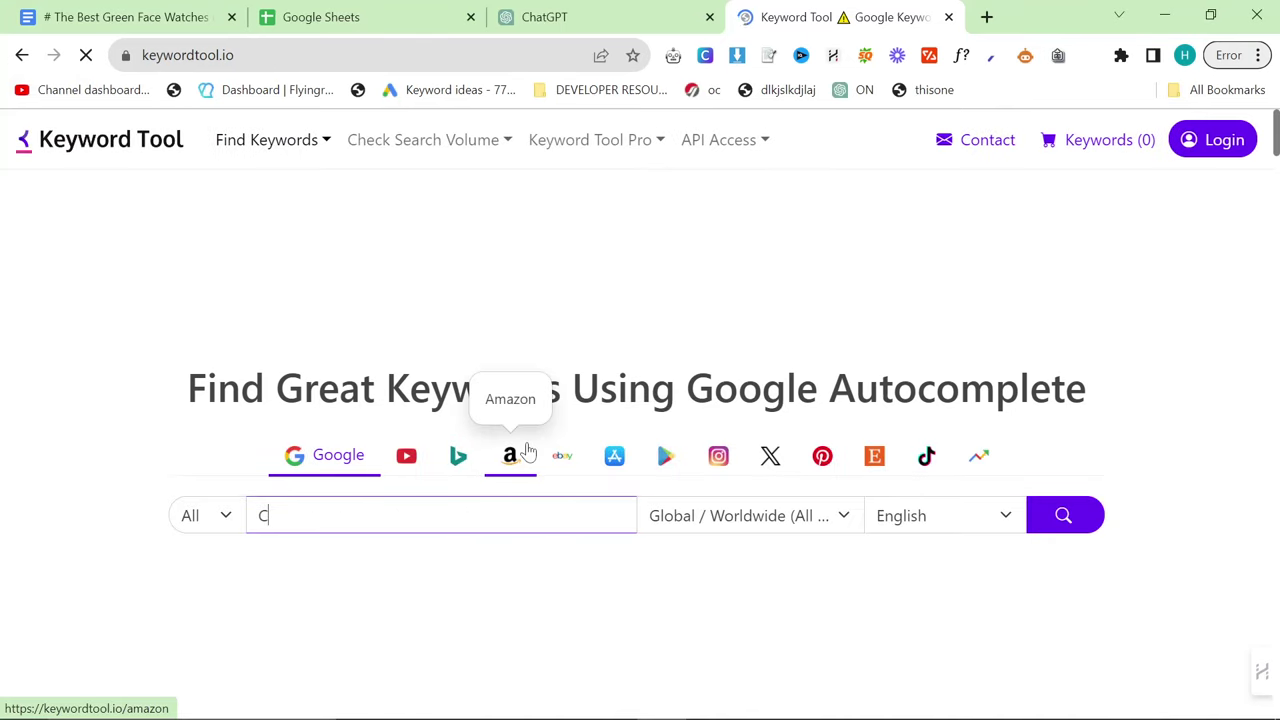
type("hrono green watch")
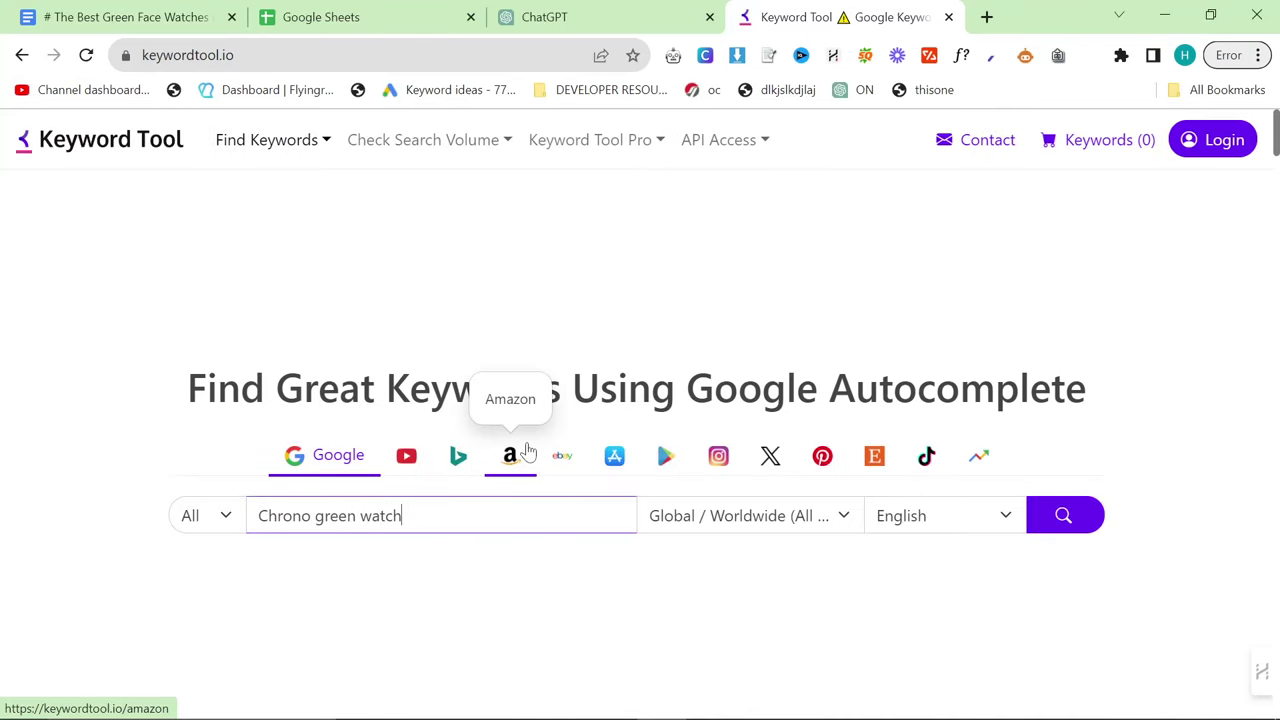
key("Return")
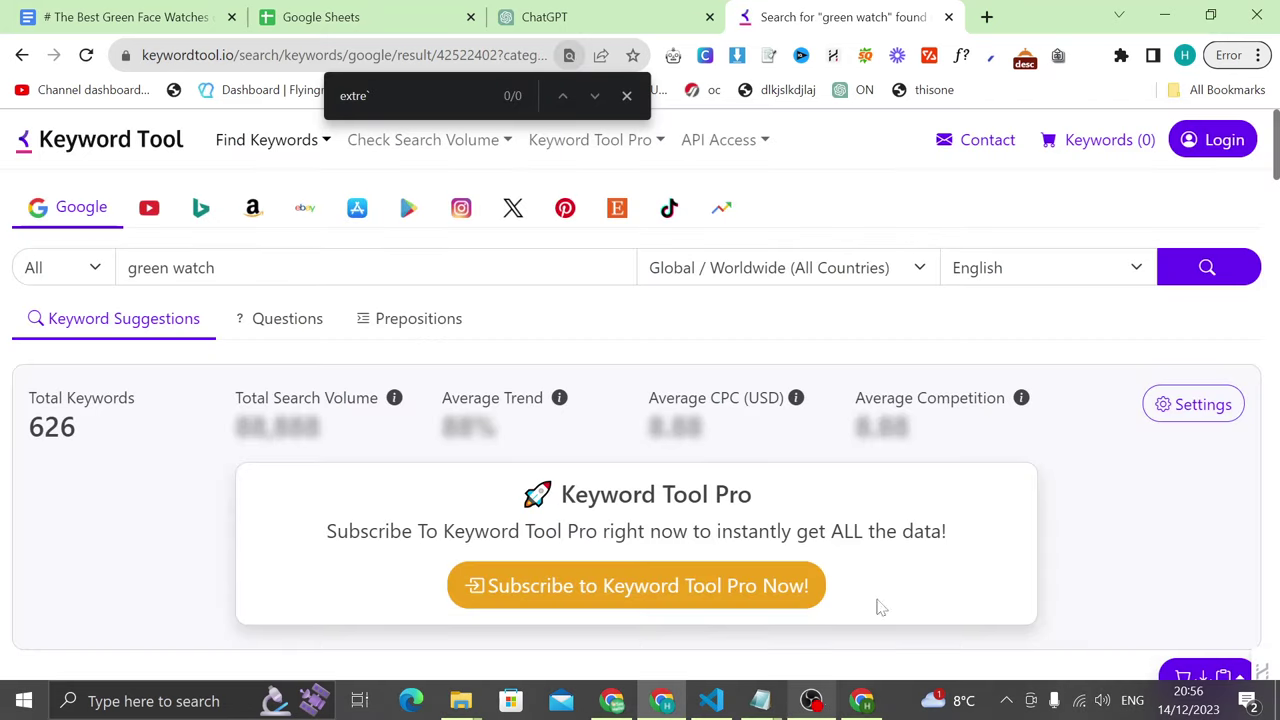
left_click(627, 95)
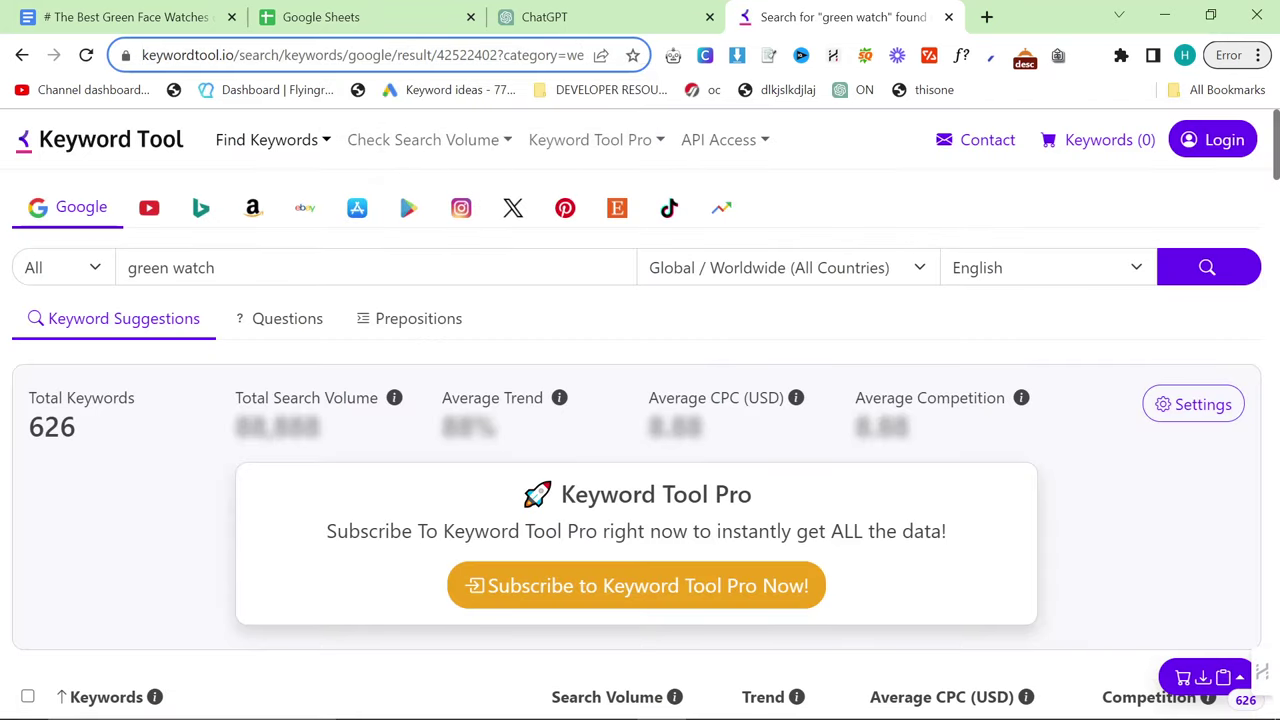
- Search Keyword Tool for "best watch for extreme" and examine the keyword suggestions
left_click_drag(214, 270, 98, 280)
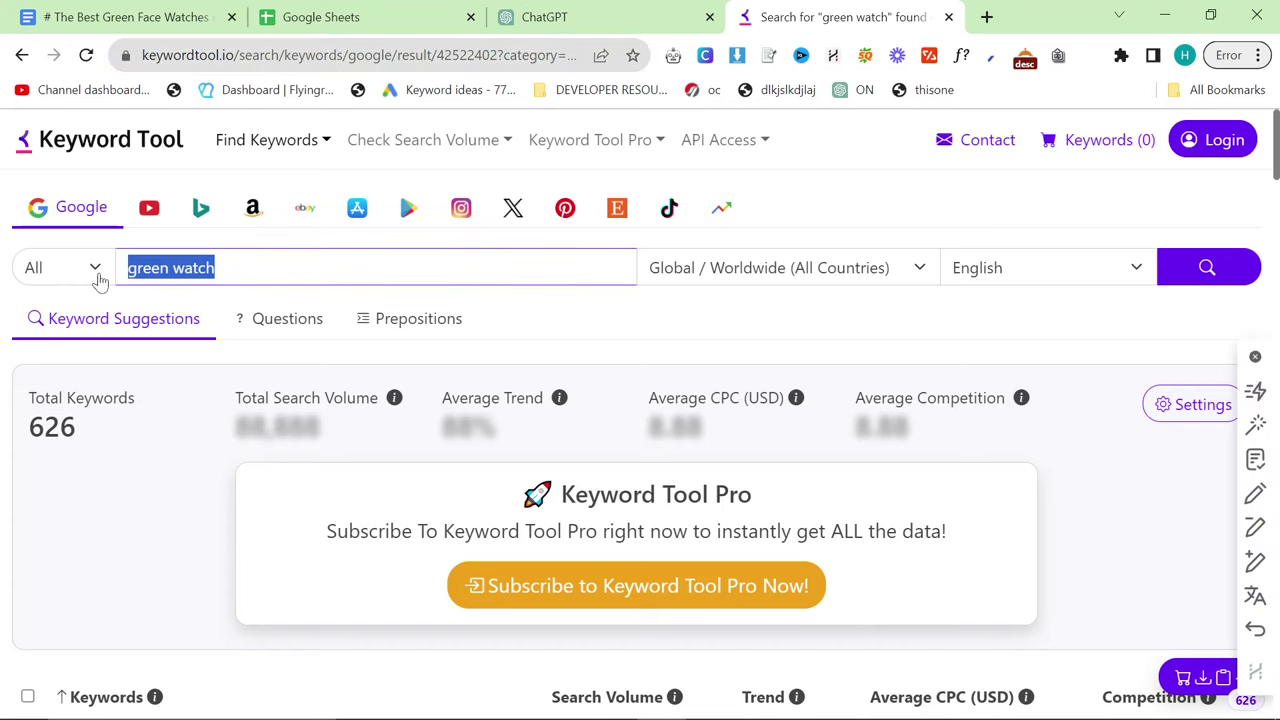
type("best watch for extreme")
key("Return")
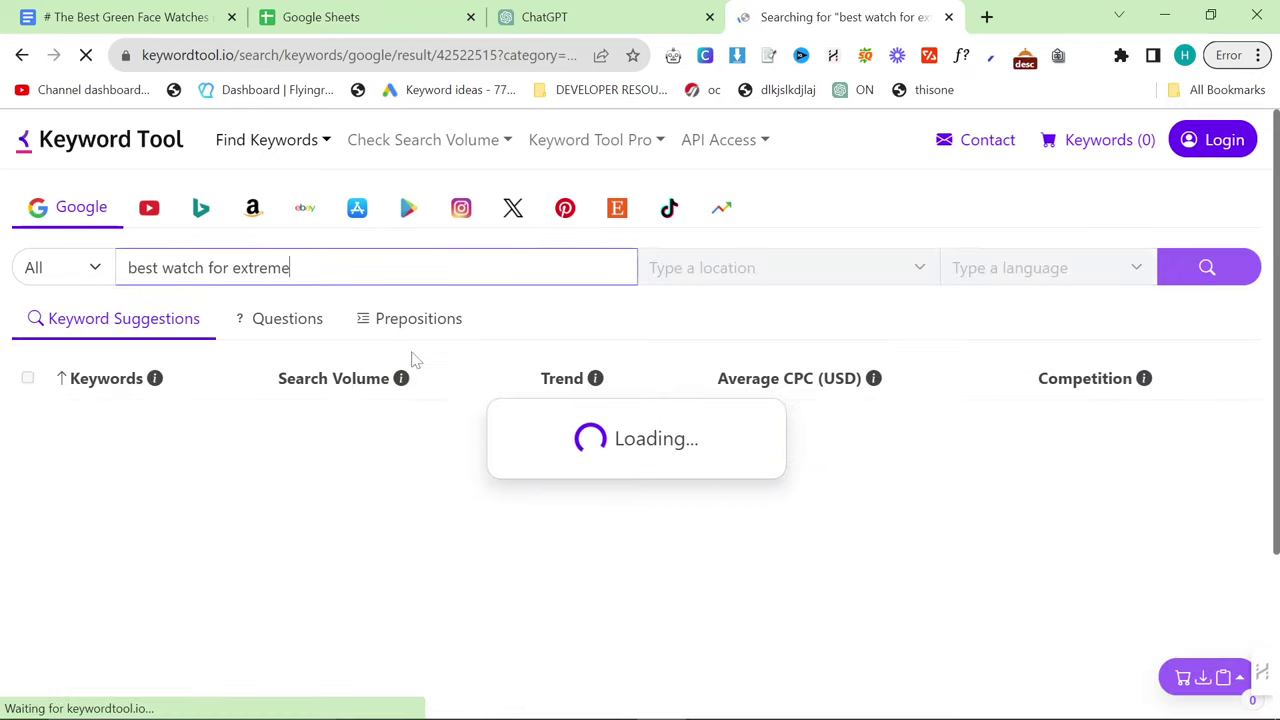
scroll(414, 354, "down", 1)
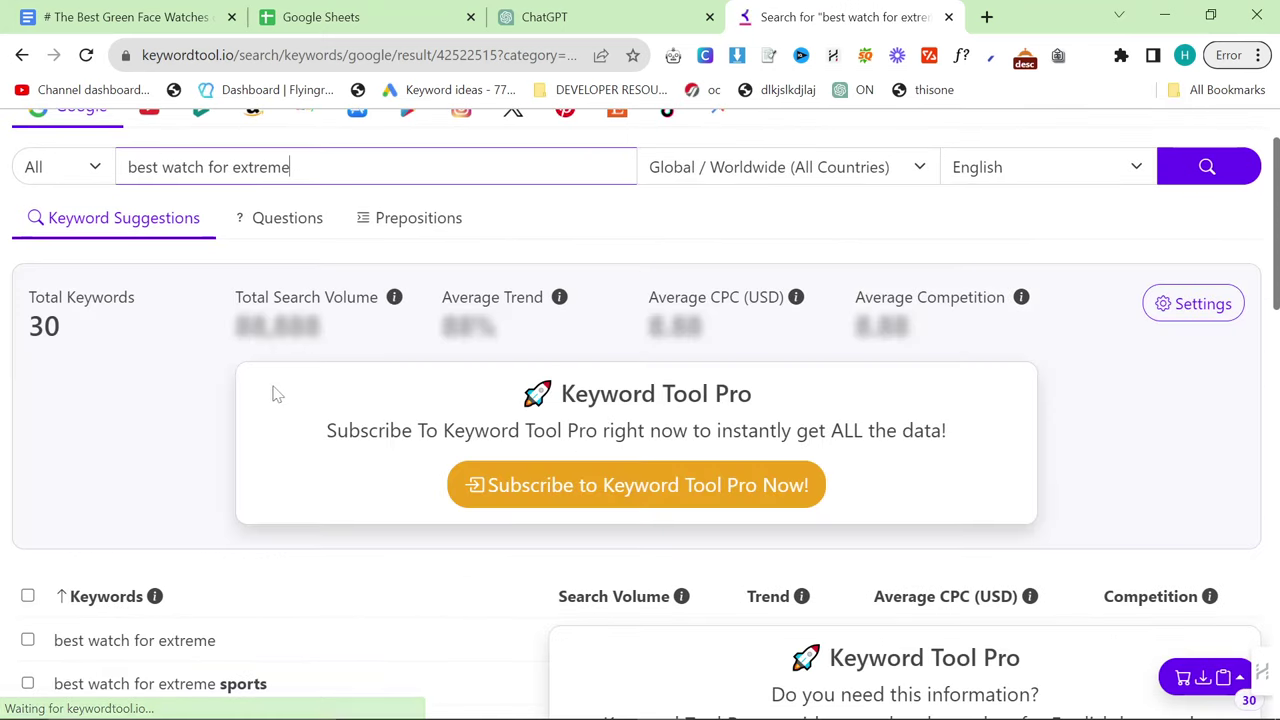
scroll(274, 391, "down", 2)
scroll(329, 374, "up", 2)
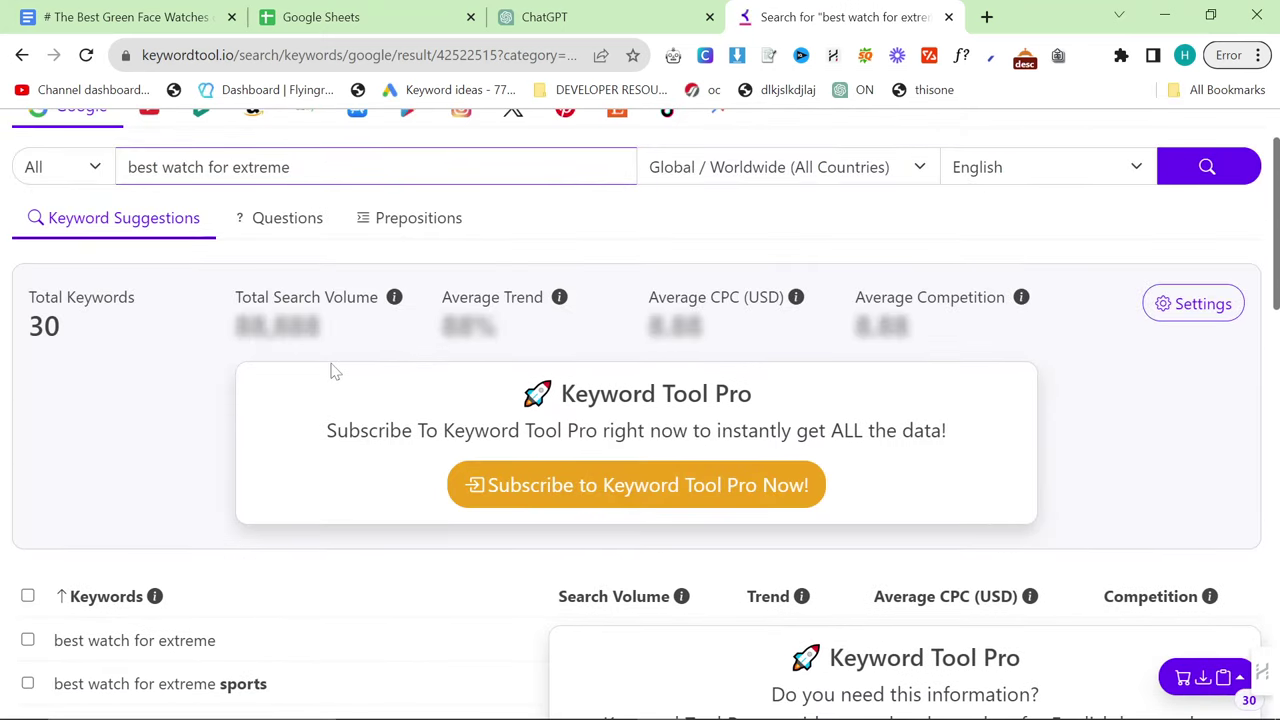
- Open the green chronograph's product page from Fromanteel's chronographs collection and examine its description
key("alt+Tab")
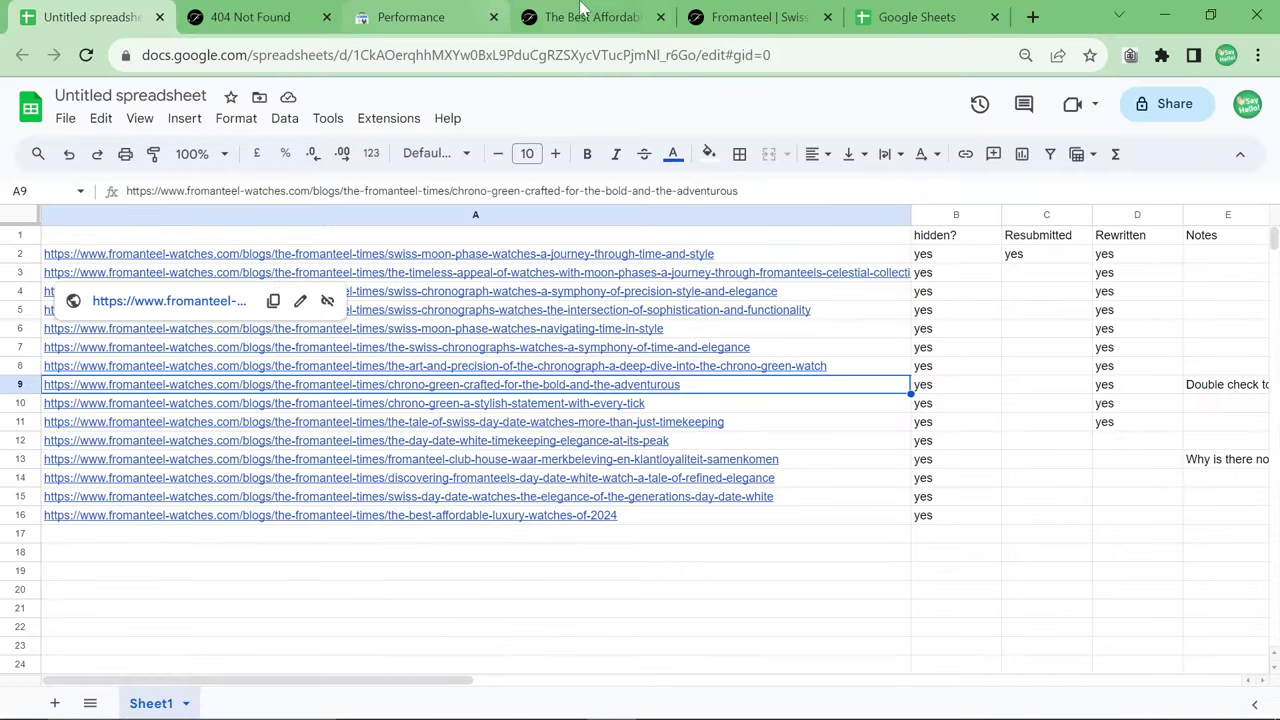
left_click(603, 30)
scroll(548, 375, "up", 5)
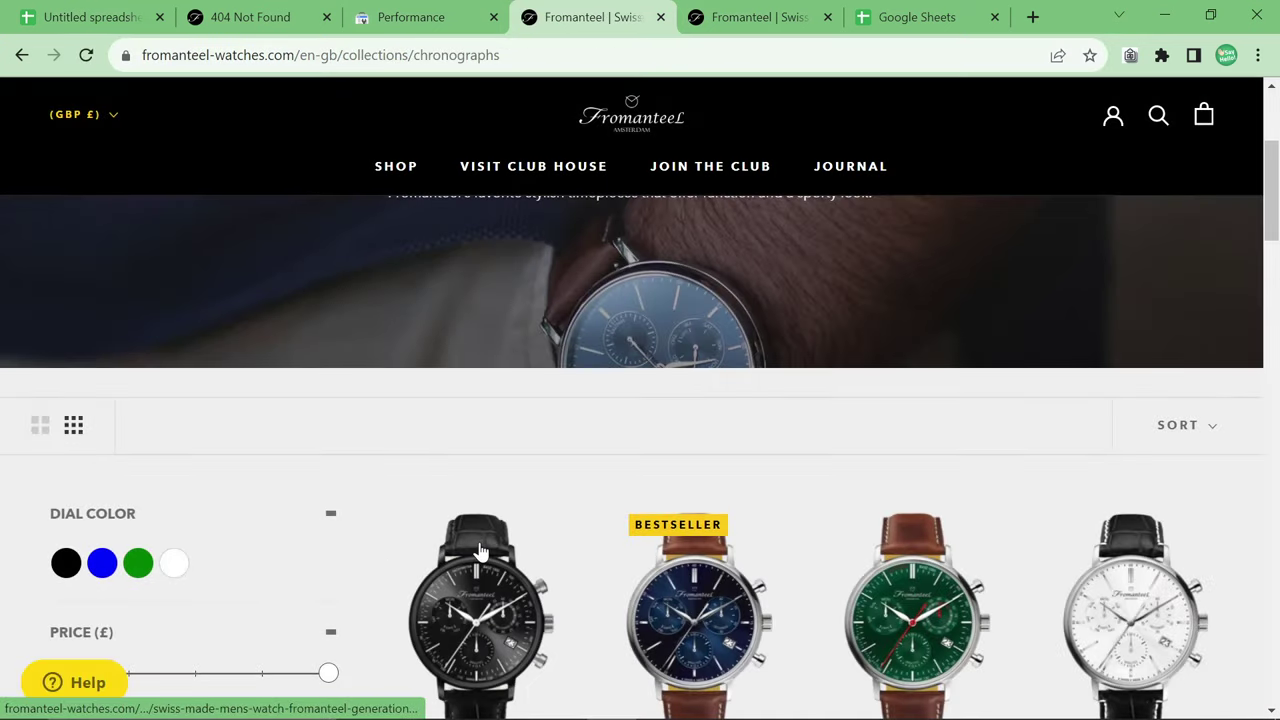
scroll(911, 506, "down", 2)
left_click(912, 507)
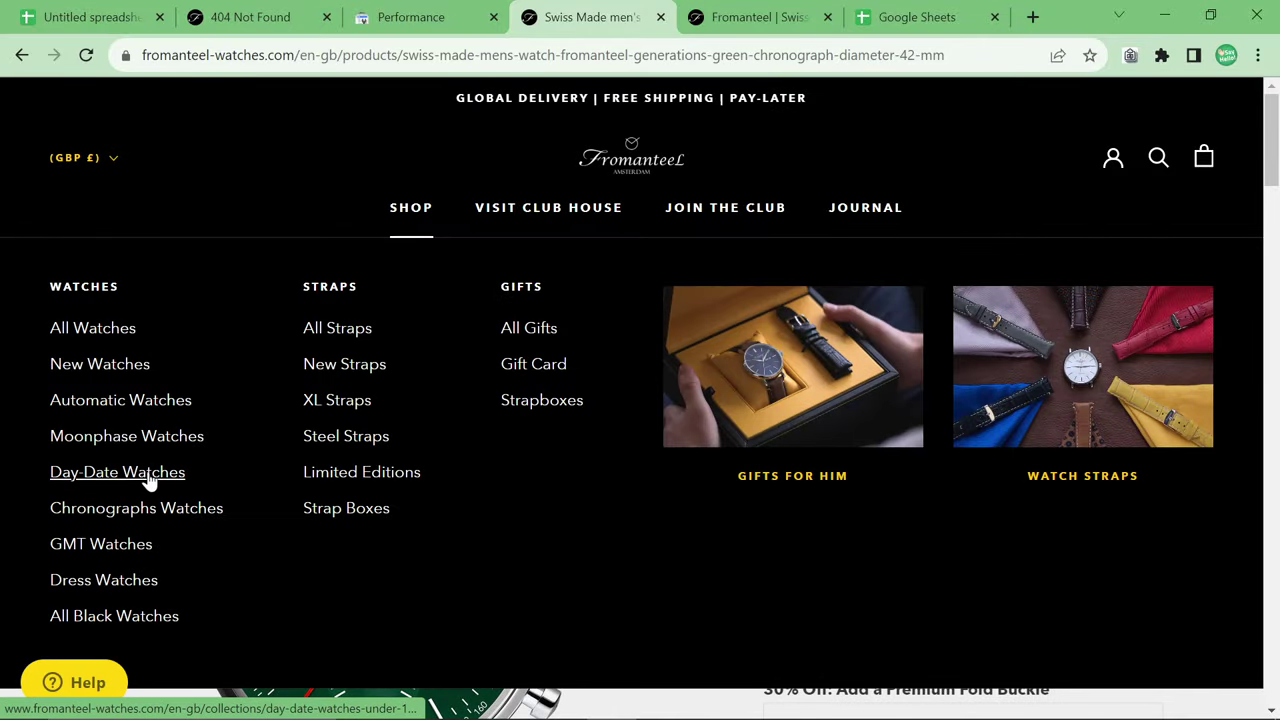
scroll(757, 574, "down", 5)
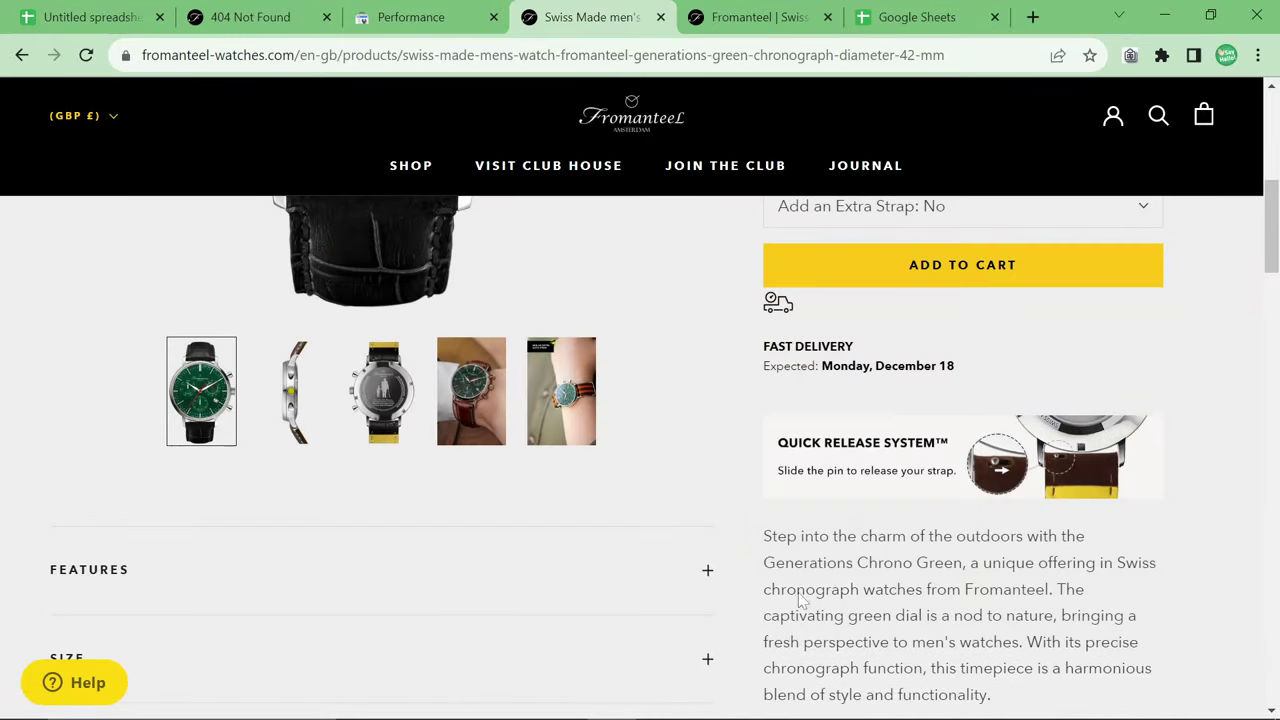
- Compare the green chronograph's description with the "best watch for extreme" keyword suggestions and return to the blog URL spreadsheet
scroll(380, 450, "down", 3)
key("alt+Tab")
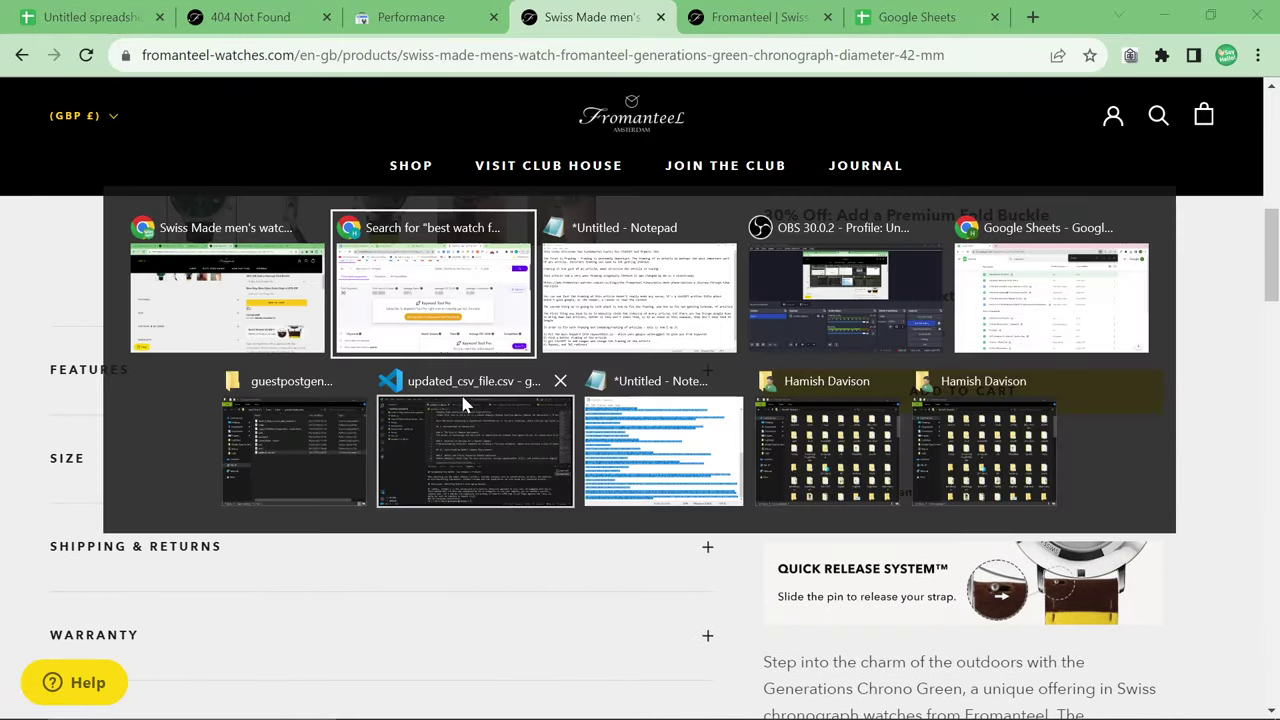
scroll(290, 527, "down", 2)
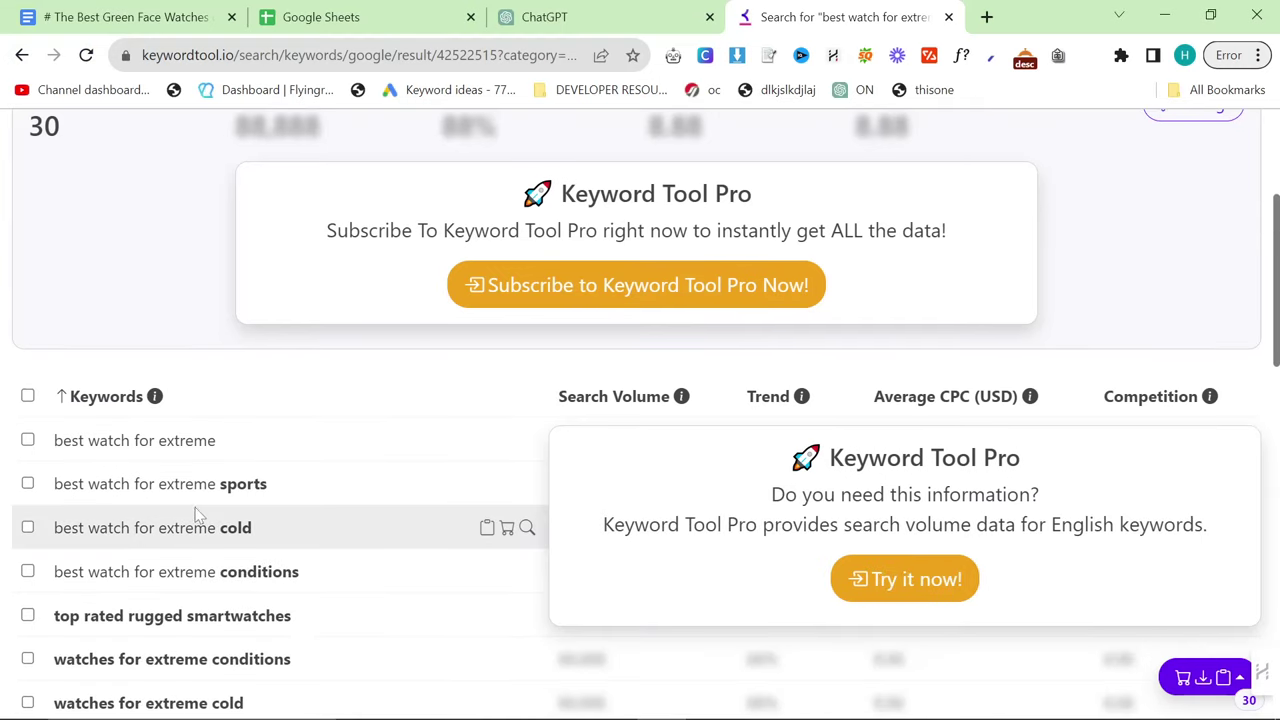
left_click(347, 12)
left_click(876, 12)
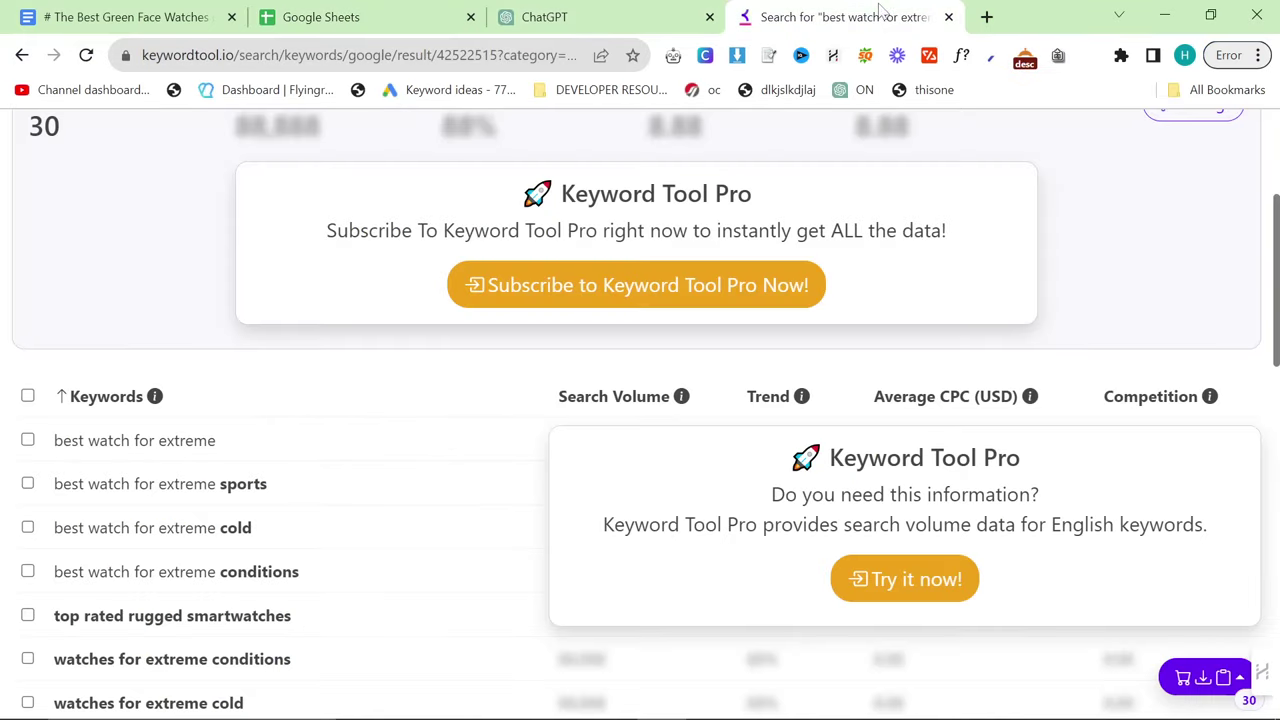
key("alt+Tab")
left_click(88, 12)
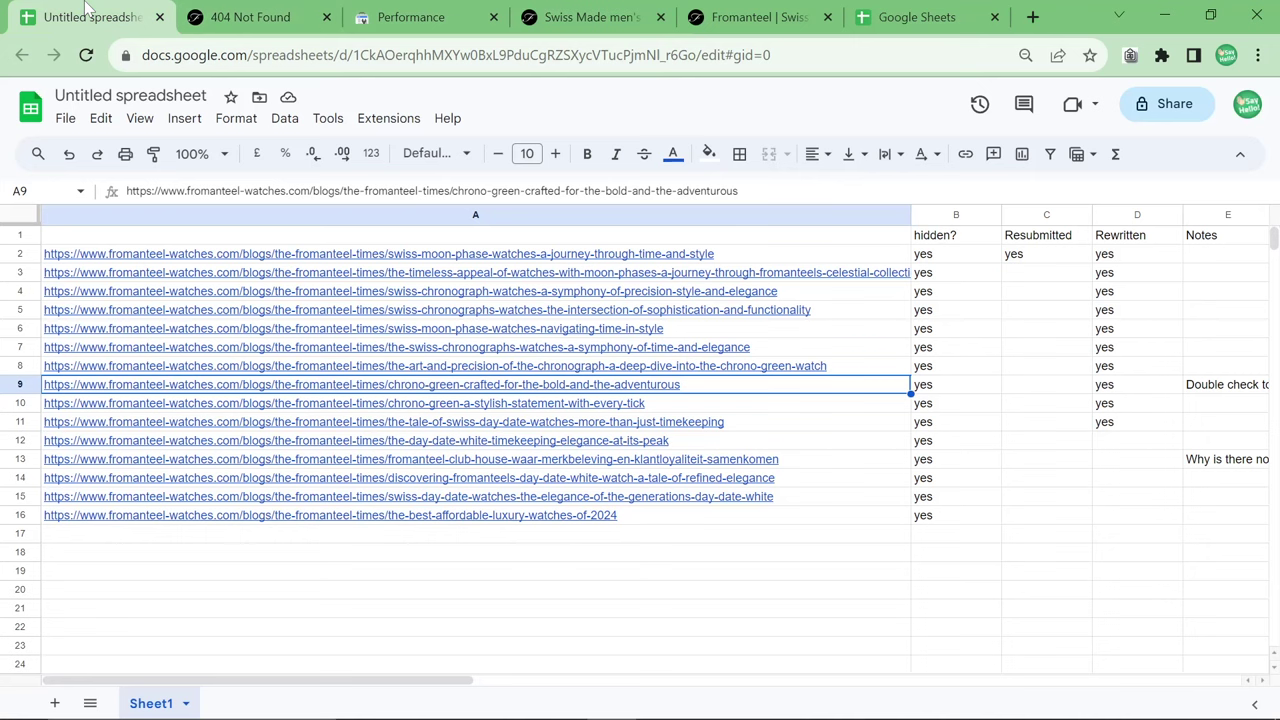
- Draft the alternative slug "best-watch-for-extreme-sport-2024" after the row 9 blog URL and remove it again
mouse_move(686, 392)
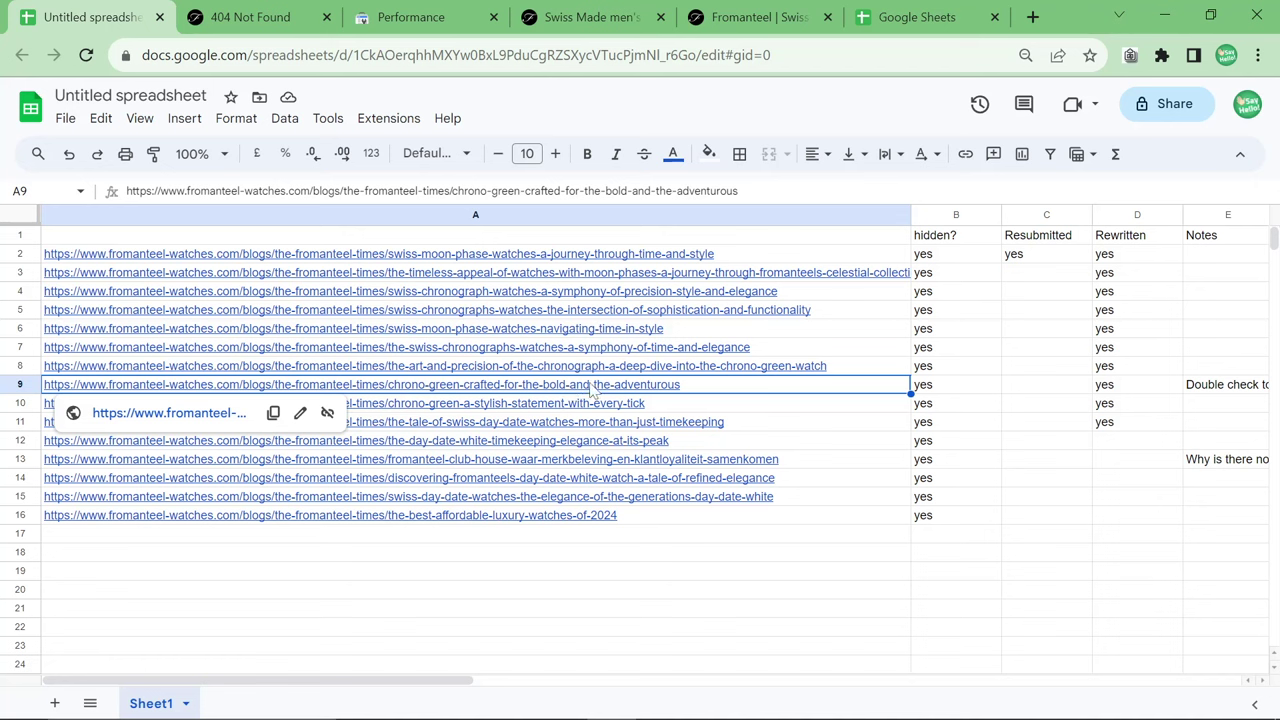
key("Return")
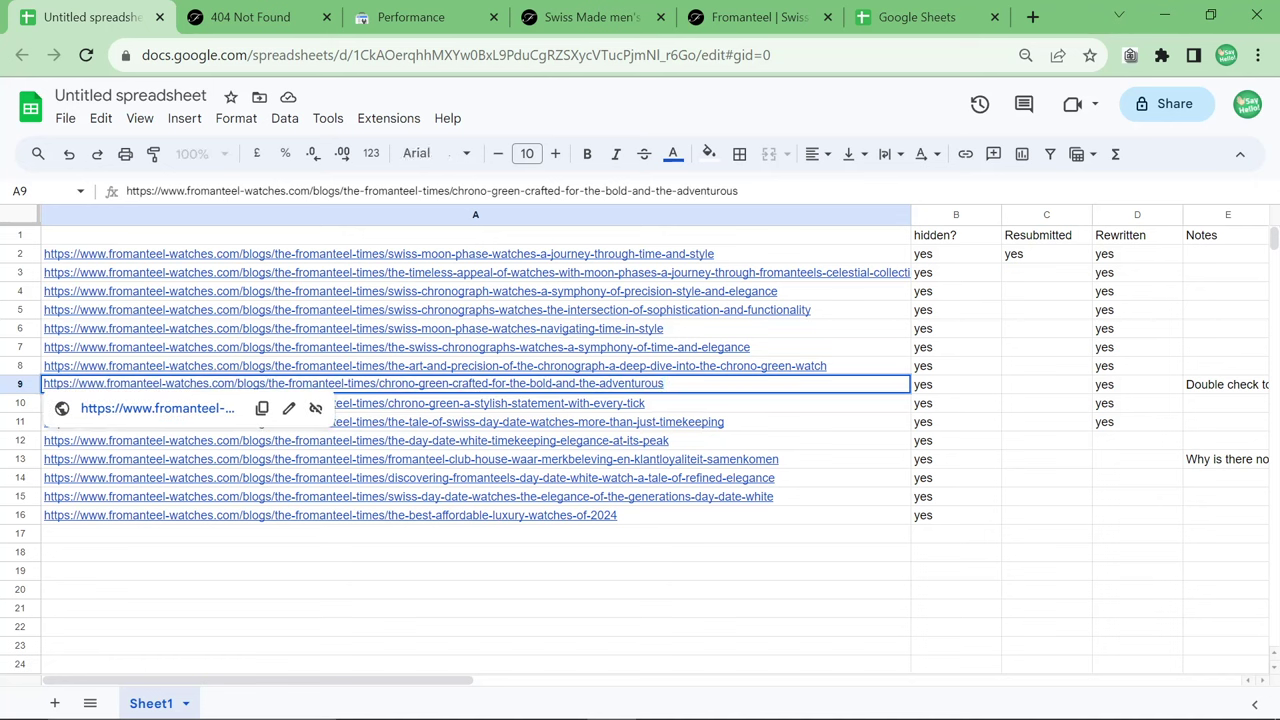
type("best-watch-for-extreme-sport-2024")
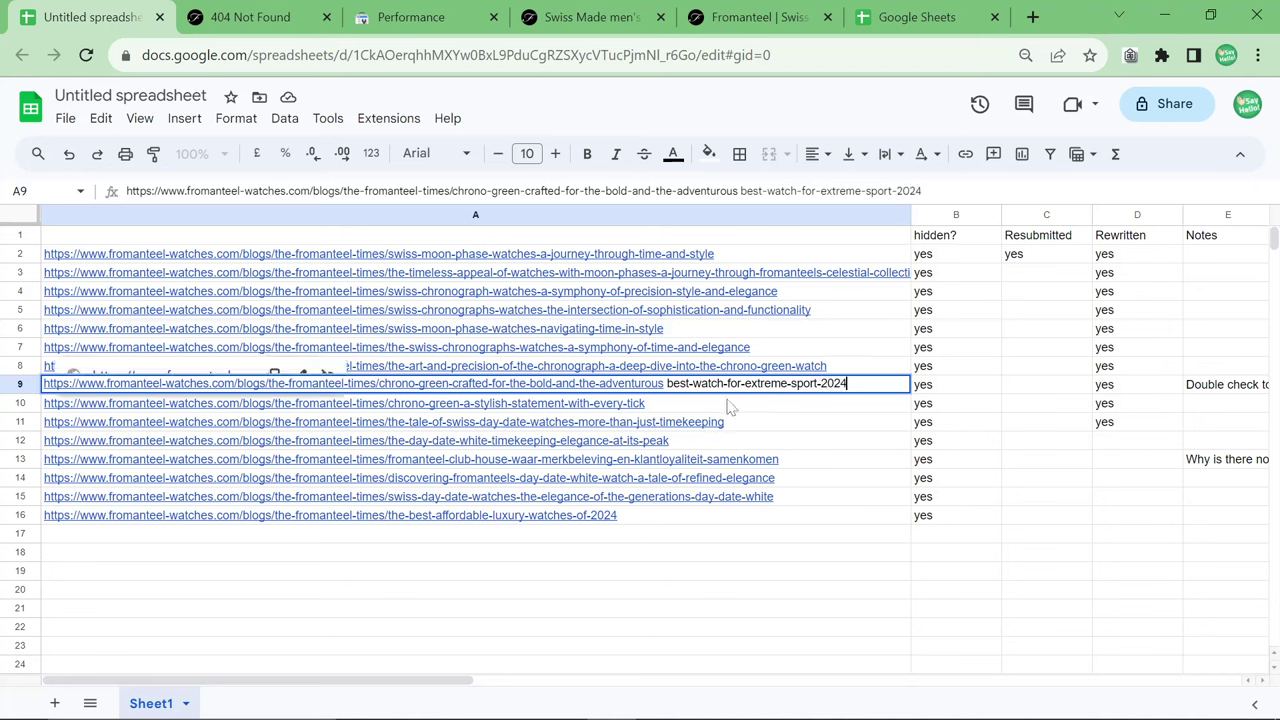
left_click_drag(667, 384, 847, 384)
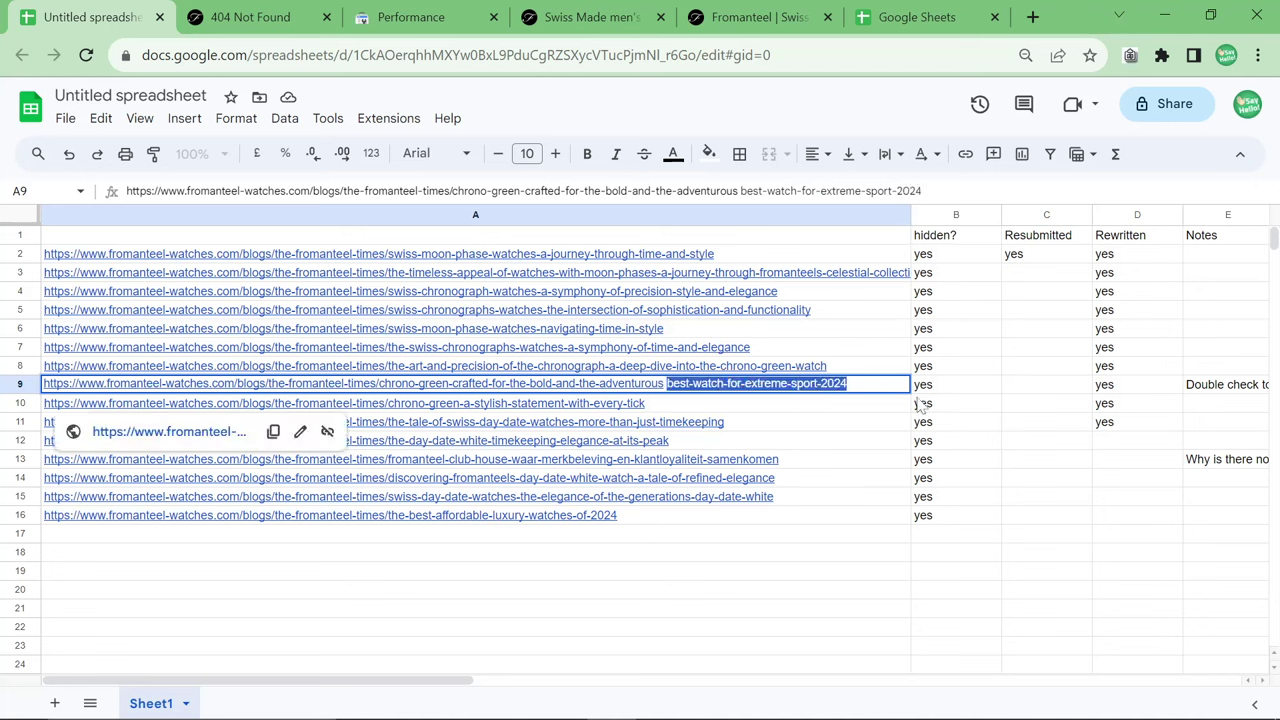
key("BackSpace")
key("Return")
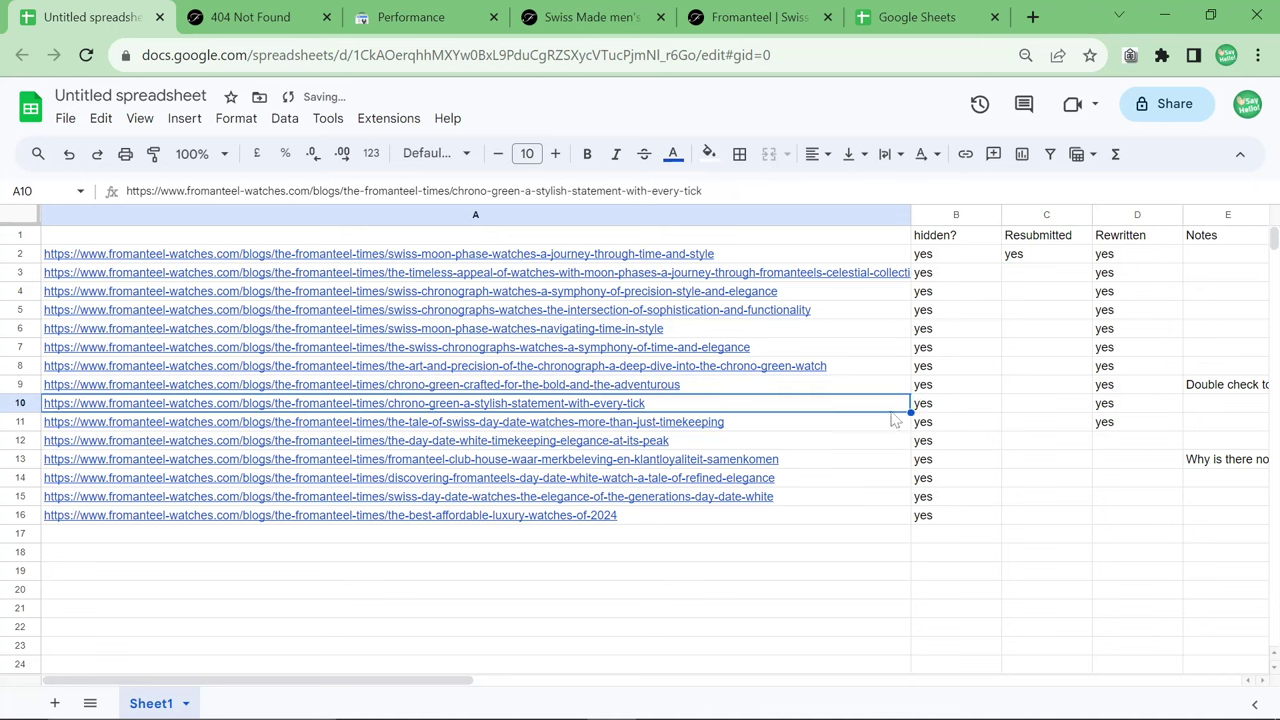
- Pick the row 6 moon phase blog URL in the spreadsheet and search Keyword Tool for "moon phase watch"
mouse_move(543, 525)
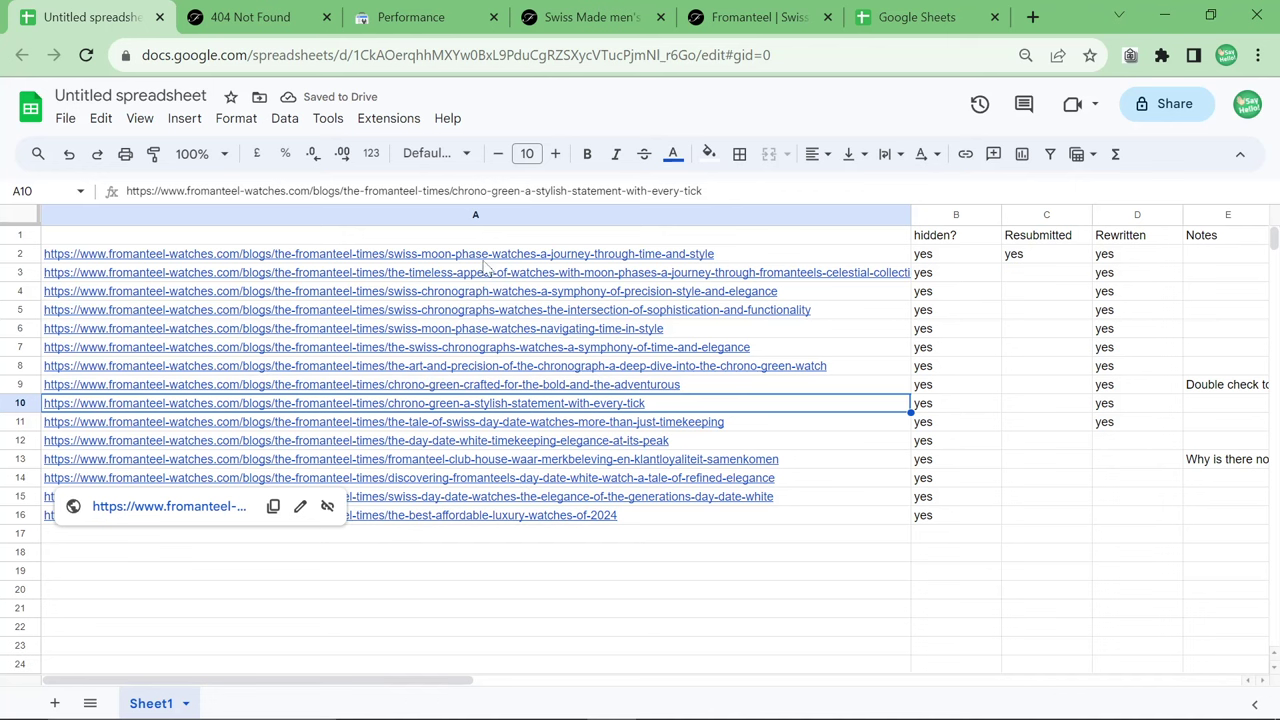
left_click(493, 333)
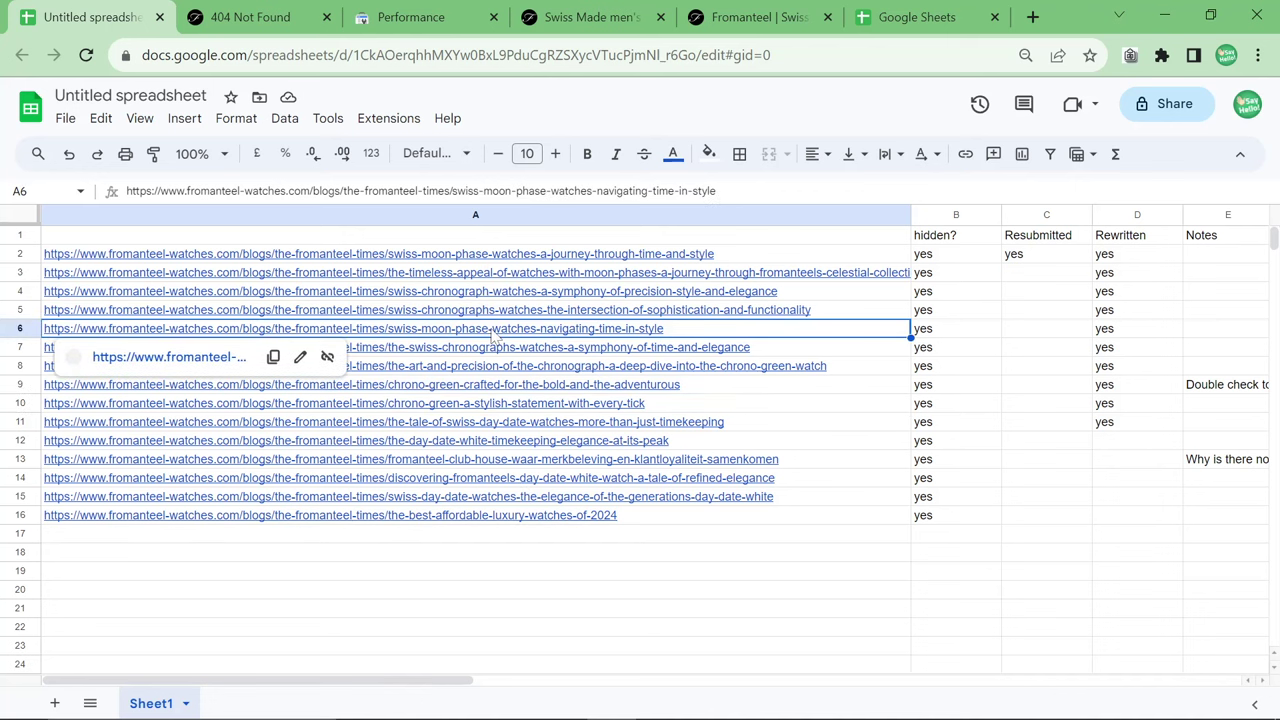
key("alt+Tab")
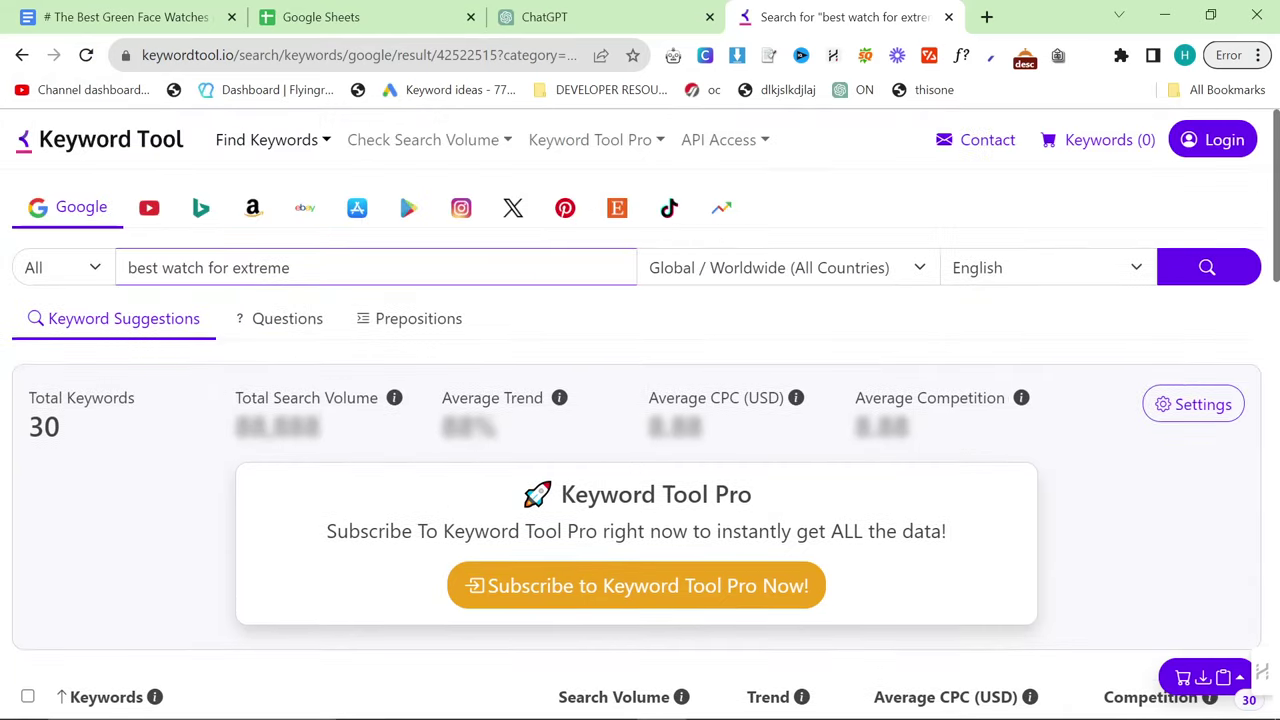
left_click(3, 250)
triple_click(208, 267)
type("moon phase watc")
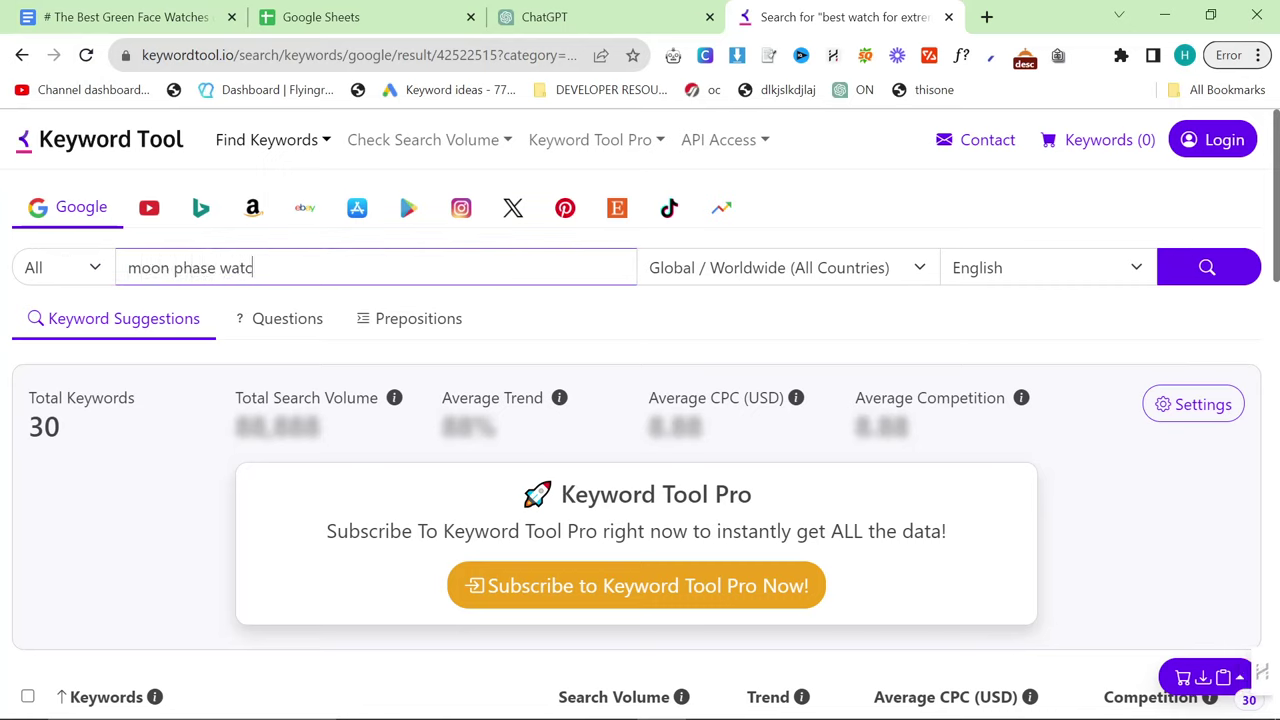
type("h")
key("Return")
- Highlight the row 6 URL's slug in the spreadsheet and examine Keyword Tool's general and question keywords for "moon phase watch"
key("alt+Tab")
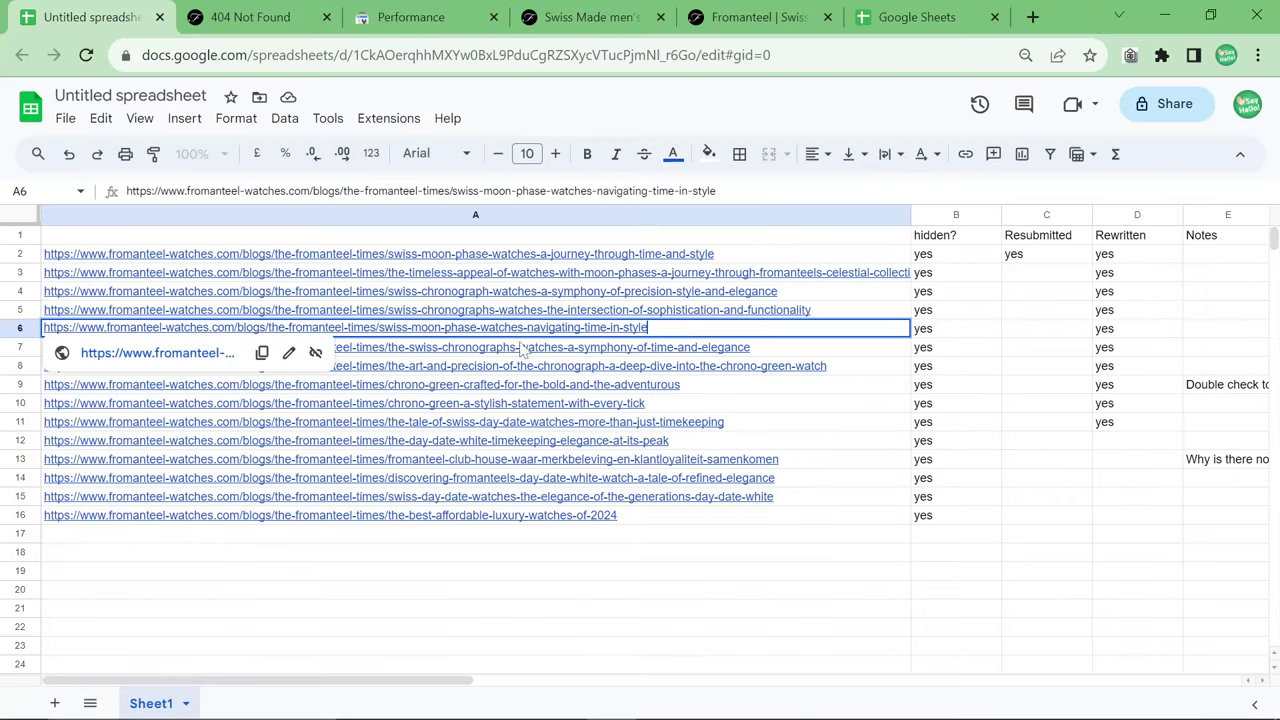
left_click_drag(421, 327, 375, 327)
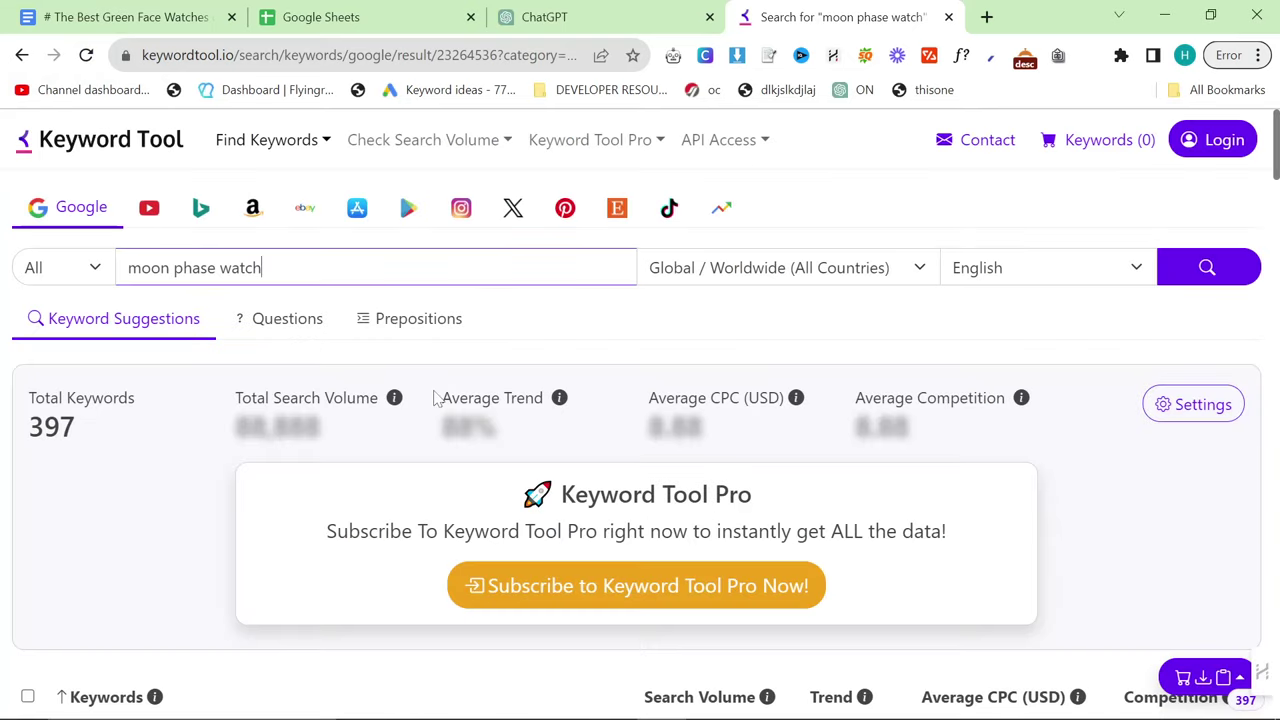
scroll(432, 392, "down", 4)
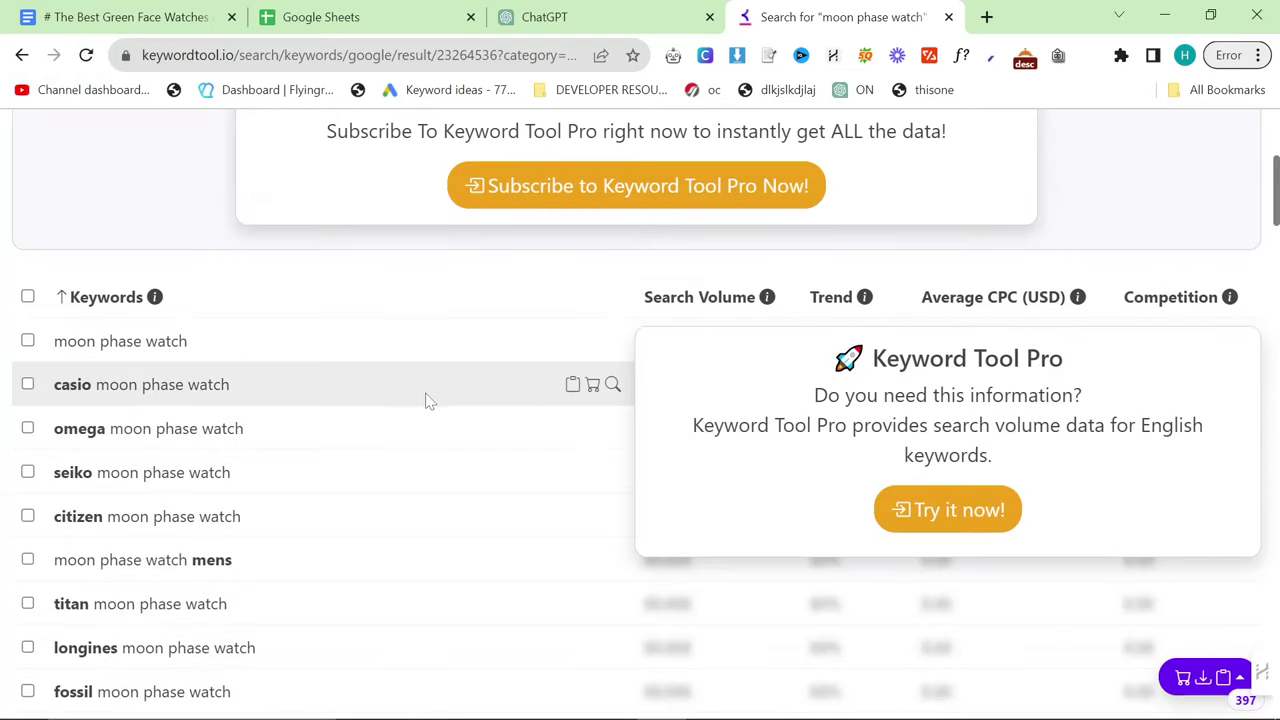
scroll(426, 400, "down", 2)
scroll(426, 400, "up", 6)
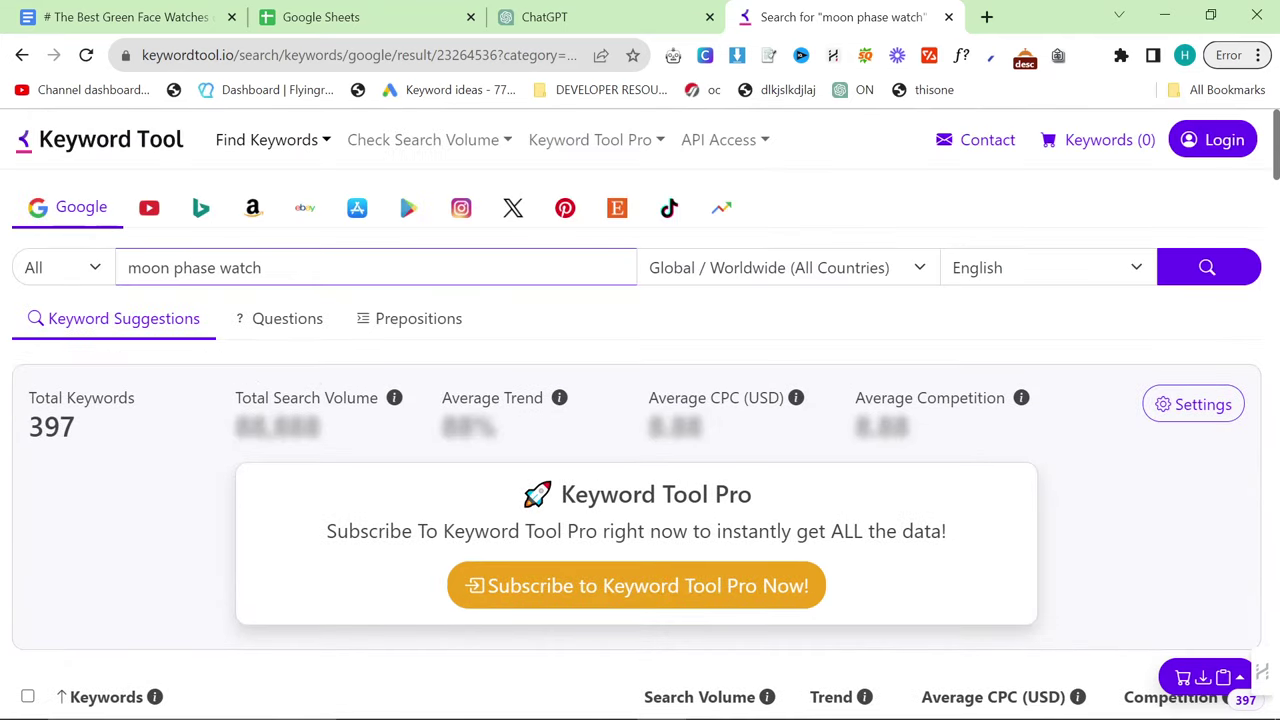
left_click(258, 319)
scroll(378, 463, "down", 1)
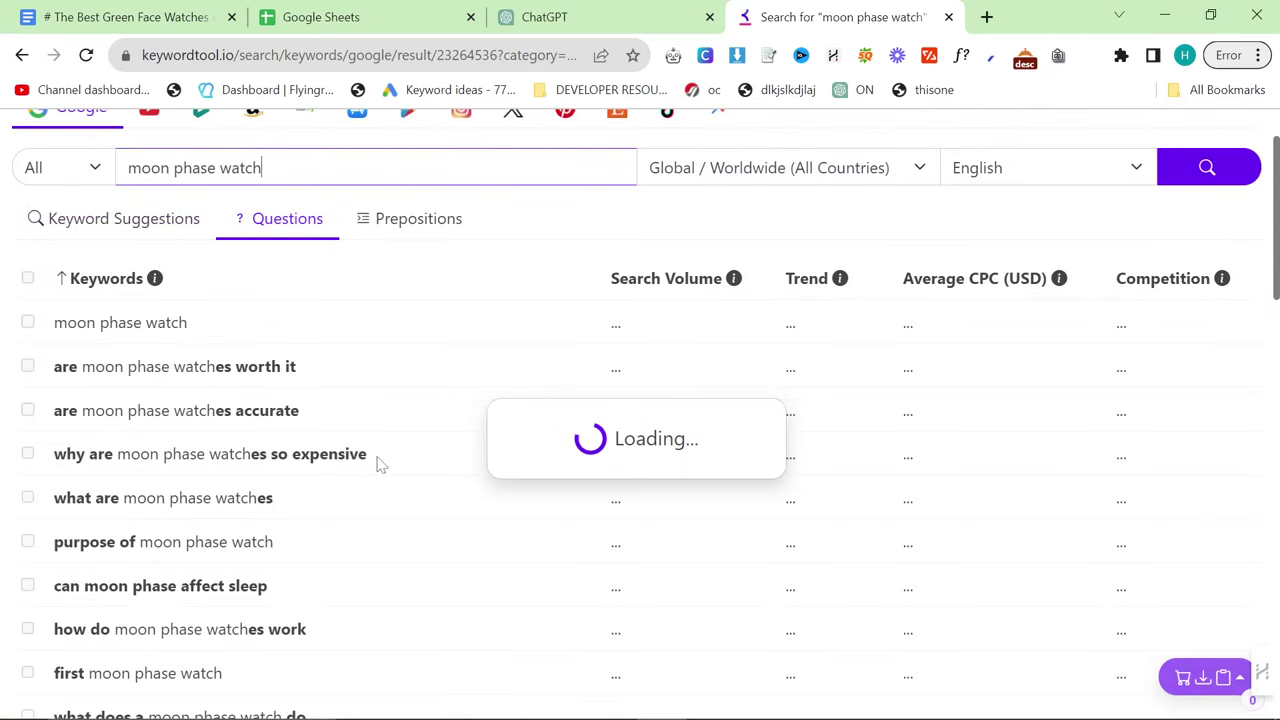
scroll(218, 595, "down", 1)
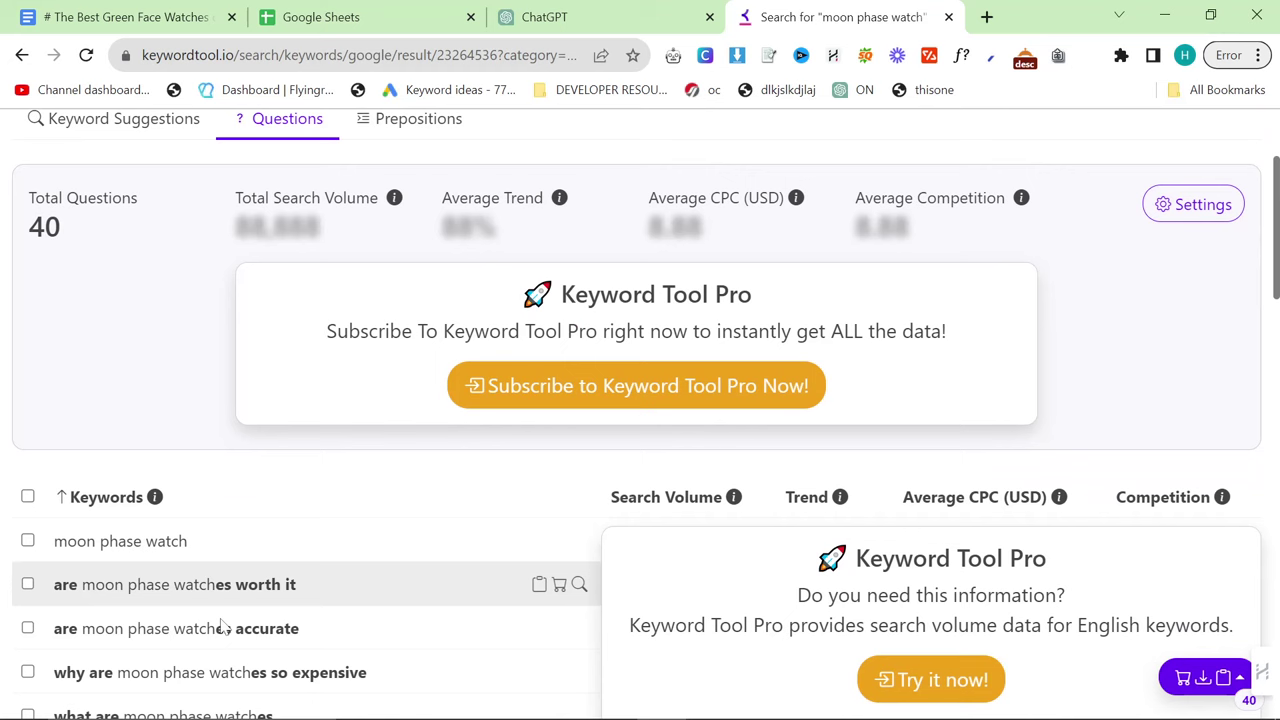
- Copy the question "are moon phase watches worth it" and add it with a question mark after a hyphen behind the row 6 URL
triple_click(176, 594)
key("ctrl+c")
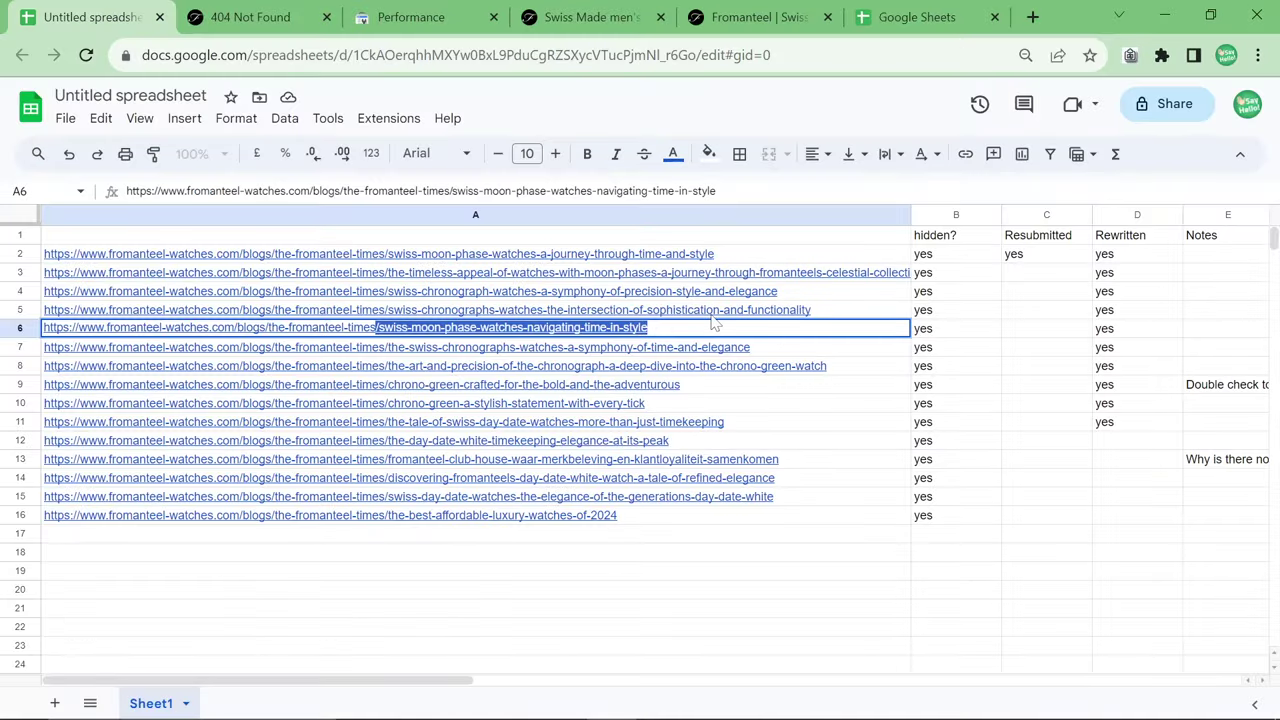
left_click(675, 326)
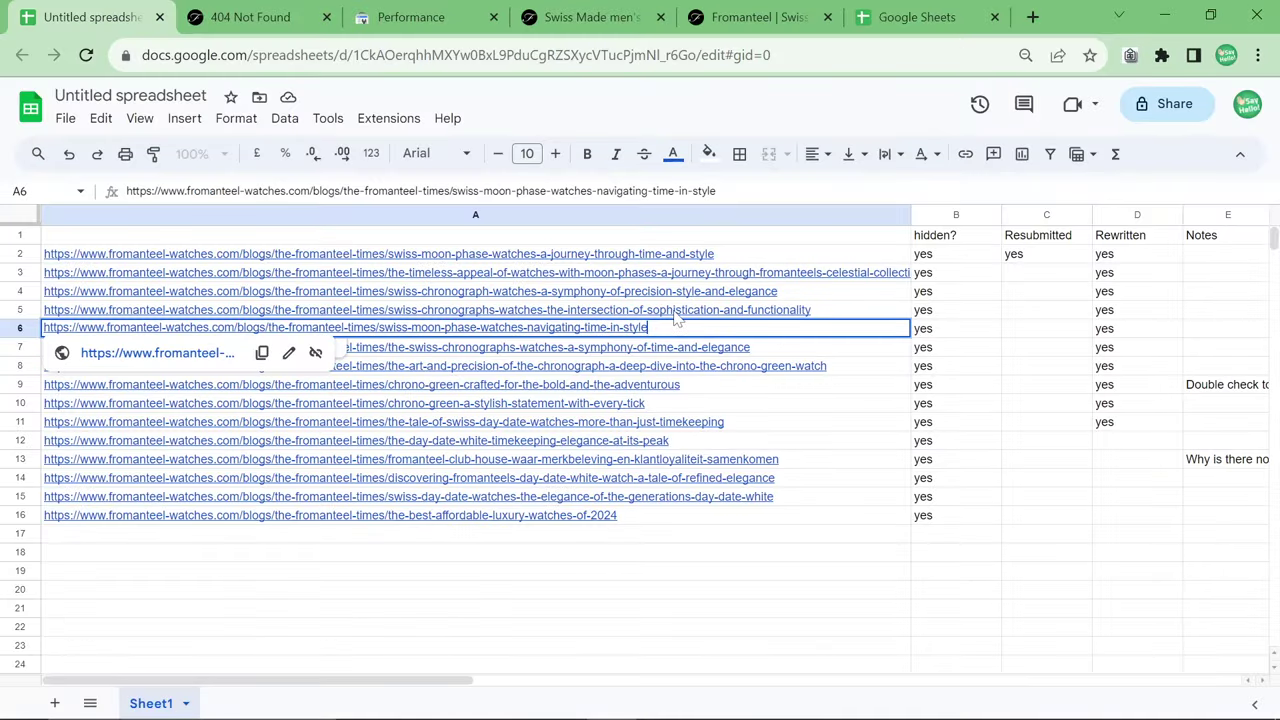
type("-")
key("ctrl+v")
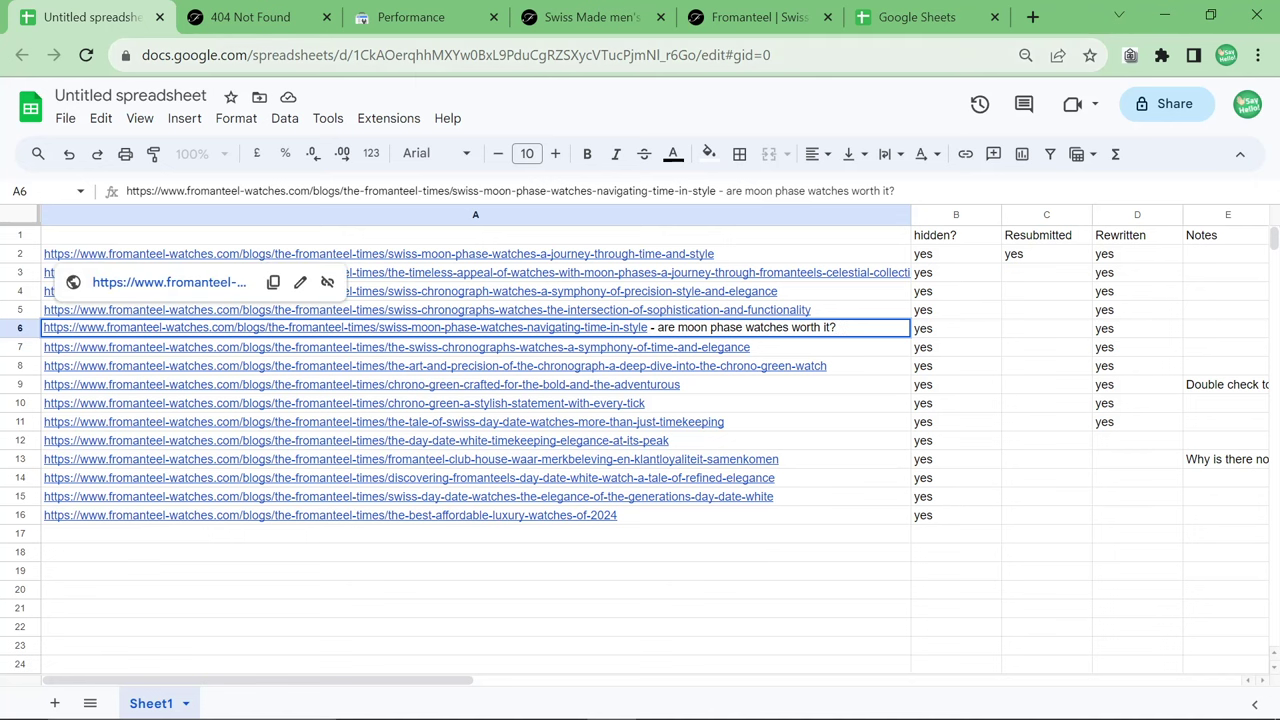
- Recheck the "are moon phase watches worth it" question among the Keyword Tool results and leave the results page
key("alt+Tab")
scroll(66, 453, "down", 1)
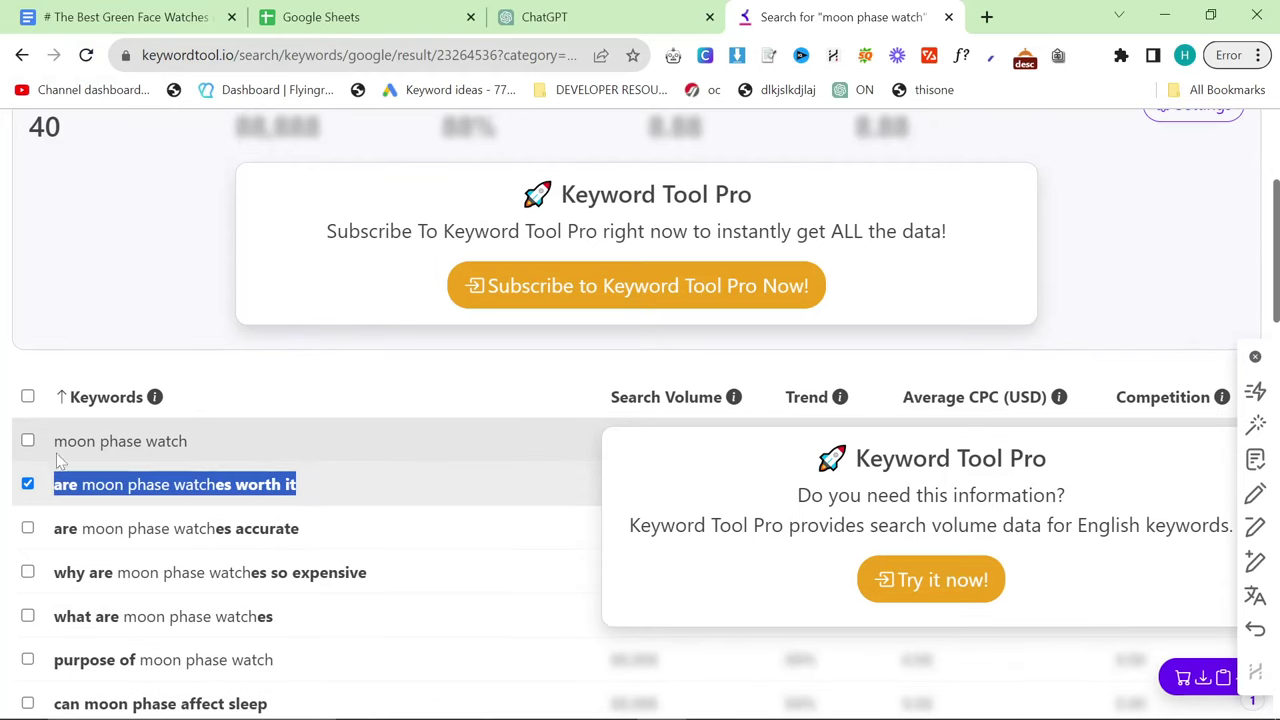
left_click(193, 502)
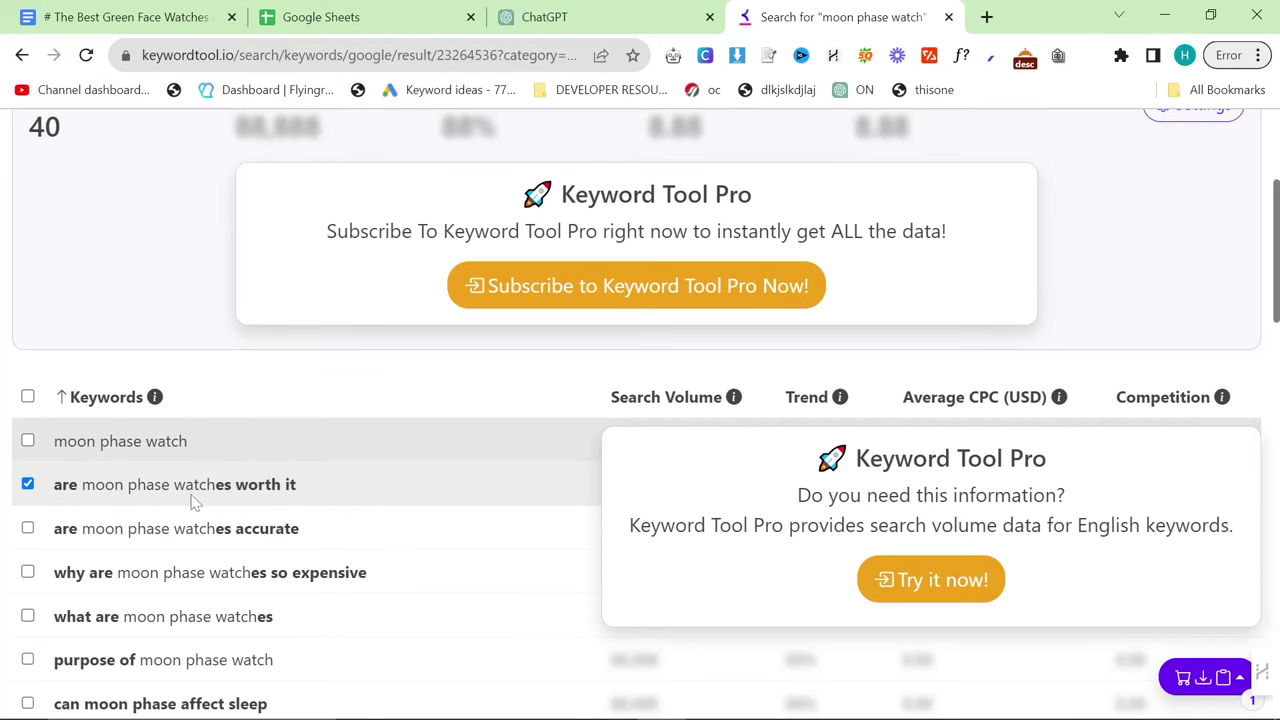
key("alt+Tab")
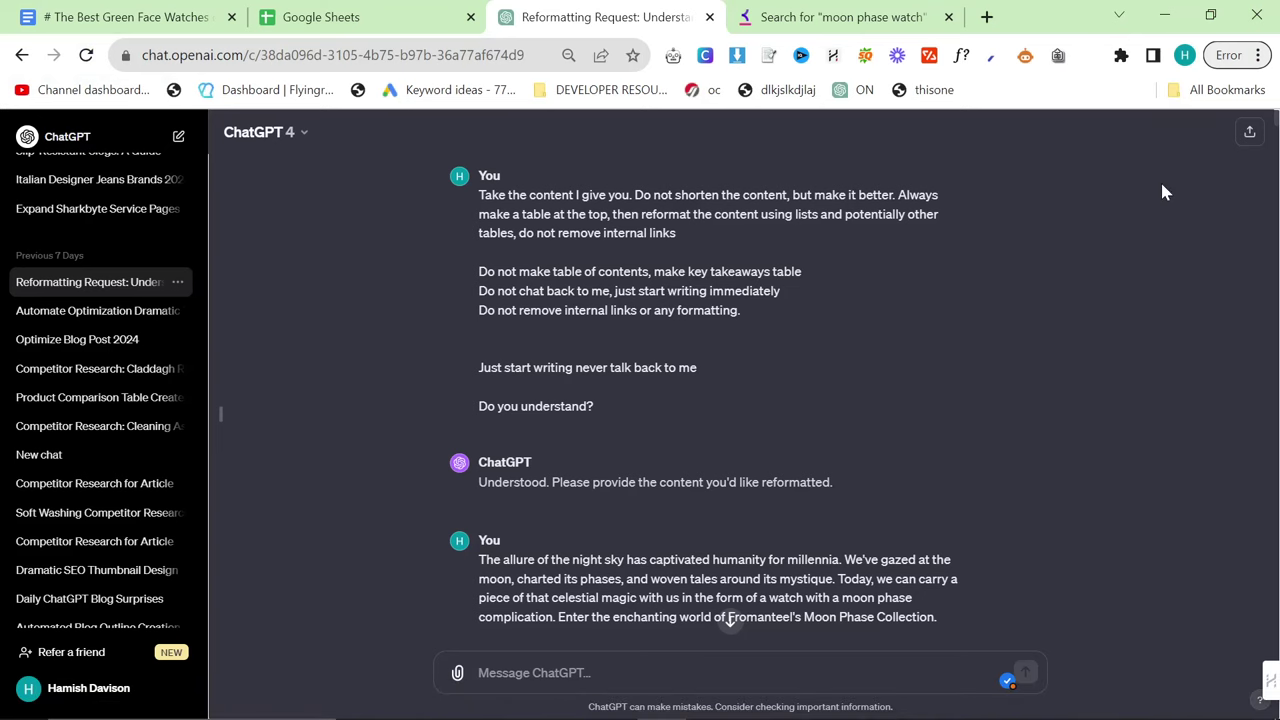
- Copy a share link to the ChatGPT reformatting conversation and paste it below the numbered steps in the Notepad notes
left_click(1249, 131)
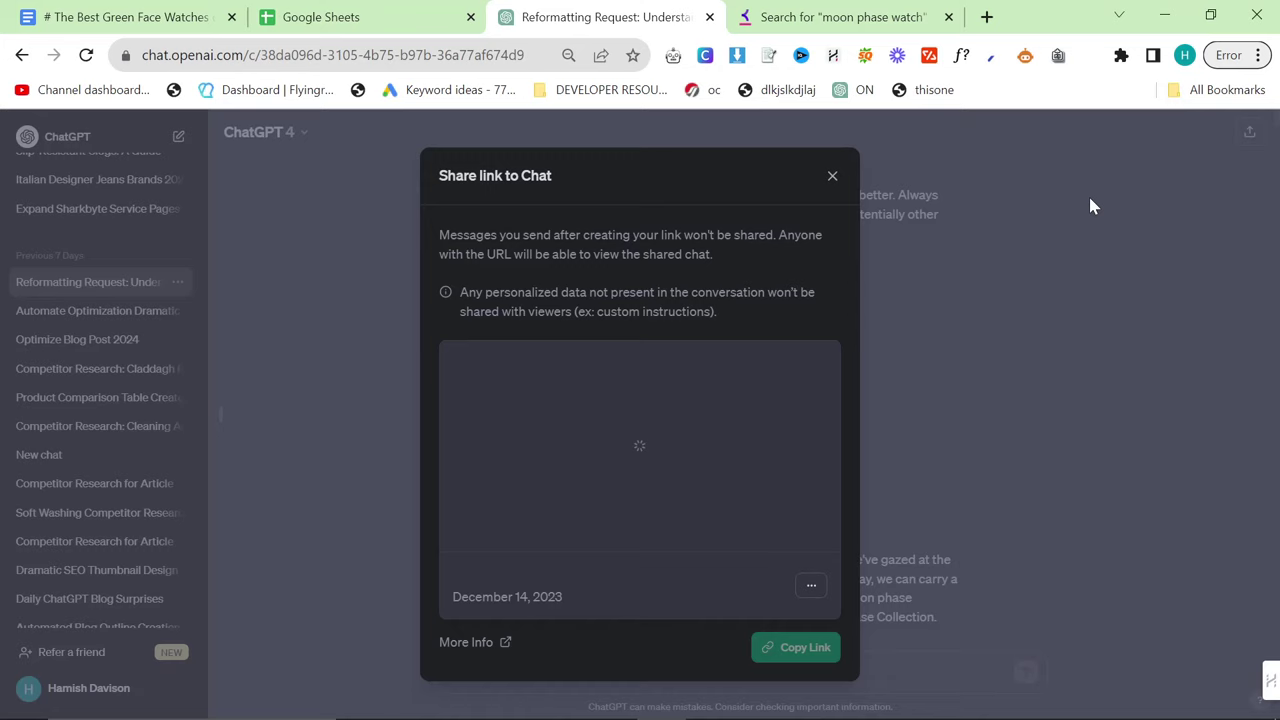
left_click(789, 650)
key("alt+Tab")
key("alt+Tab")
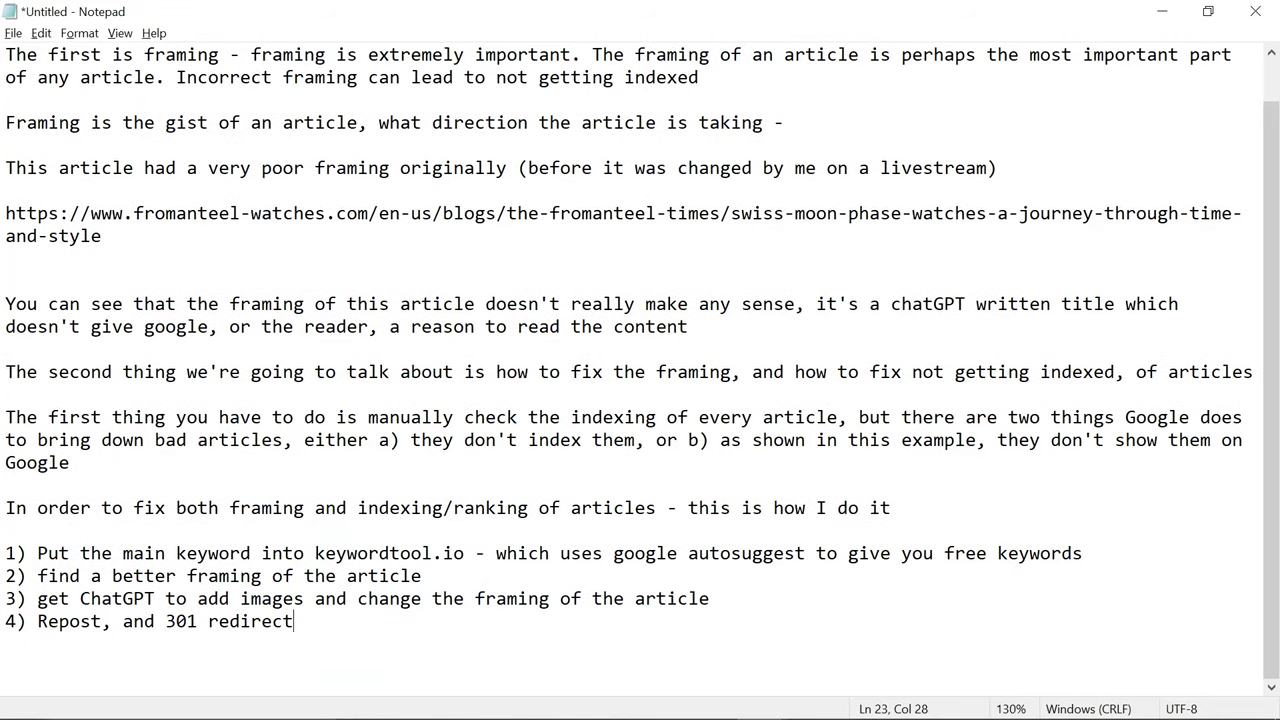
key("Return")
key("Return")
key("Return")
key("ctrl+v")
key("alt+Tab")
key("alt+Tab")
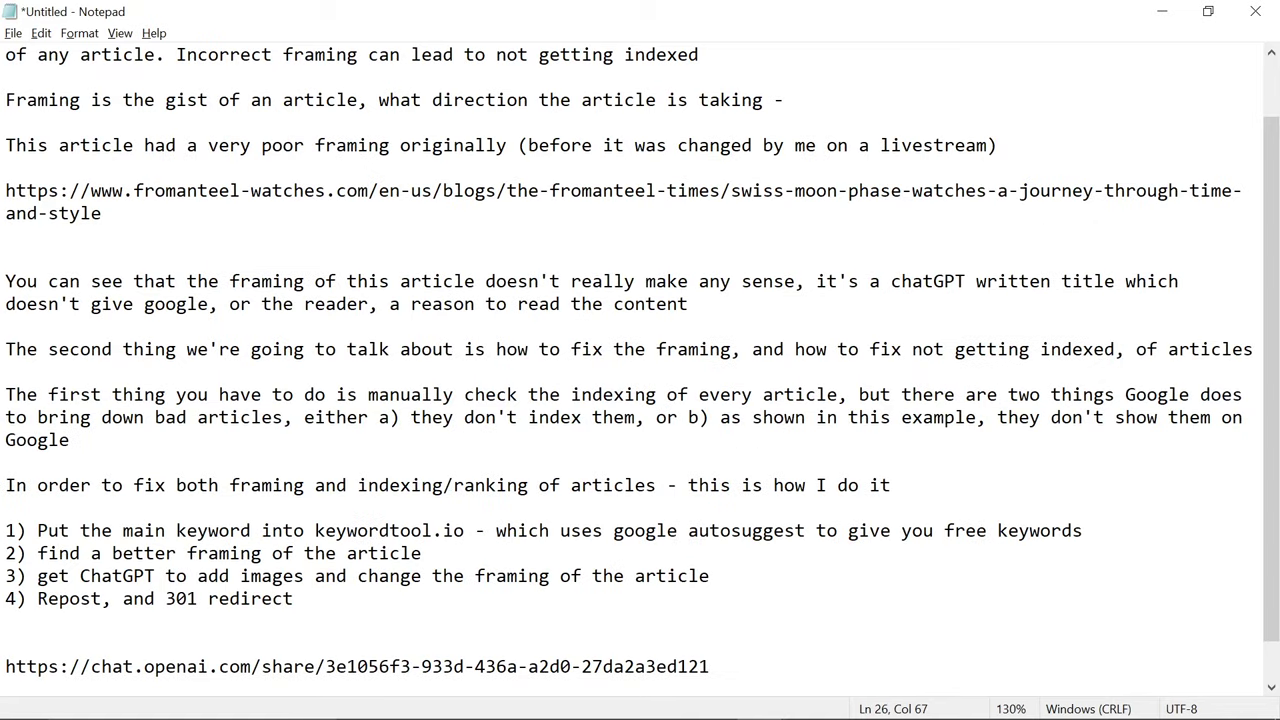
- Highlight the Notepad instruction about putting the main keyword into keywordtool.io, including its mention of Google autosuggest
left_click_drag(37, 530, 464, 530)
left_click(464, 530)
left_click_drag(496, 530, 1082, 530)
left_click(1082, 530)
left_click_drag(303, 530, 806, 530)
left_click(484, 530)
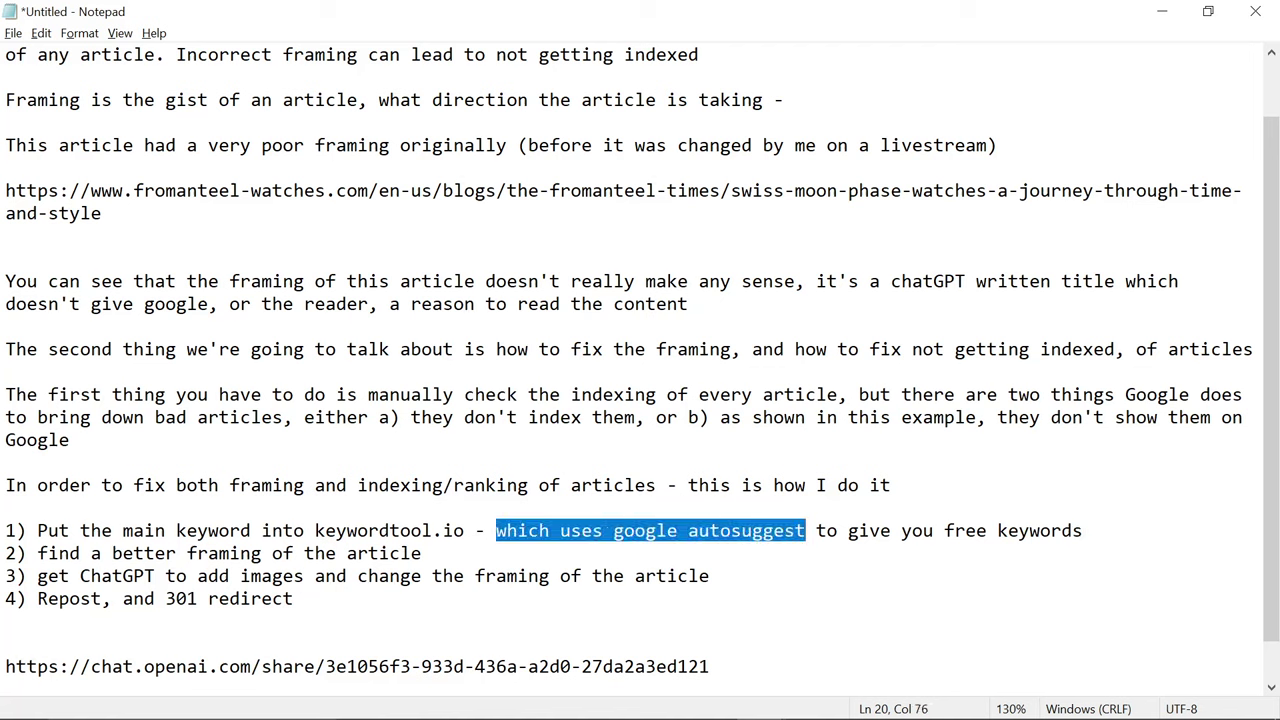
double_click(746, 530)
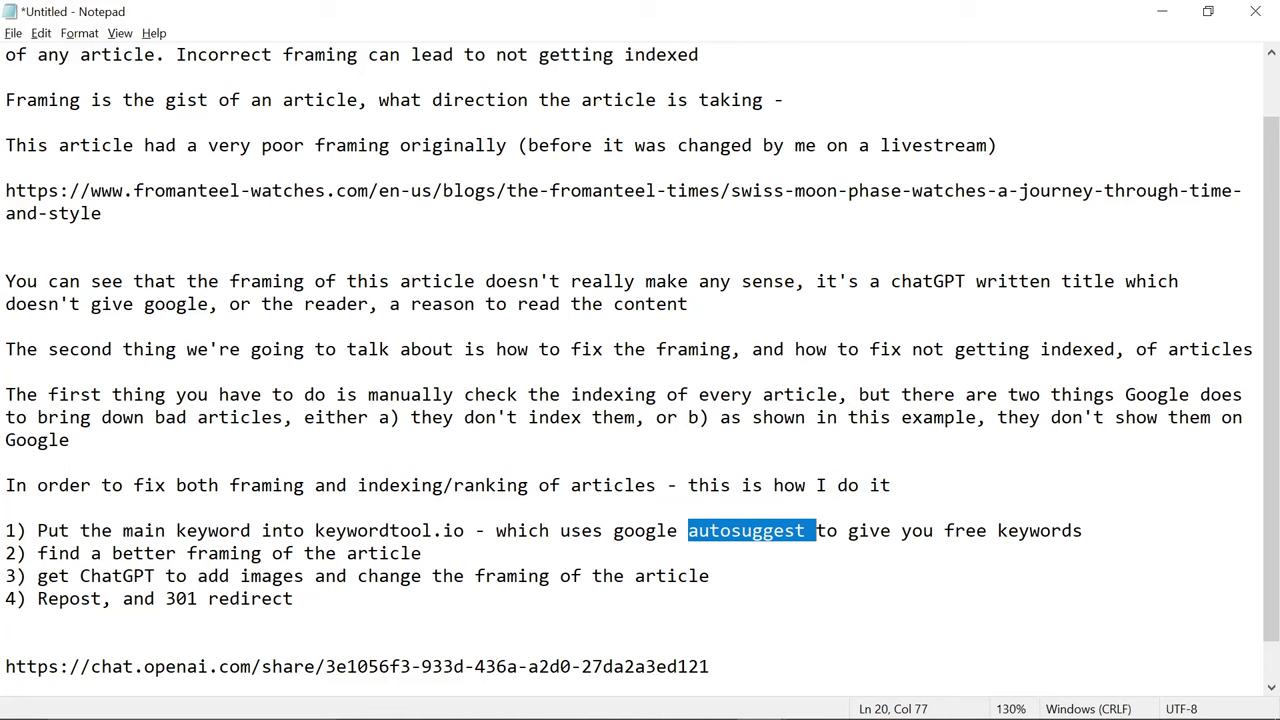
left_click(422, 553)
left_click_drag(1082, 530, 6, 530)
left_click(133, 530)
- Return to the "moon phase watch" question results and open the Keyword Tool Pro page in a new tab
key("alt+Tab")
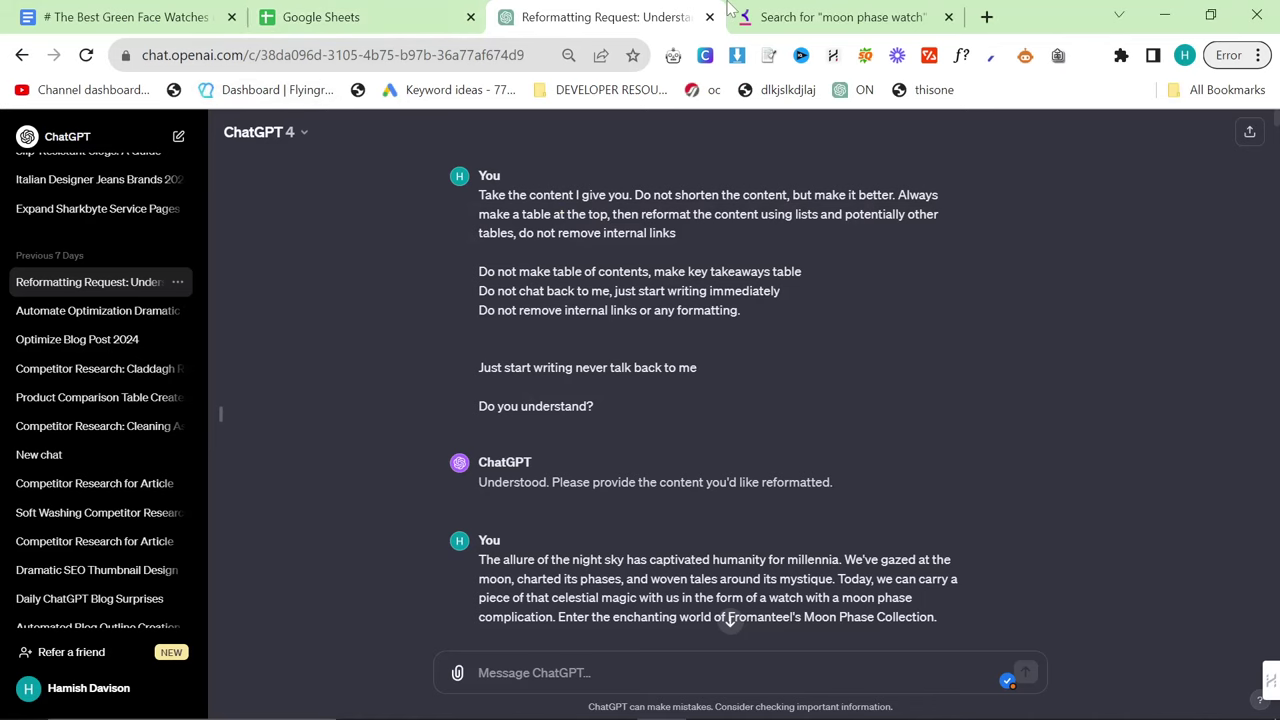
left_click(840, 17)
scroll(307, 425, "up", 3)
scroll(307, 425, "up", 1)
scroll(307, 425, "down", 2)
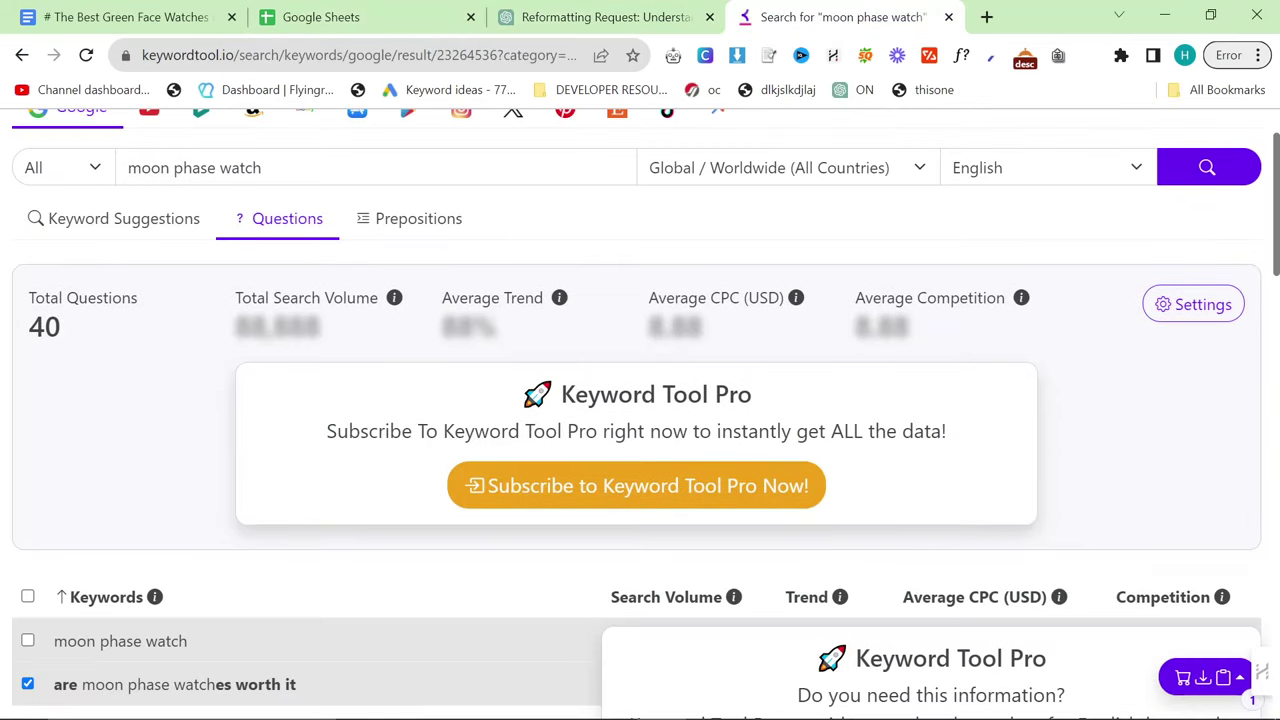
left_click(587, 509)
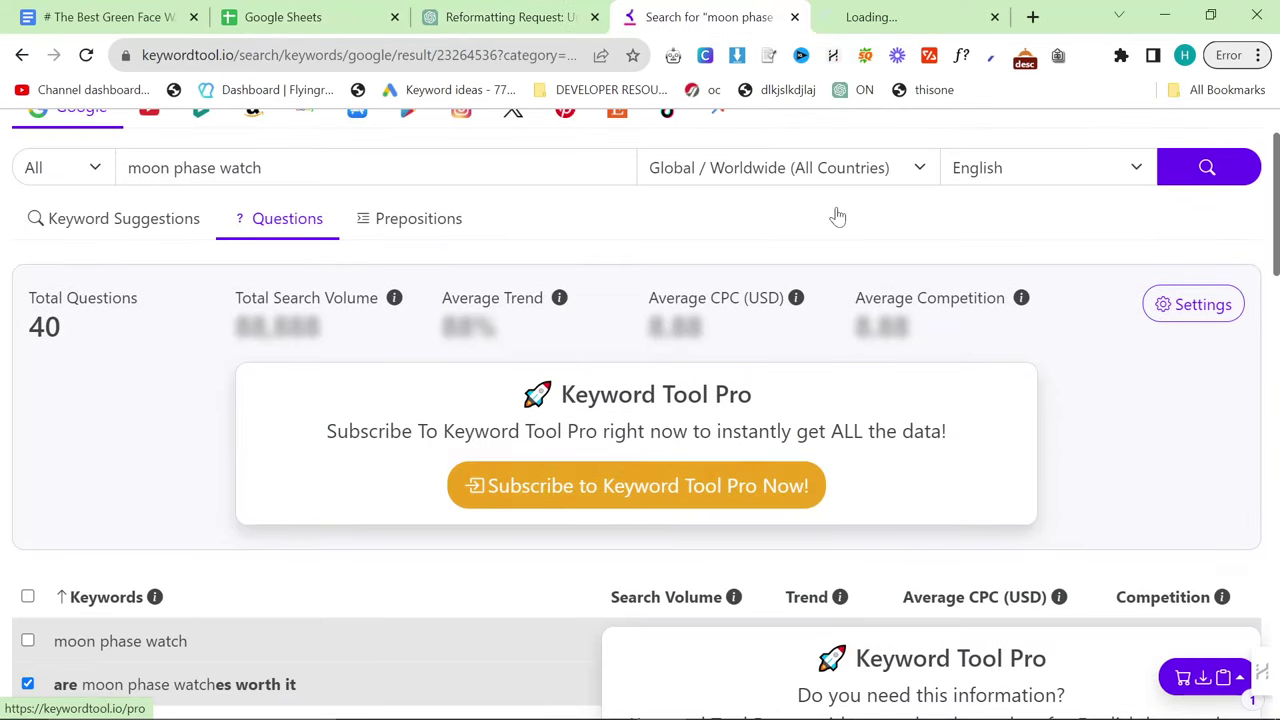
- Highlight the full list of "moon phase watch" question keywords and examine its entries
scroll(786, 500, "down", 3)
key("ctrl+a")
scroll(337, 660, "down", 8)
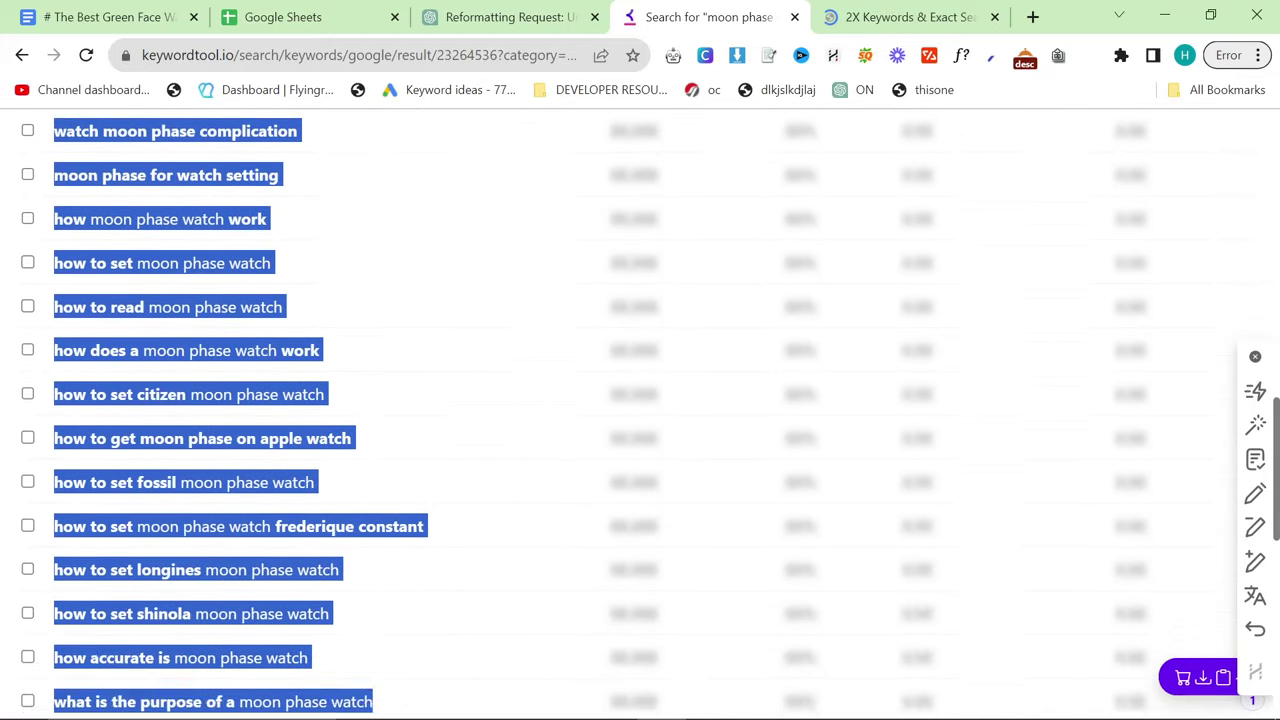
left_click_drag(815, 703, 262, 619)
scroll(366, 463, "down", 2)
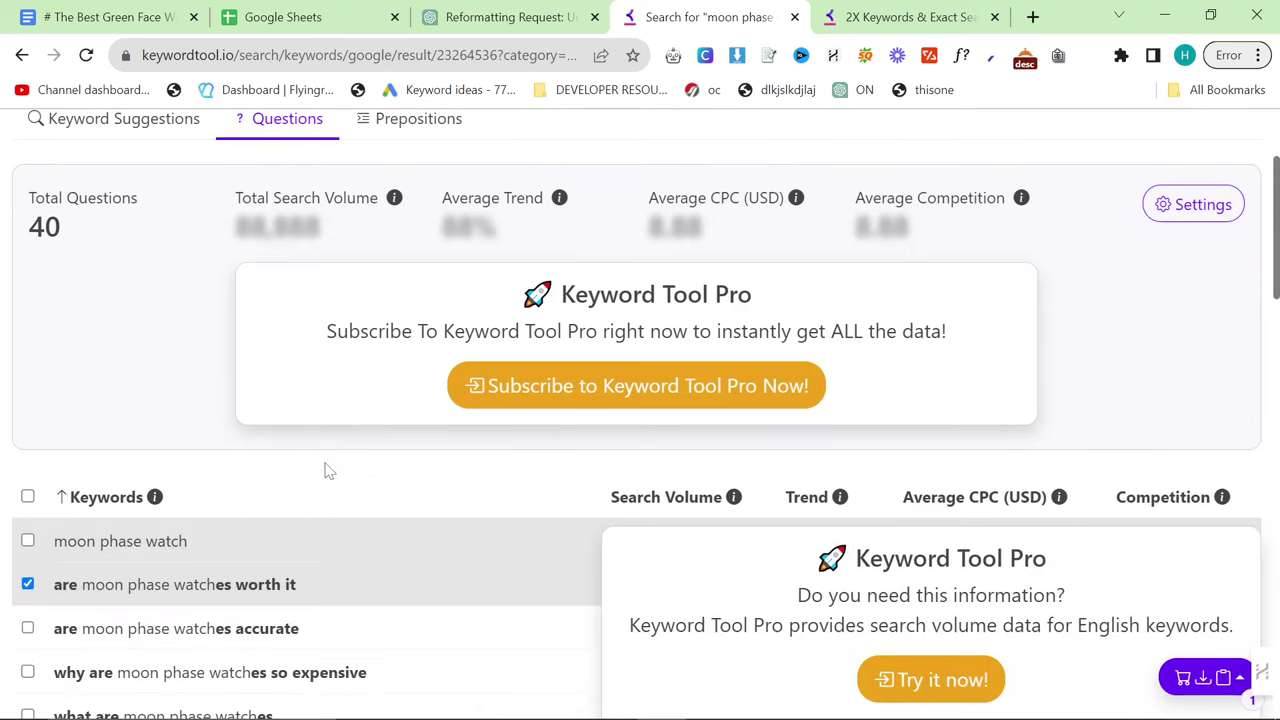
- Highlight the keyword "are moon phase watches worth it" and search Google for it in a new tab using the matching autosuggestion
scroll(575, 475, "down", 2)
left_click_drag(425, 390, 55, 390)
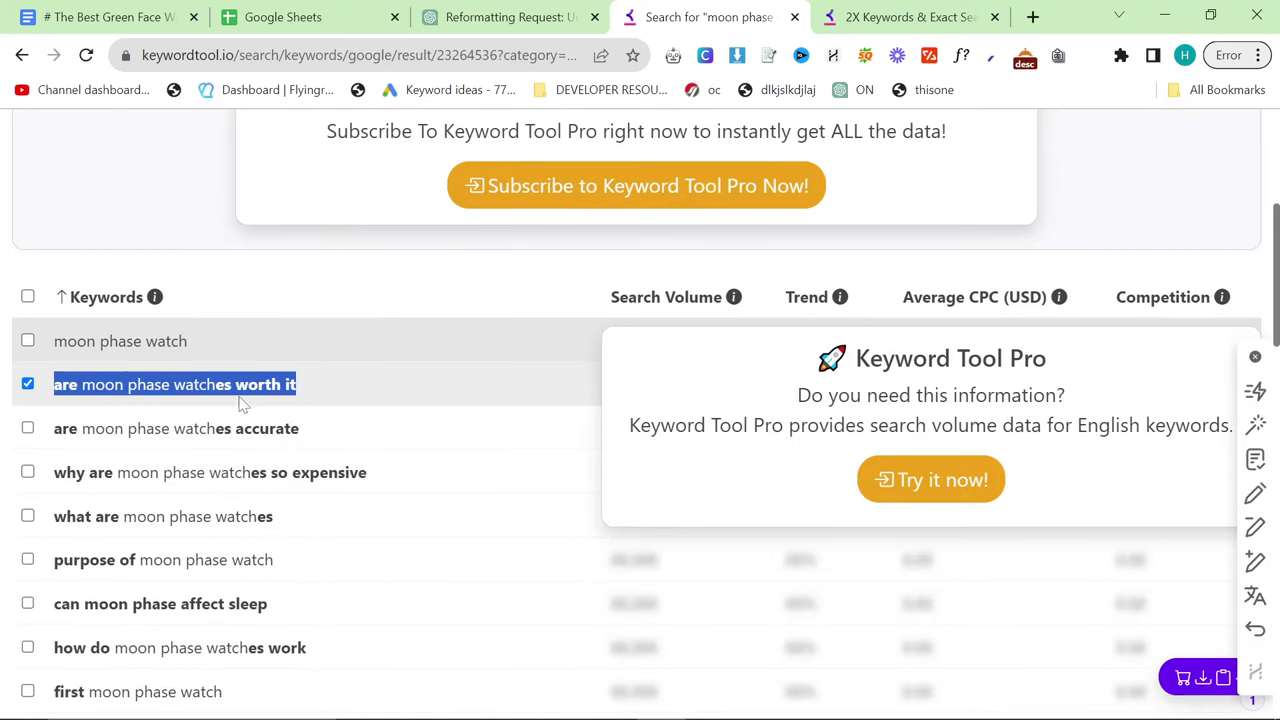
left_click(1033, 17)
type("go")
key("Return")
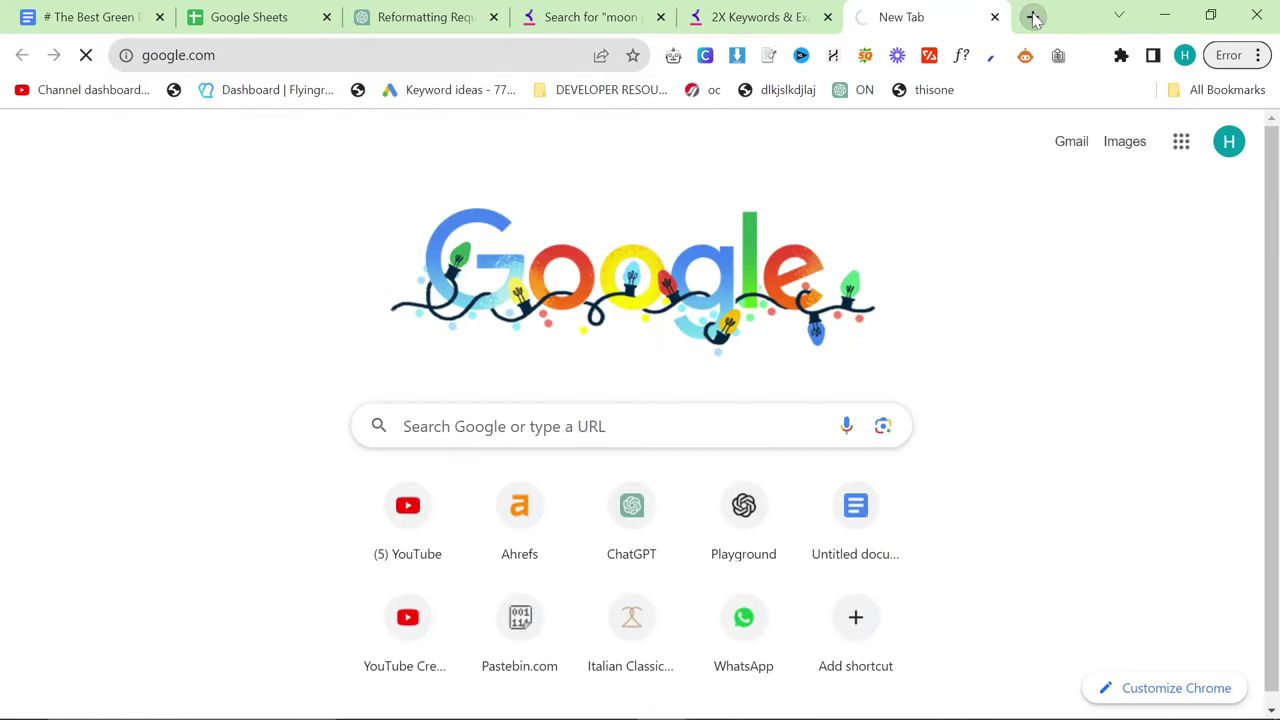
type("are moo")
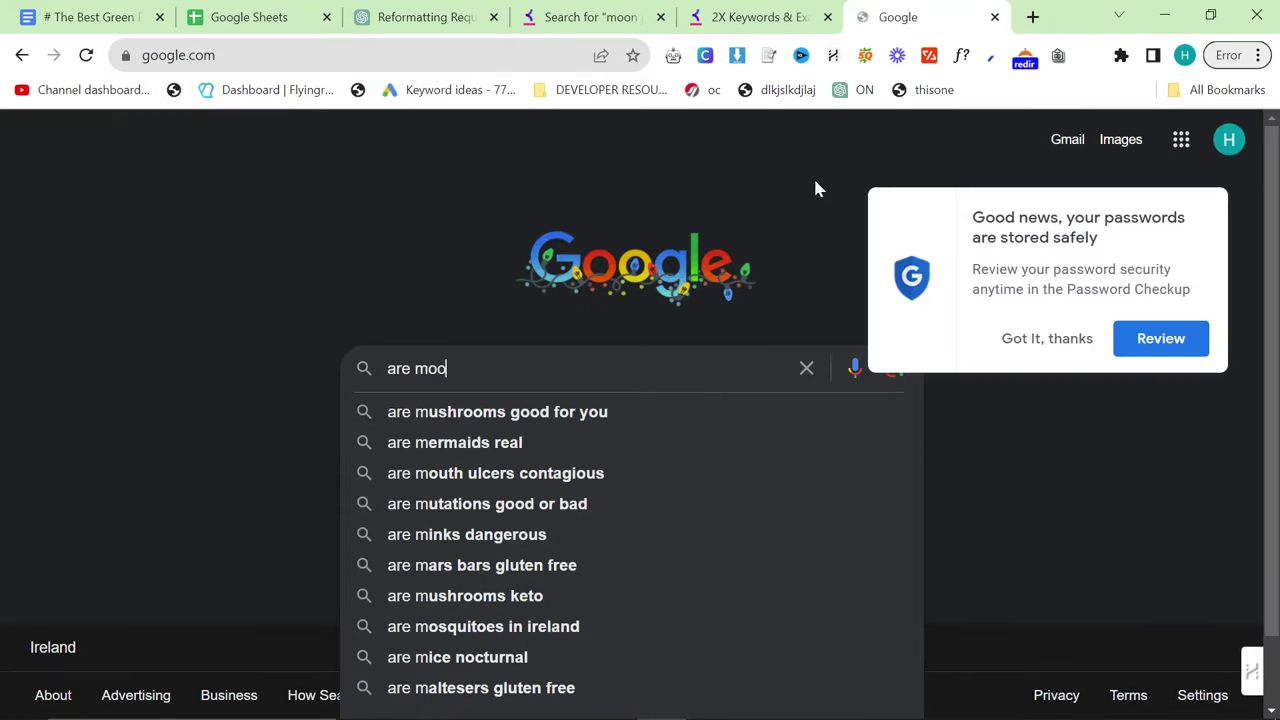
type("n pha")
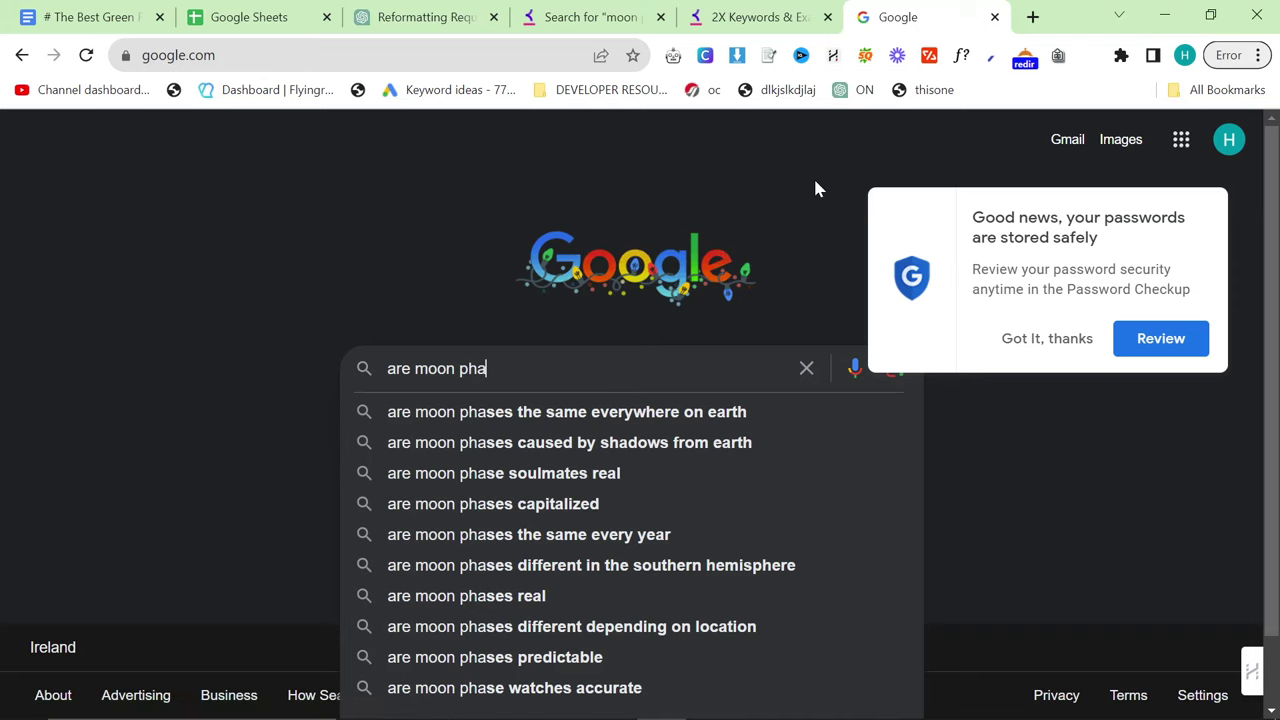
type("se w")
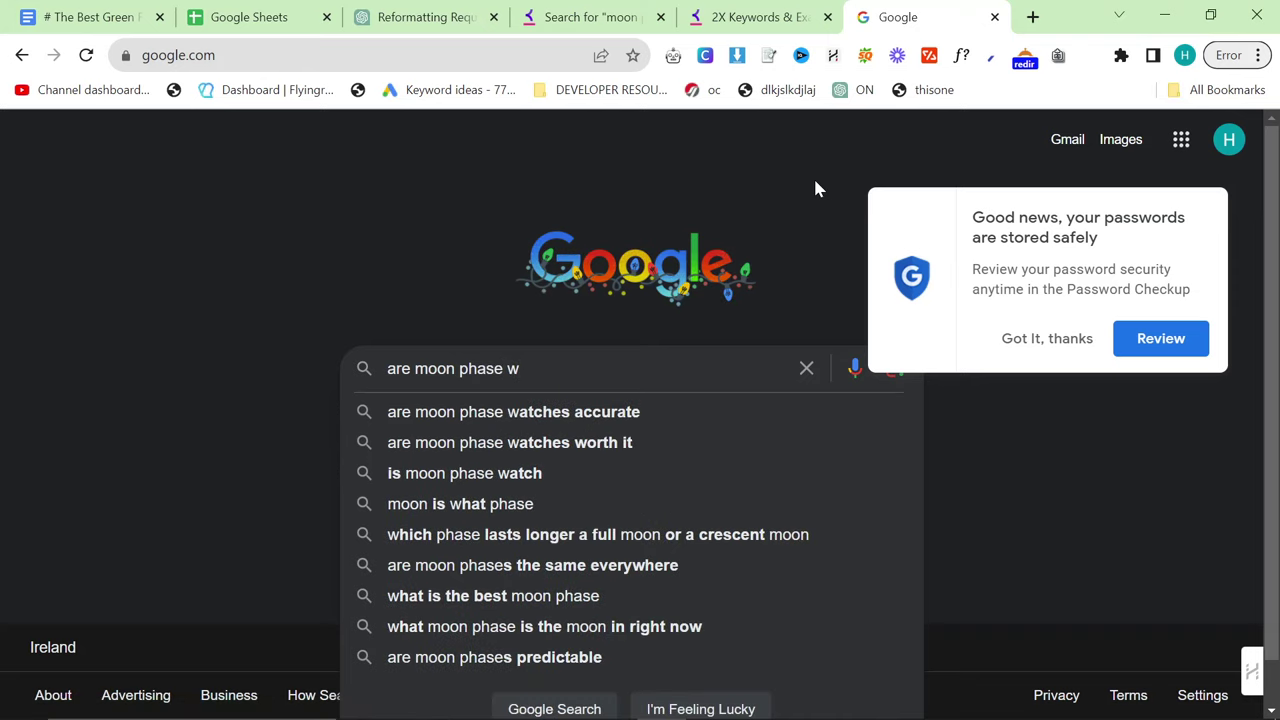
left_click(610, 443)
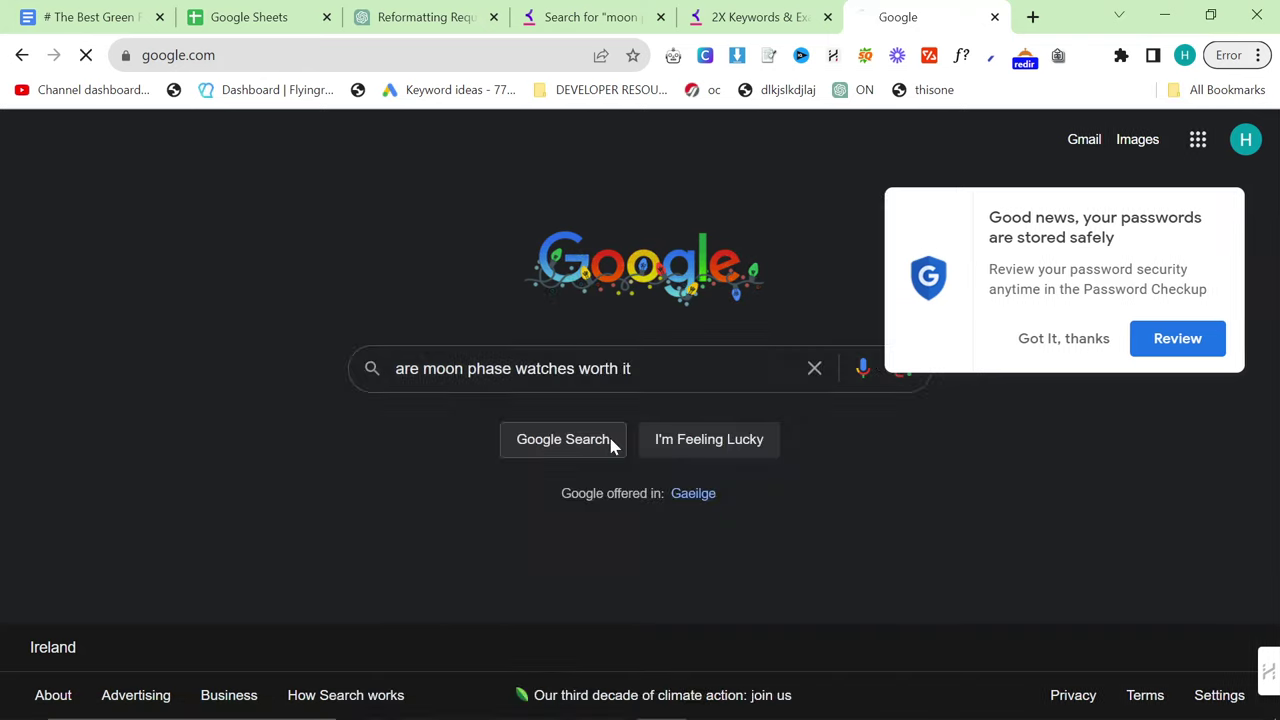
- Examine the featured snippet and surrounding Google results for "are moon phase watches worth it"
scroll(609, 449, "down", 4)
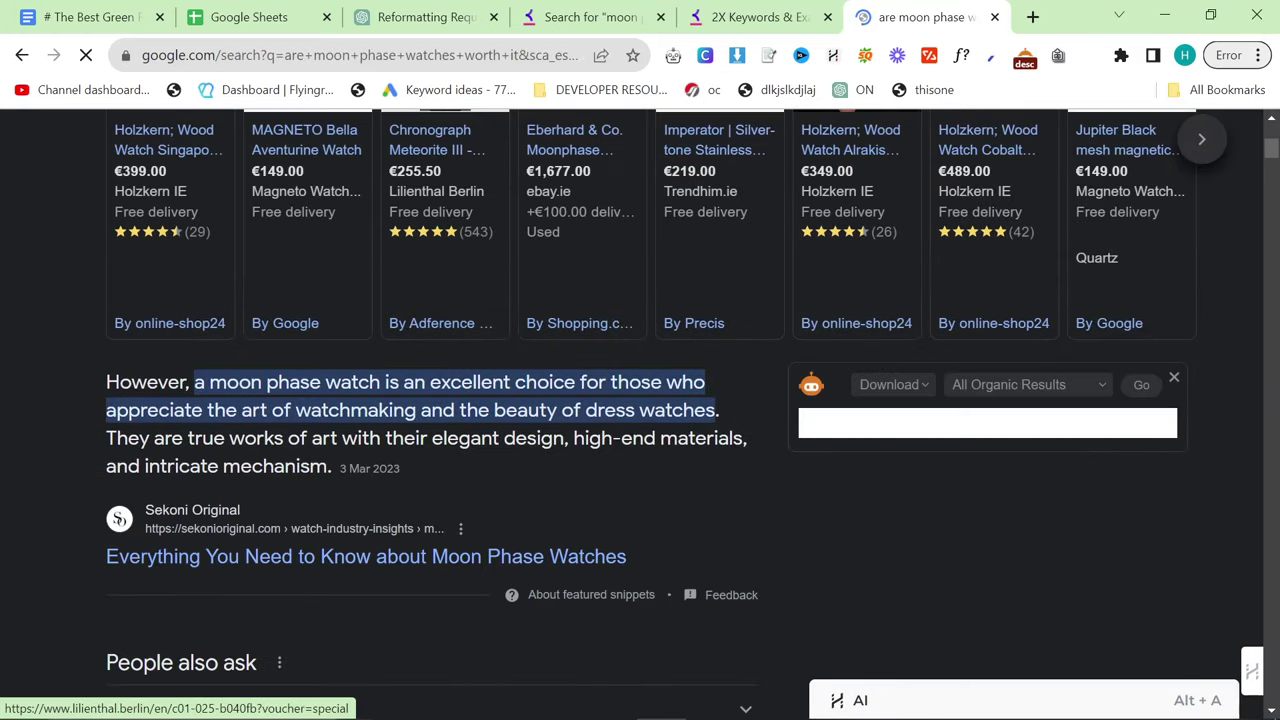
scroll(357, 408, "down", 2)
scroll(397, 408, "up", 3)
mouse_move(398, 410)
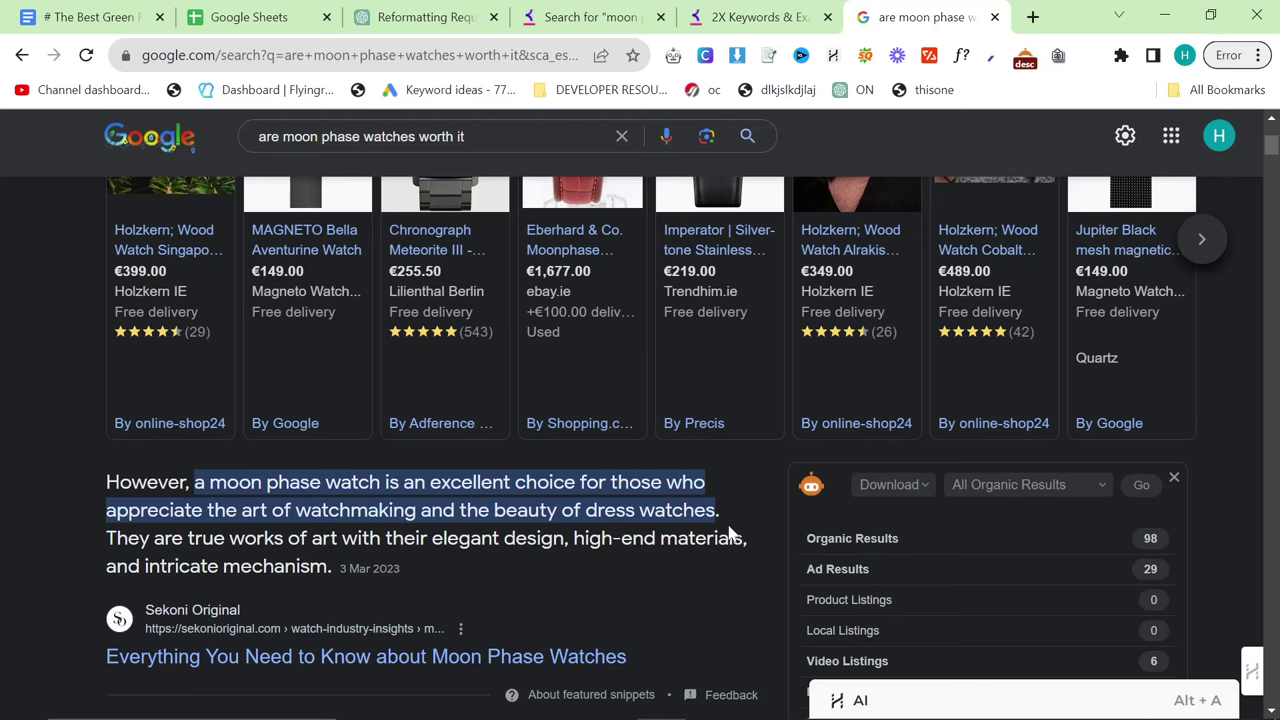
scroll(714, 549, "down", 2)
- Close the Keyword Tool Pro page and highlight the "moon phase watch" question keywords in the search results
left_click(808, 8)
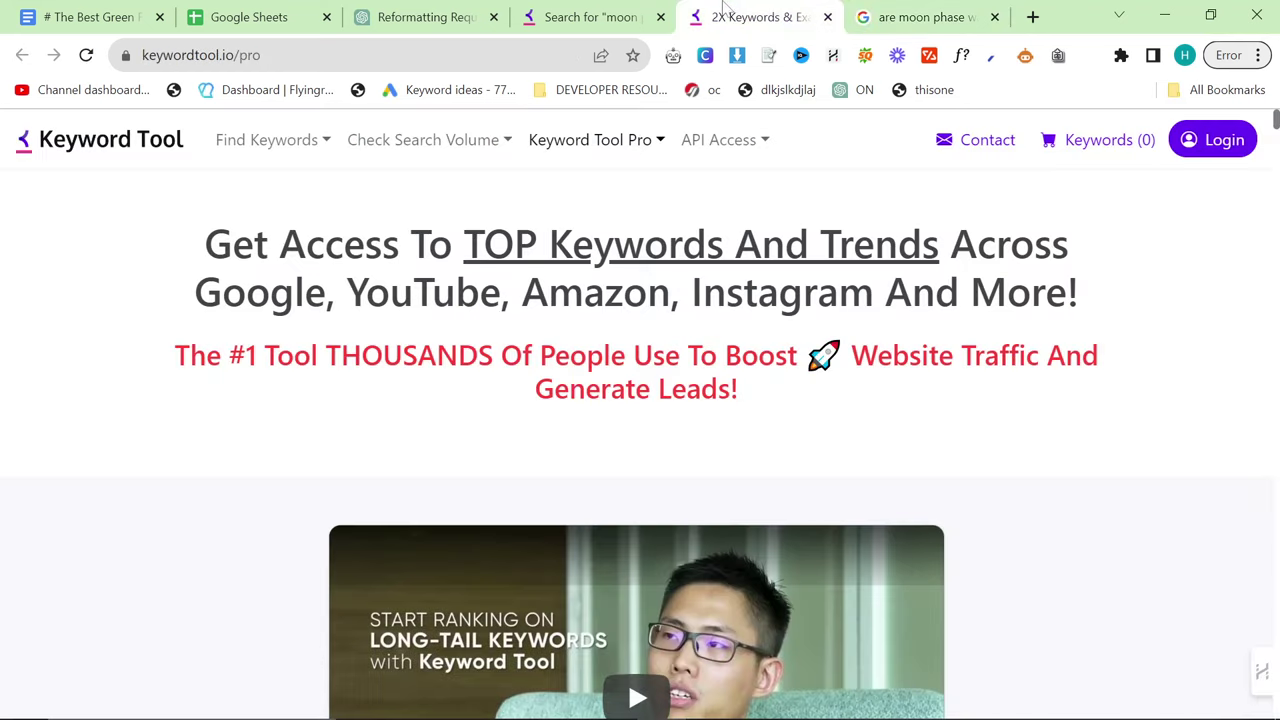
left_click(586, 12)
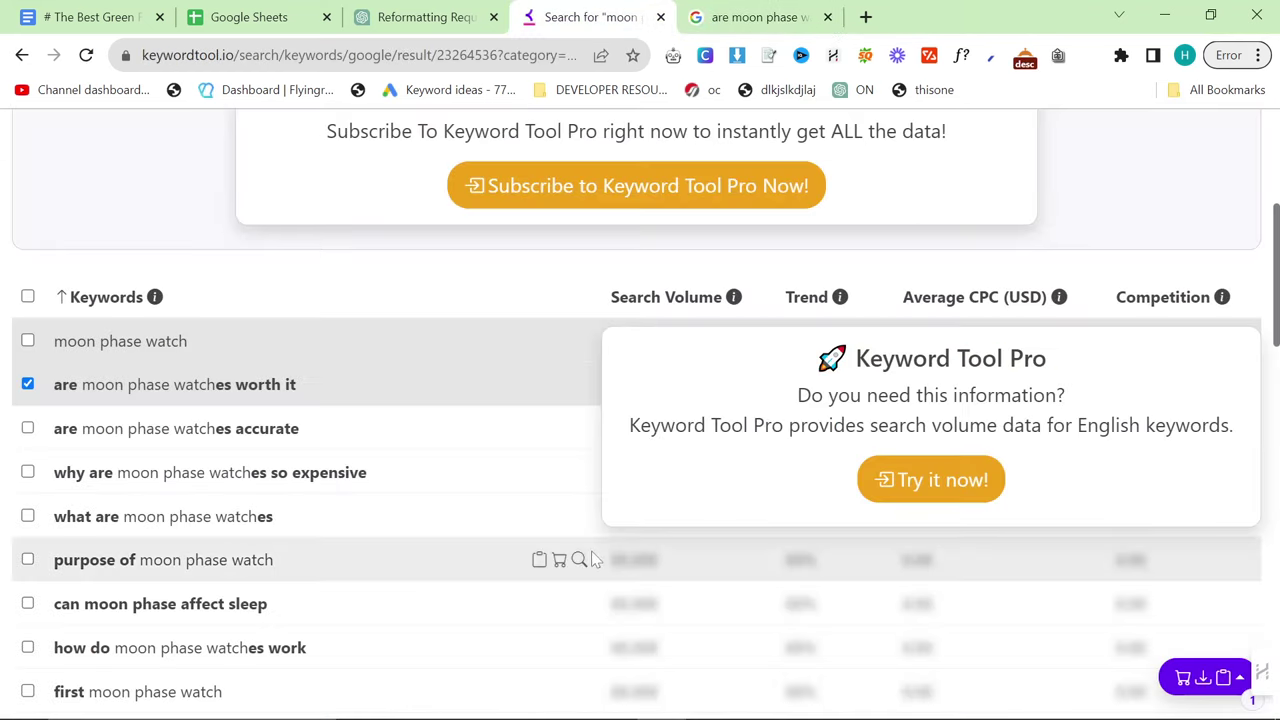
left_click(829, 18)
scroll(555, 562, "up", 1)
scroll(549, 563, "down", 2)
left_click_drag(46, 240, 457, 692)
scroll(457, 692, "up", 7)
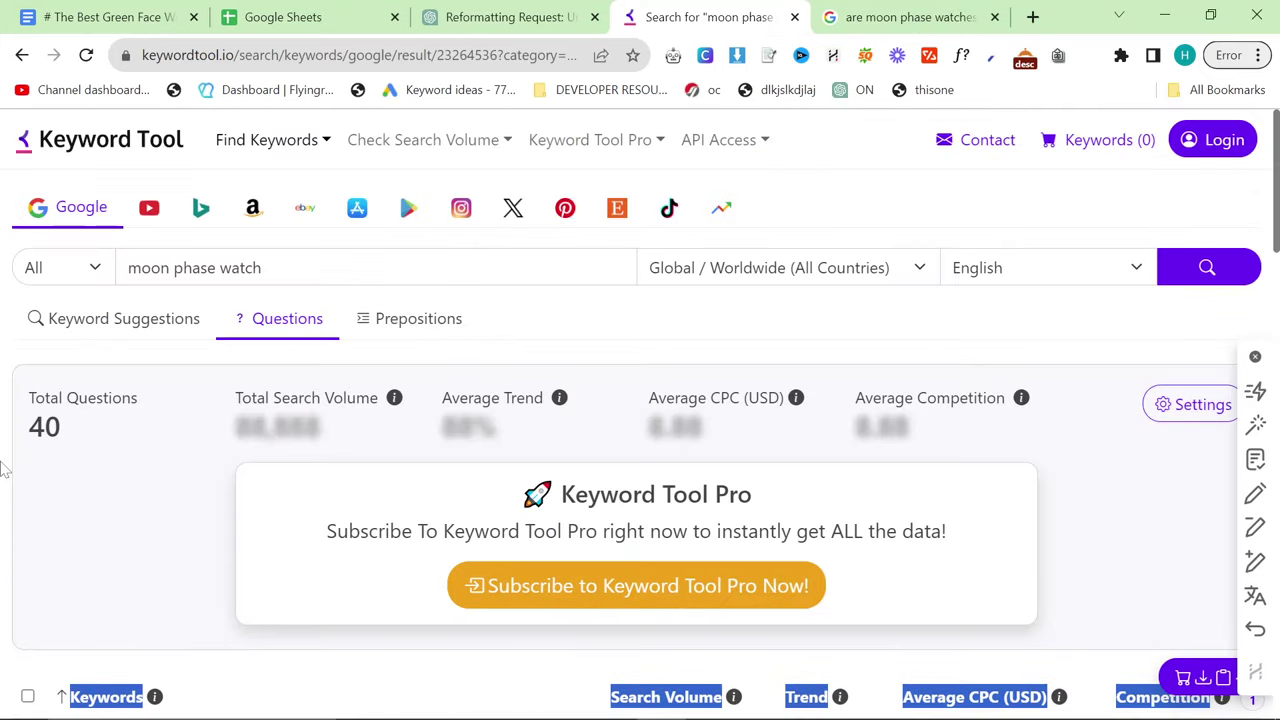
left_click(3, 463)
scroll(686, 609, "down", 2)
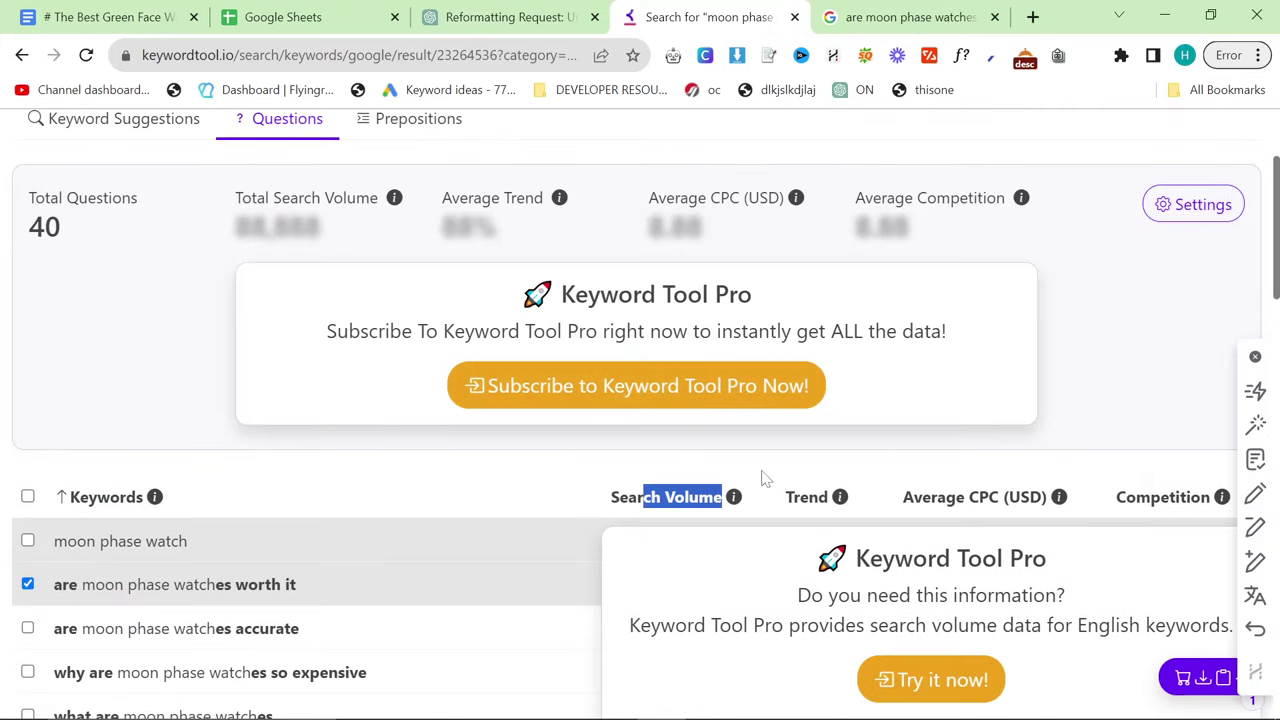
- Switch to the Notepad notes and highlight step 1 about putting the main keyword into keywordtool.io
key("alt+Tab")
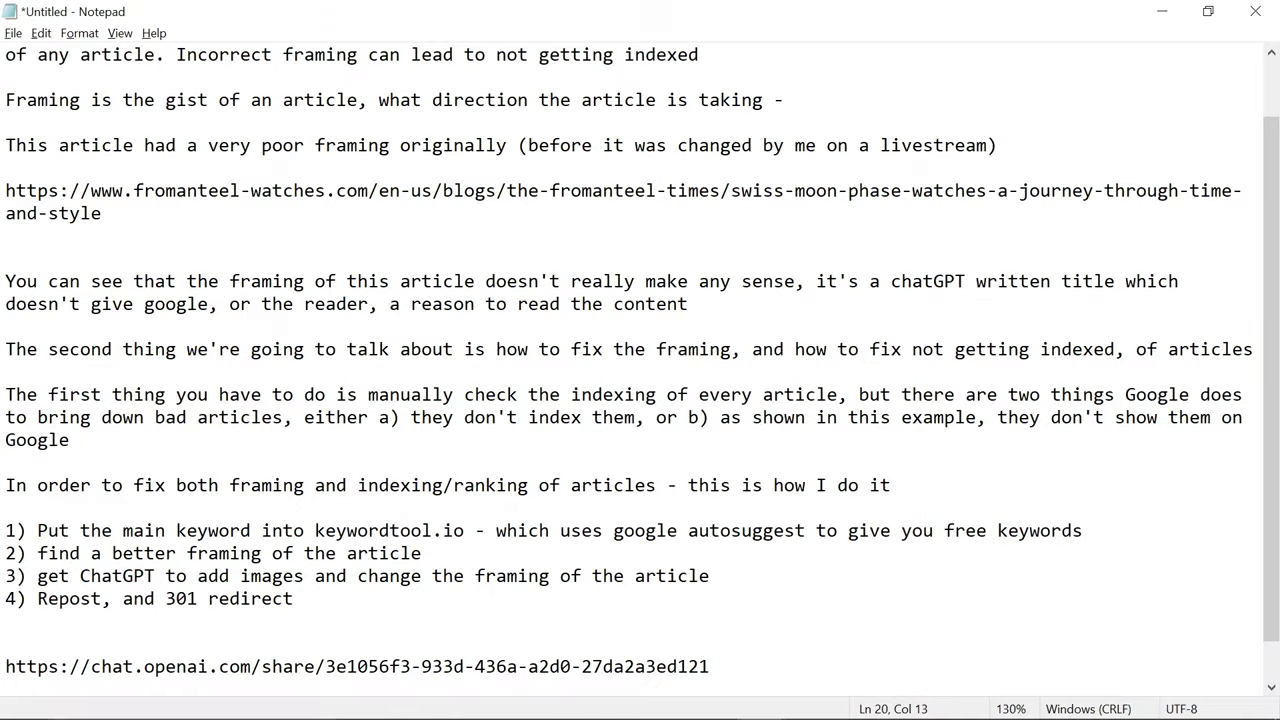
left_click_drag(27, 553, 5, 530)
left_click(176, 530)
- Switch to the ChatGPT reformatting conversation in the browser, enlarge the page to 110%, and hide the chat history sidebar
key("alt+Tab")
left_click(474, 8)
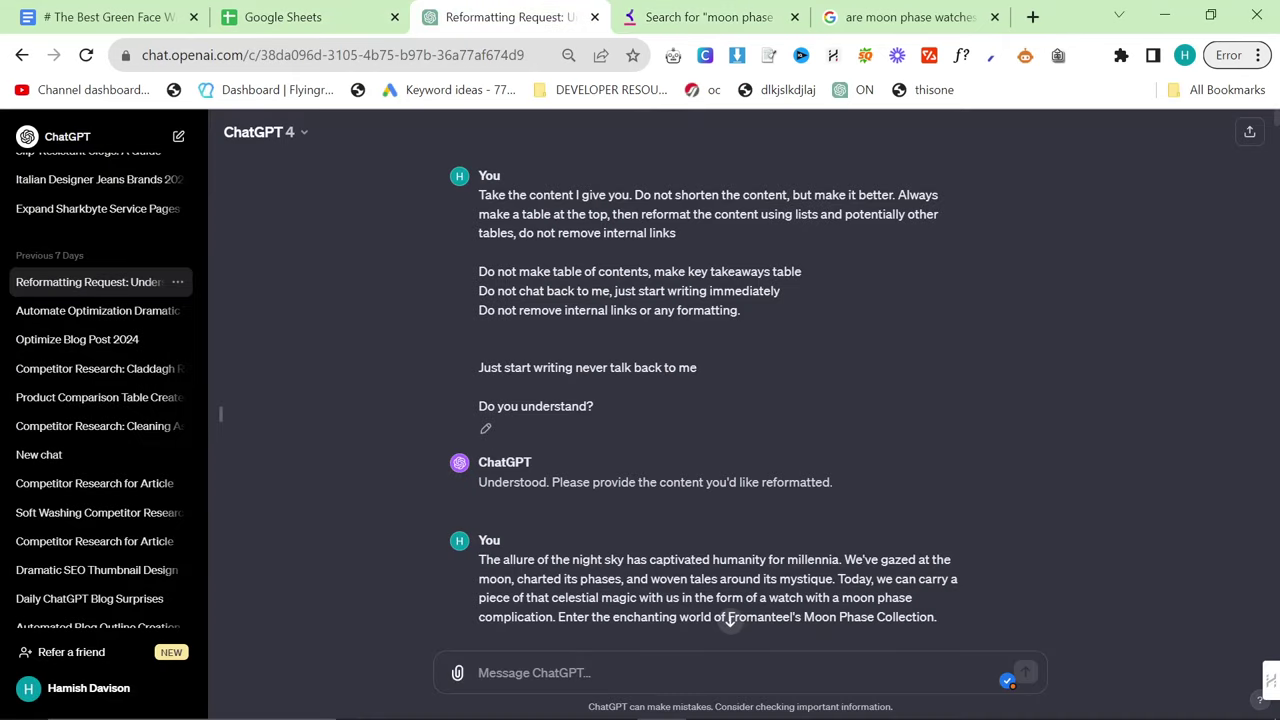
key("ctrl+plus")
key("ctrl+plus")
key("ctrl+plus")
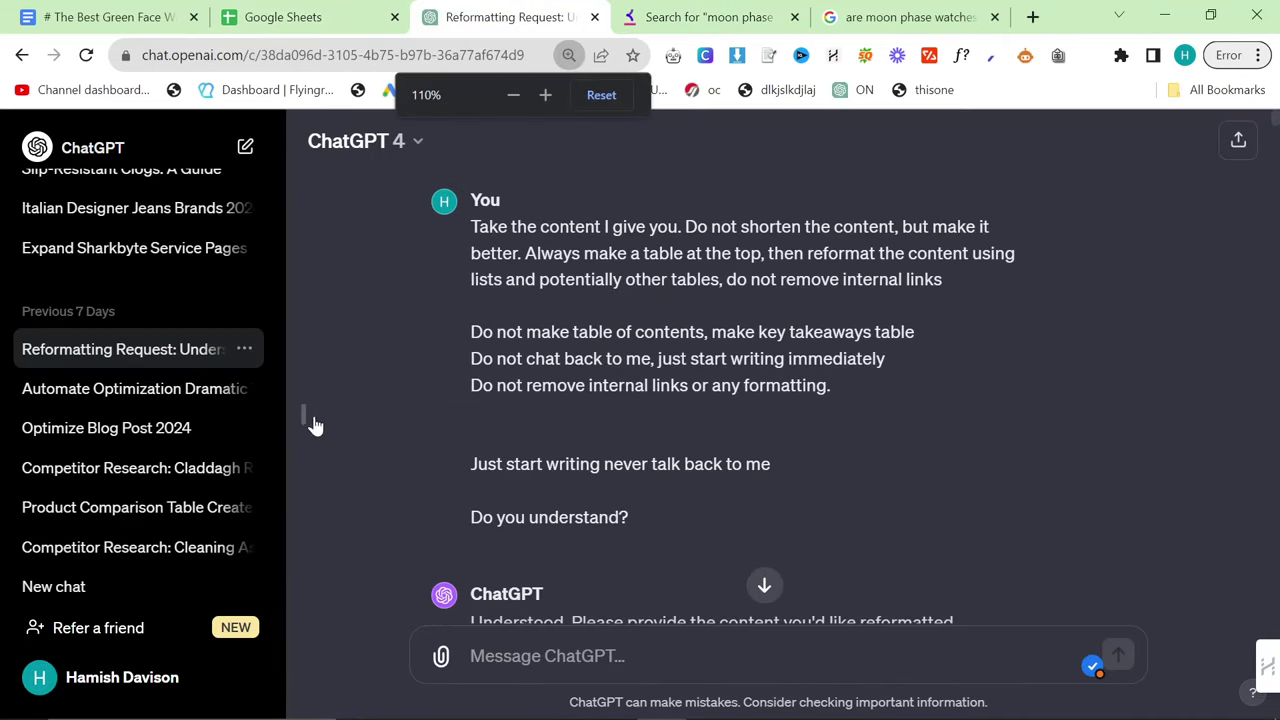
left_click(305, 416)
- Highlight the prompt's opening instructions about improving the content, making a table at the top, and reformatting it
left_click_drag(255, 230, 580, 255)
left_click(633, 290)
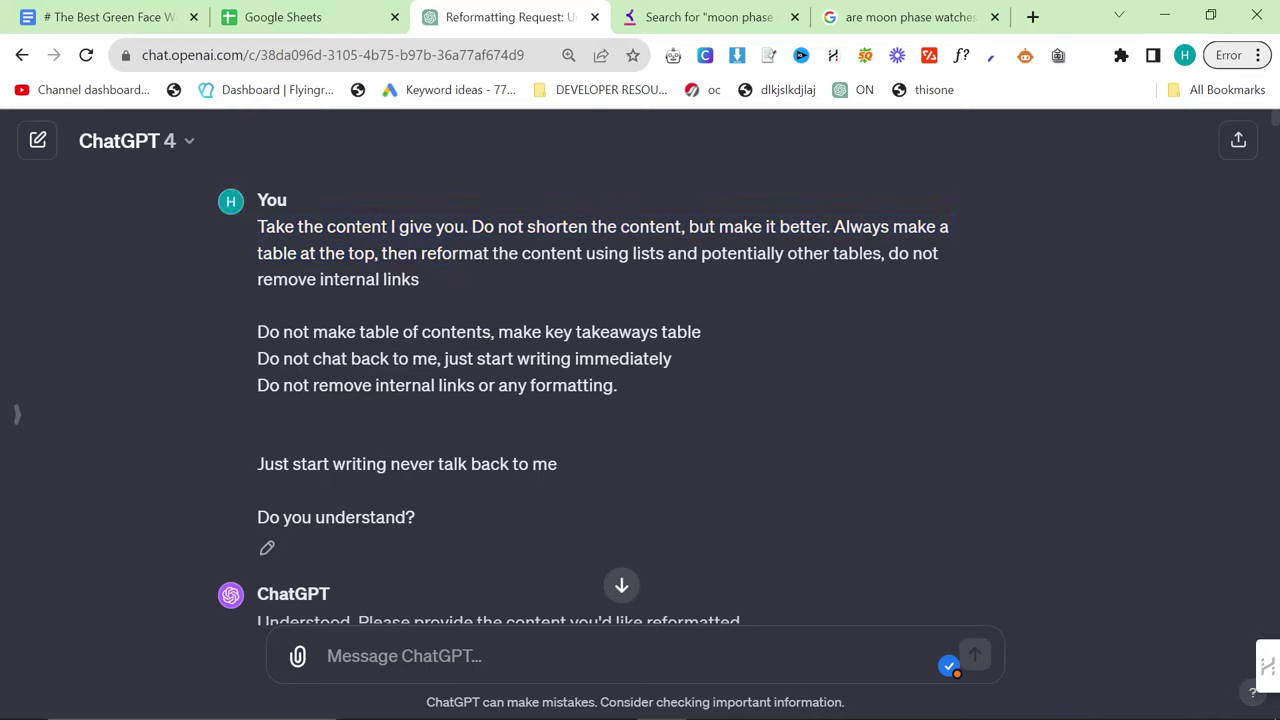
left_click_drag(382, 253, 490, 253)
left_click(652, 303)
- Review the ChatGPT conversation from the pasted moon phase article through to the chronograph article's Key Takeaways table
scroll(938, 365, "down", 20)
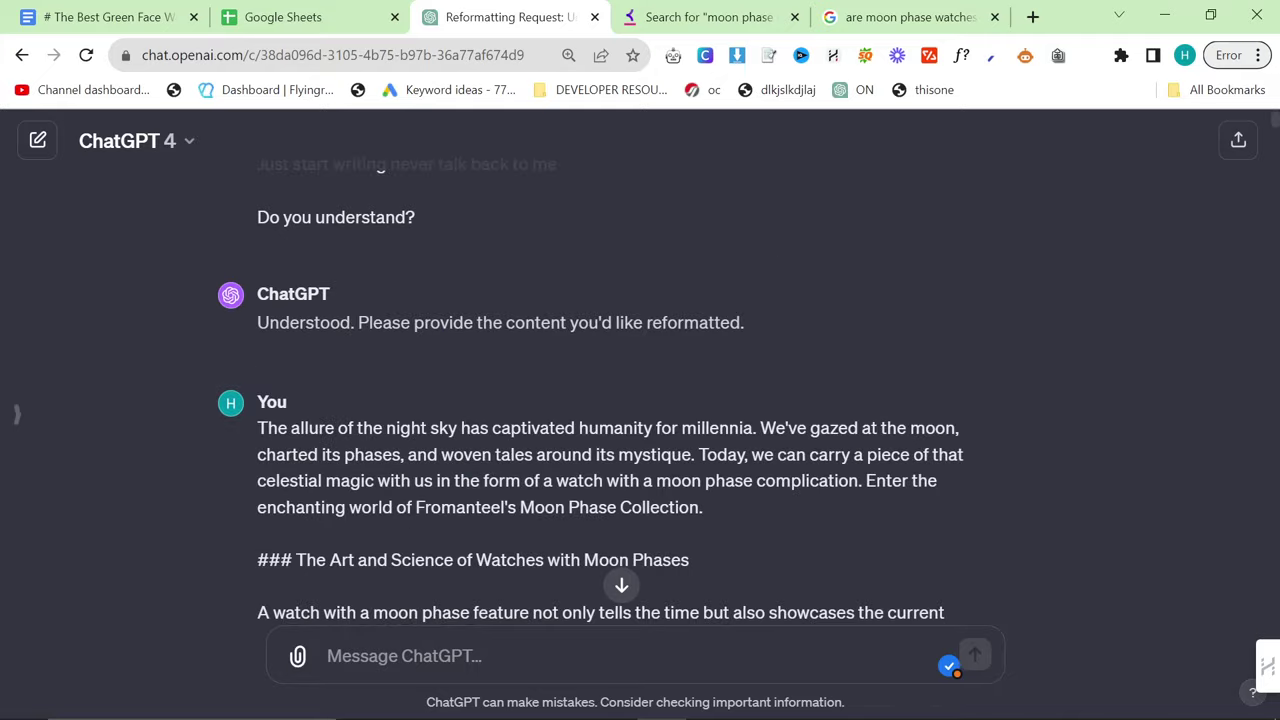
scroll(870, 382, "down", 20)
scroll(870, 383, "down", 20)
scroll(871, 370, "up", 6)
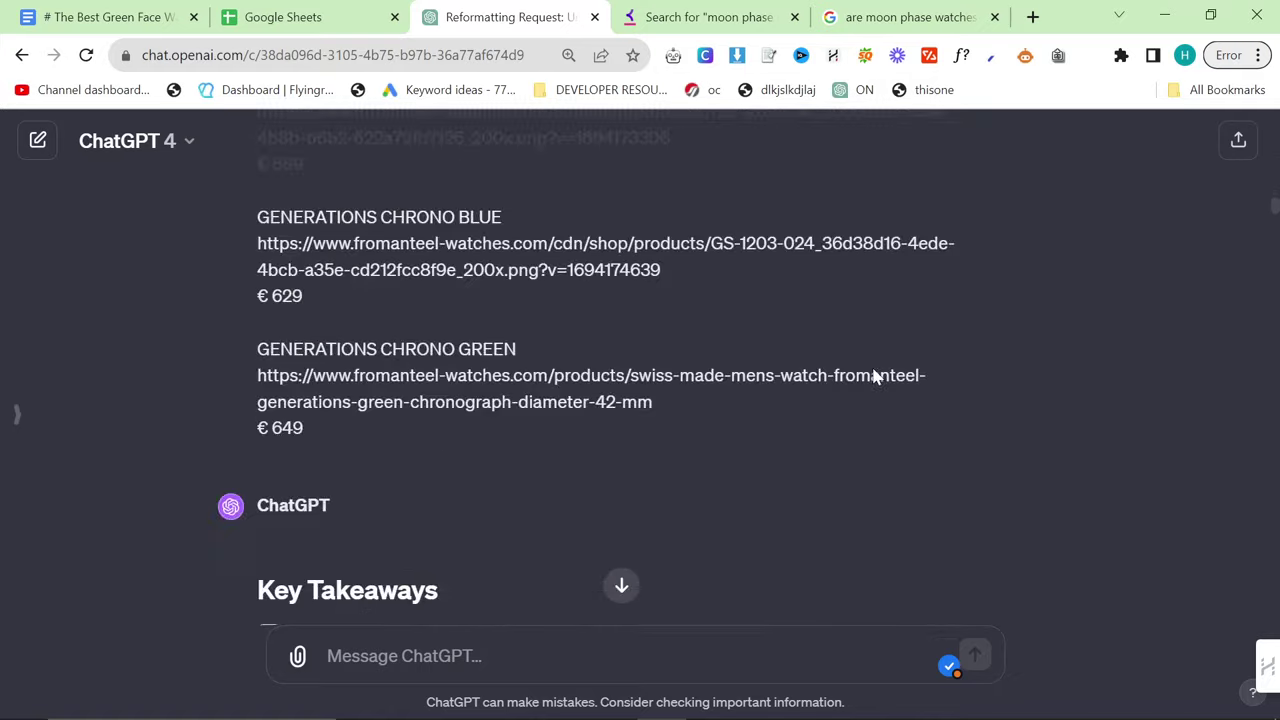
scroll(480, 114, "down", 3)
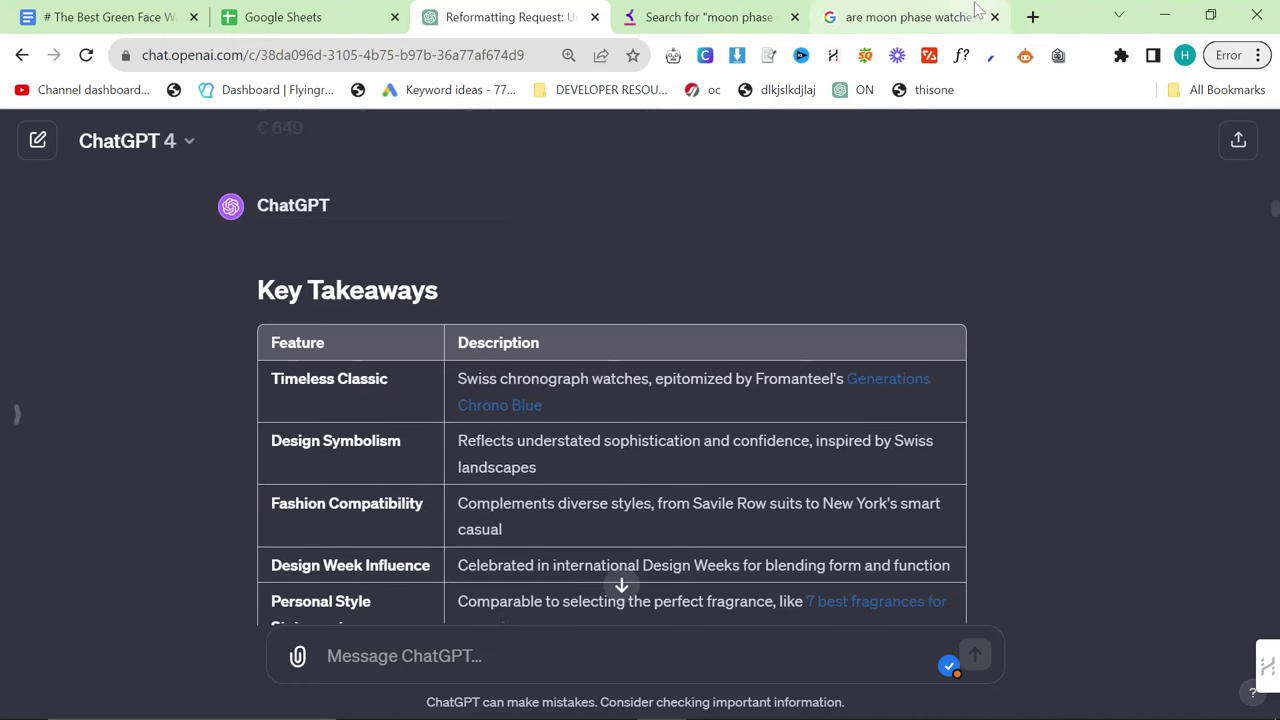
- Open the 2men.it homepage in a new tab
left_click(1033, 17)
type("2mm")
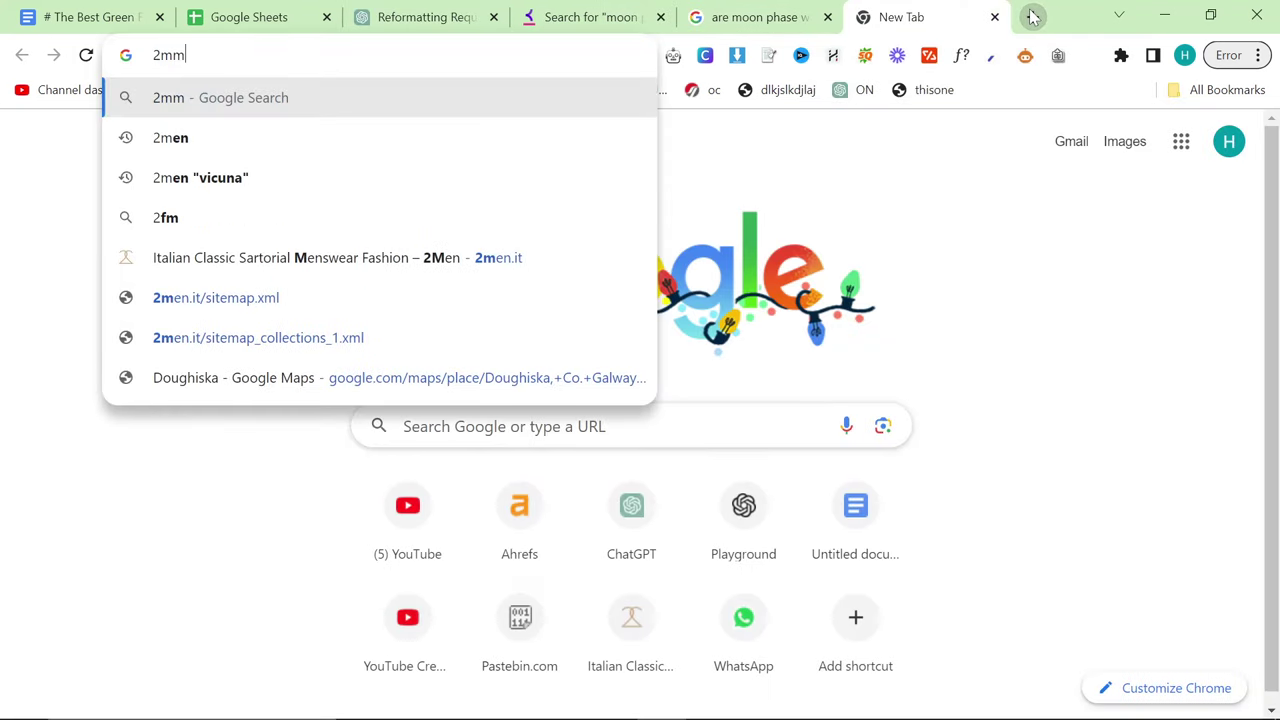
key("BackSpace")
key("Return")
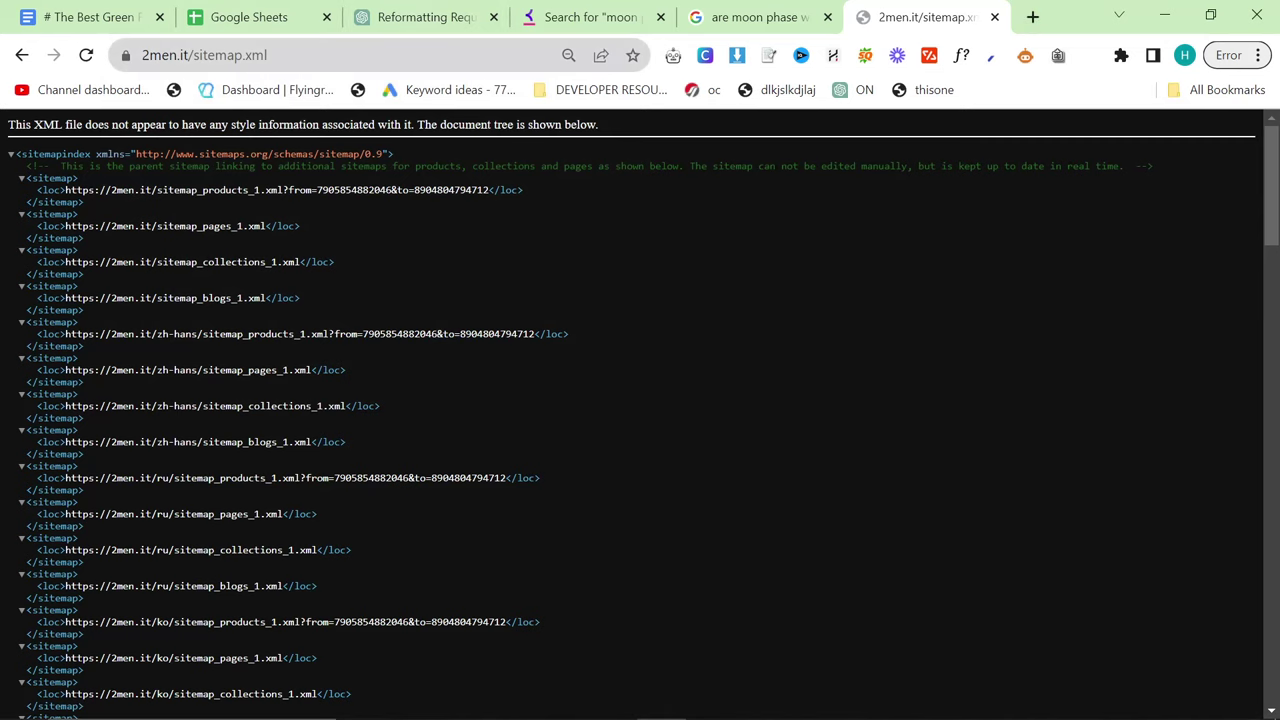
left_click_drag(195, 55, 705, 56)
key("BackSpace")
key("BackSpace")
key("Return")
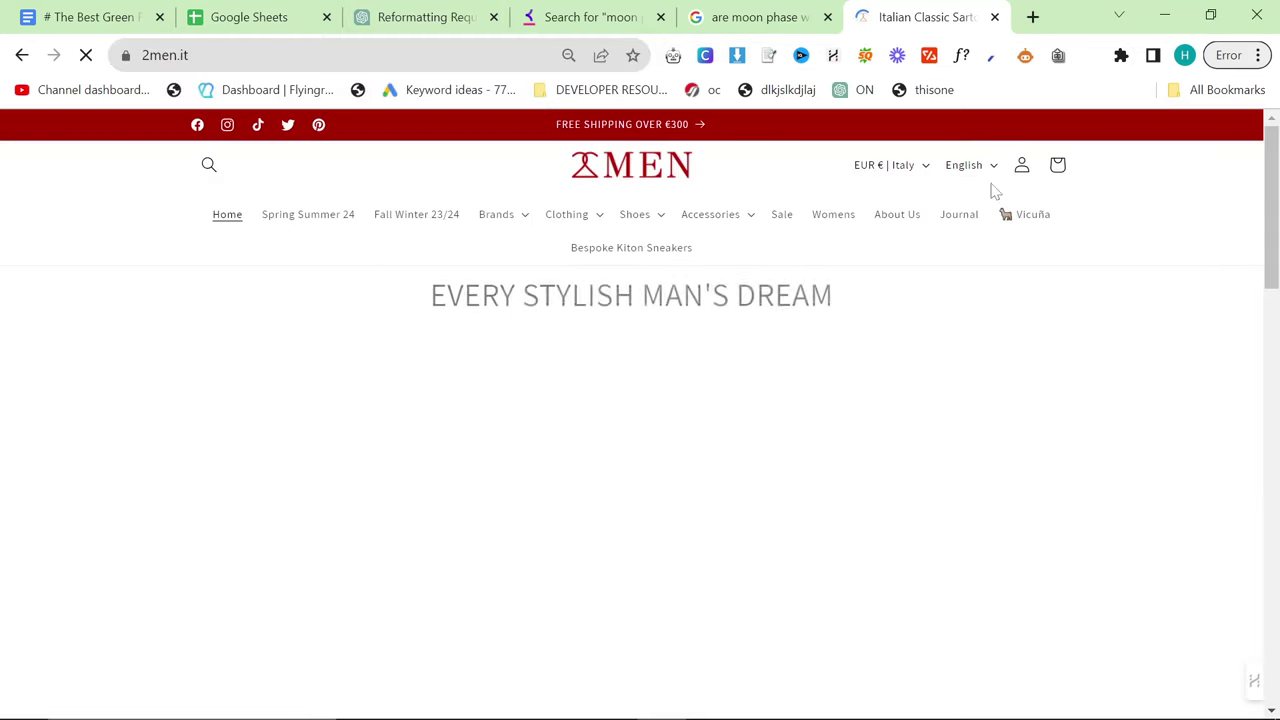
- Open the "Dressing Style for Men" article from the homepage's journal section and copy its full text, from title to conclusion
scroll(697, 489, "down", 10)
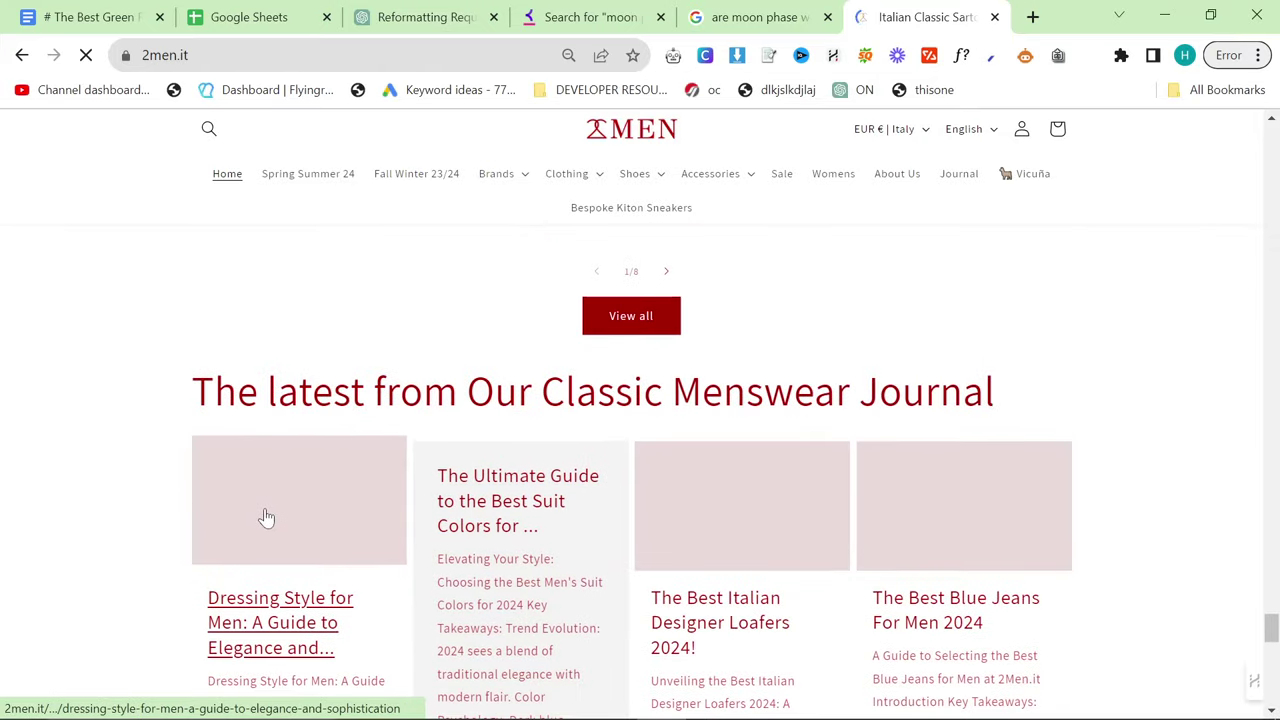
left_click(405, 483)
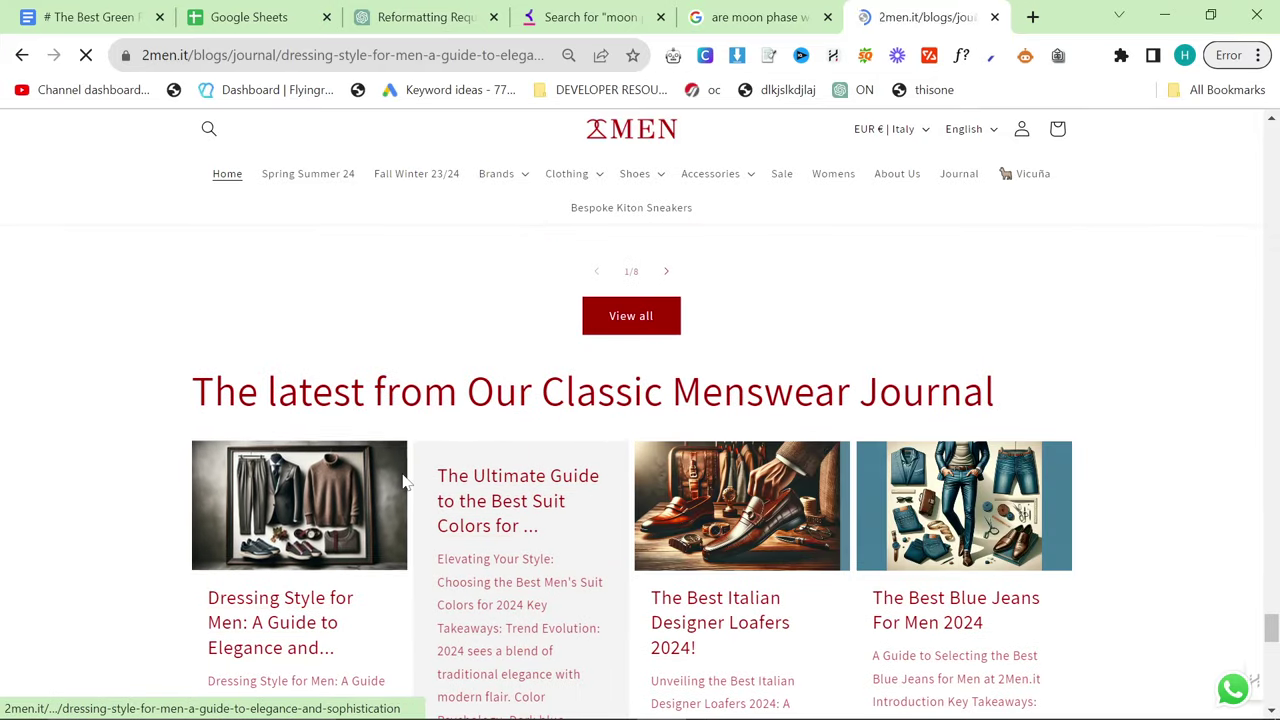
scroll(310, 443, "down", 5)
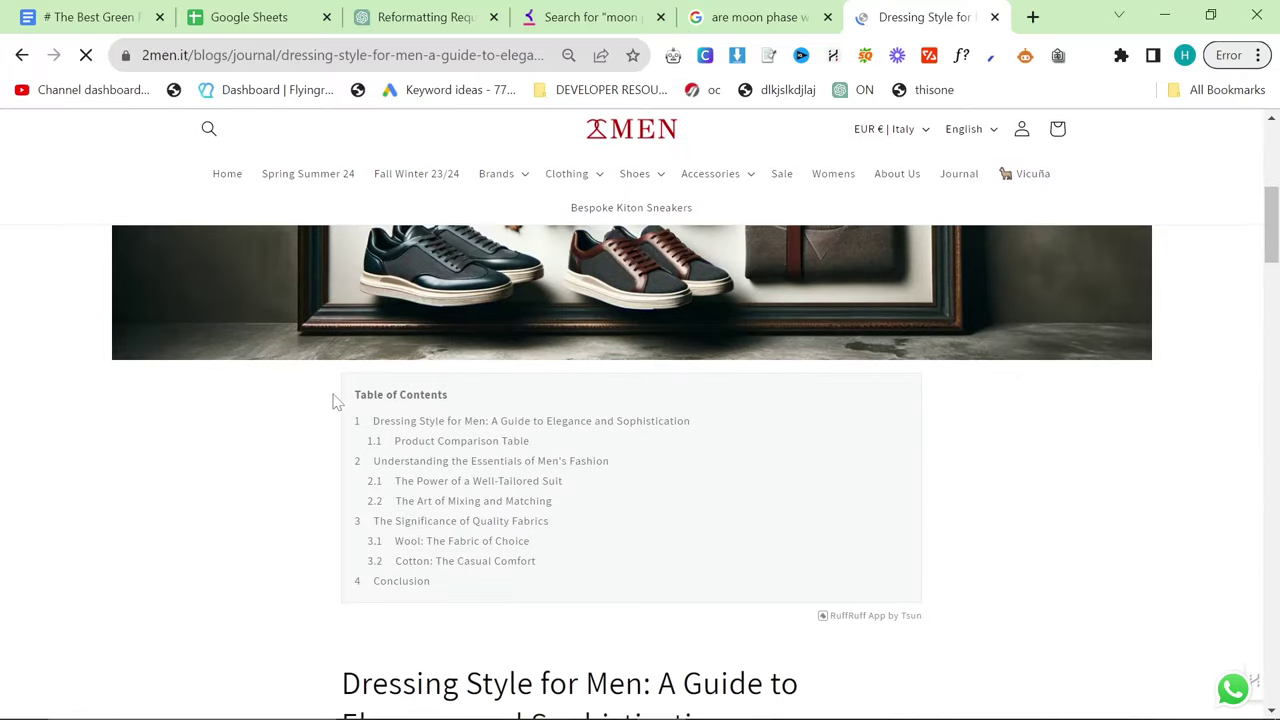
scroll(337, 400, "down", 4)
left_click_drag(320, 289, 912, 522)
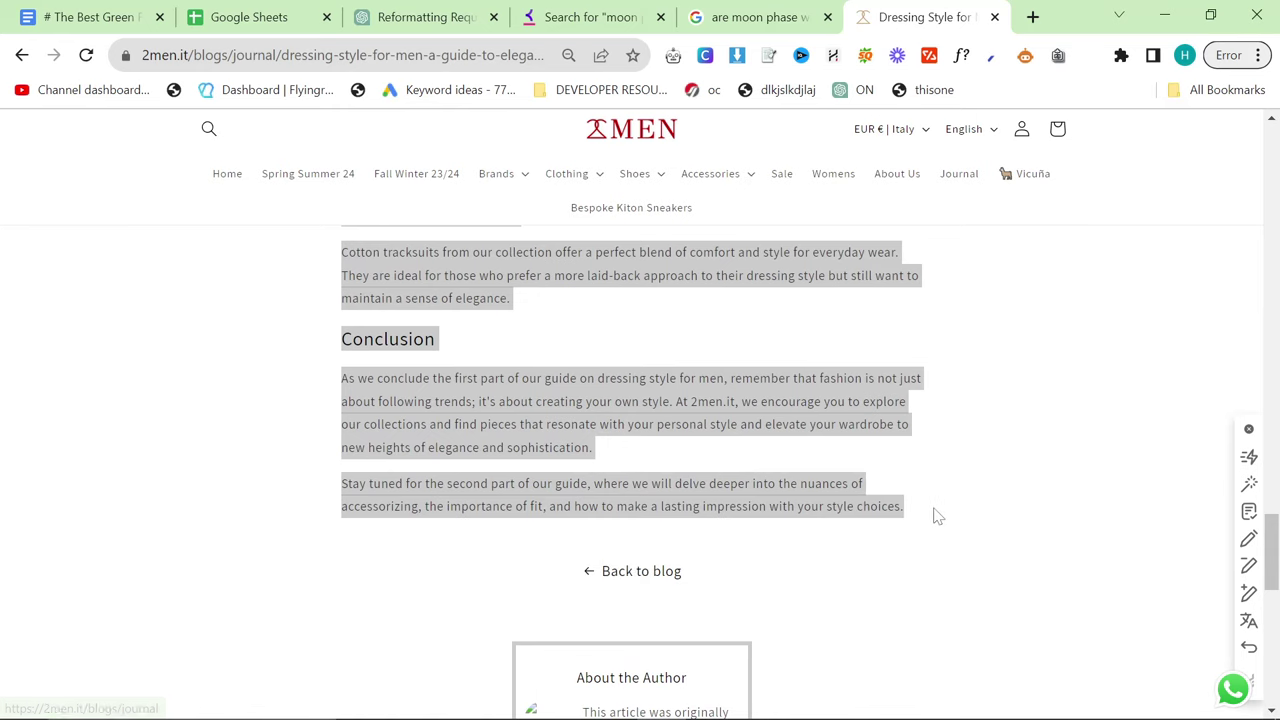
- Search for "pastetomarkdown" in a new tab, open the Paste to Markdown converter, and paste the copied article to convert it
left_click(1032, 17)
type("pasteto")
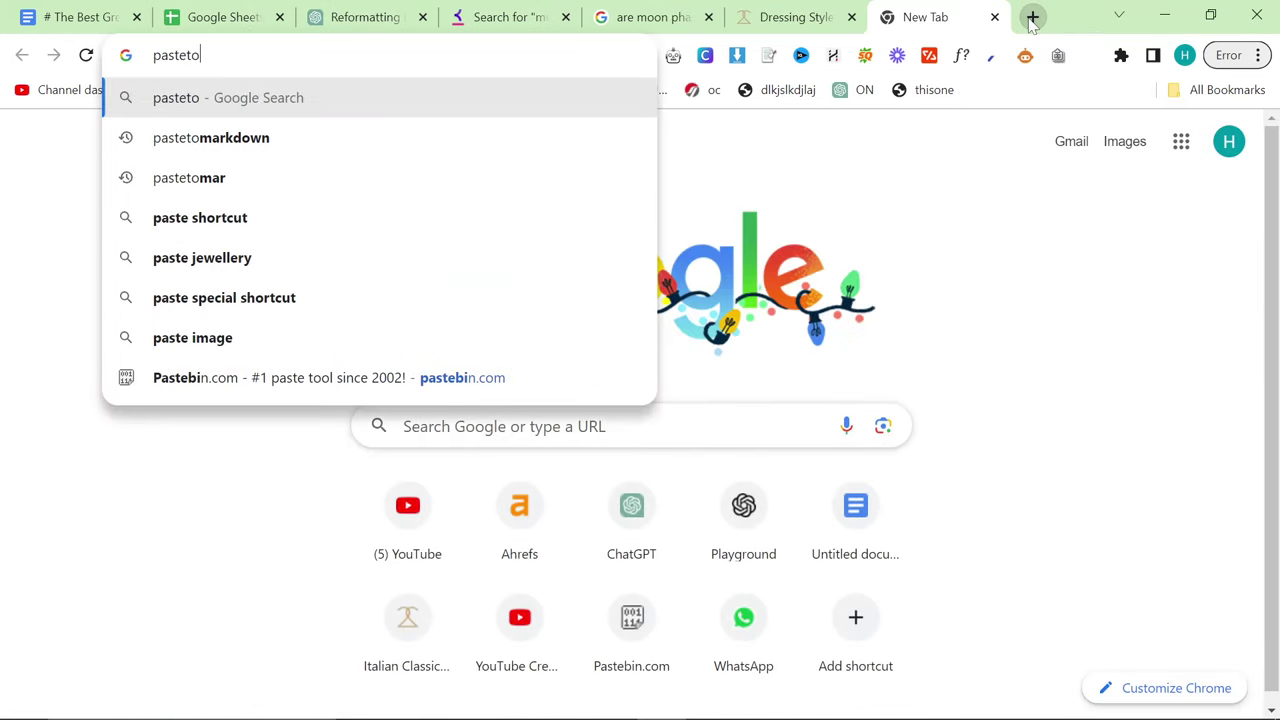
type("markdown")
key("Return")
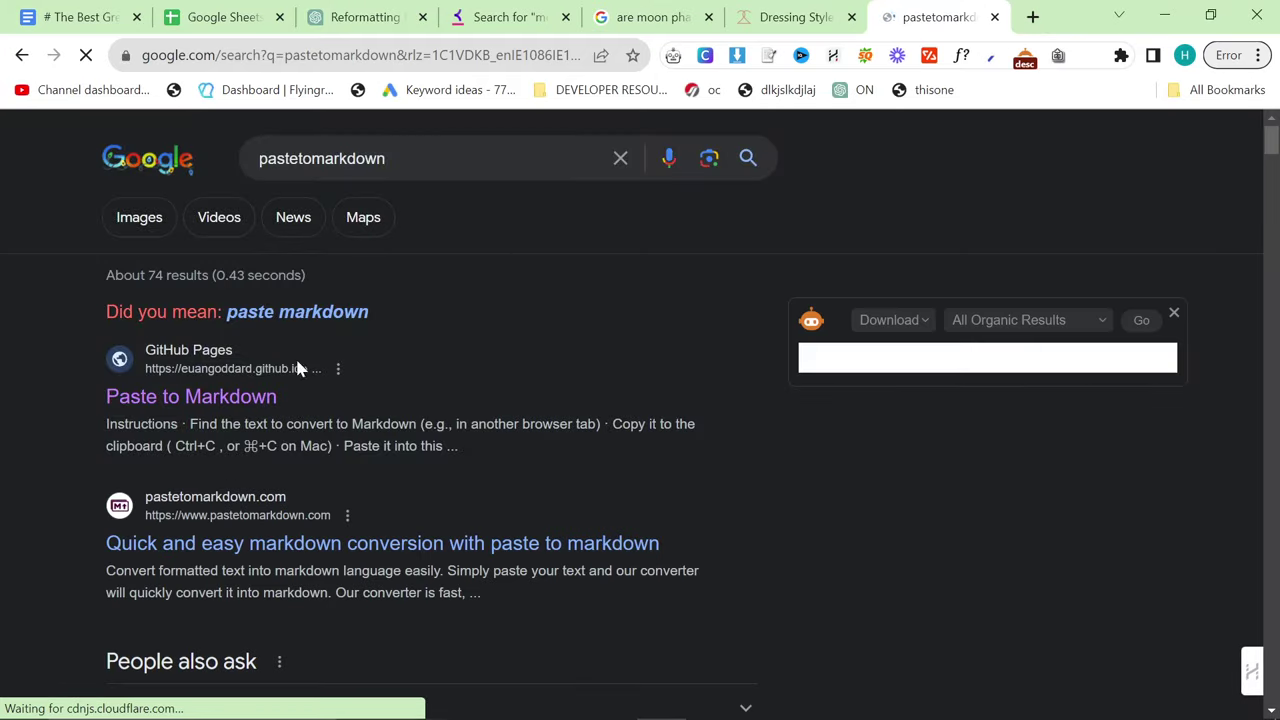
left_click(257, 398)
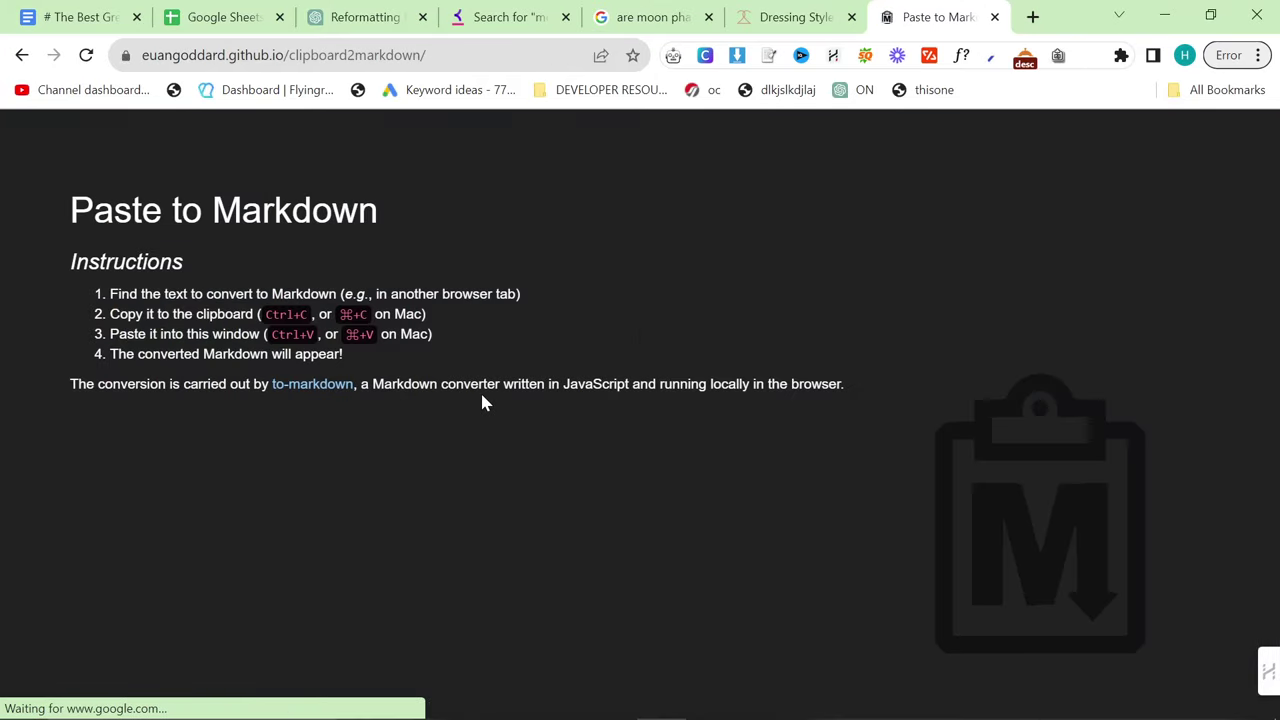
key("ctrl+v")
left_click(591, 472)
- Delete the publication date and "Share" lines near the start of the converted Markdown
scroll(591, 472, "up", 5)
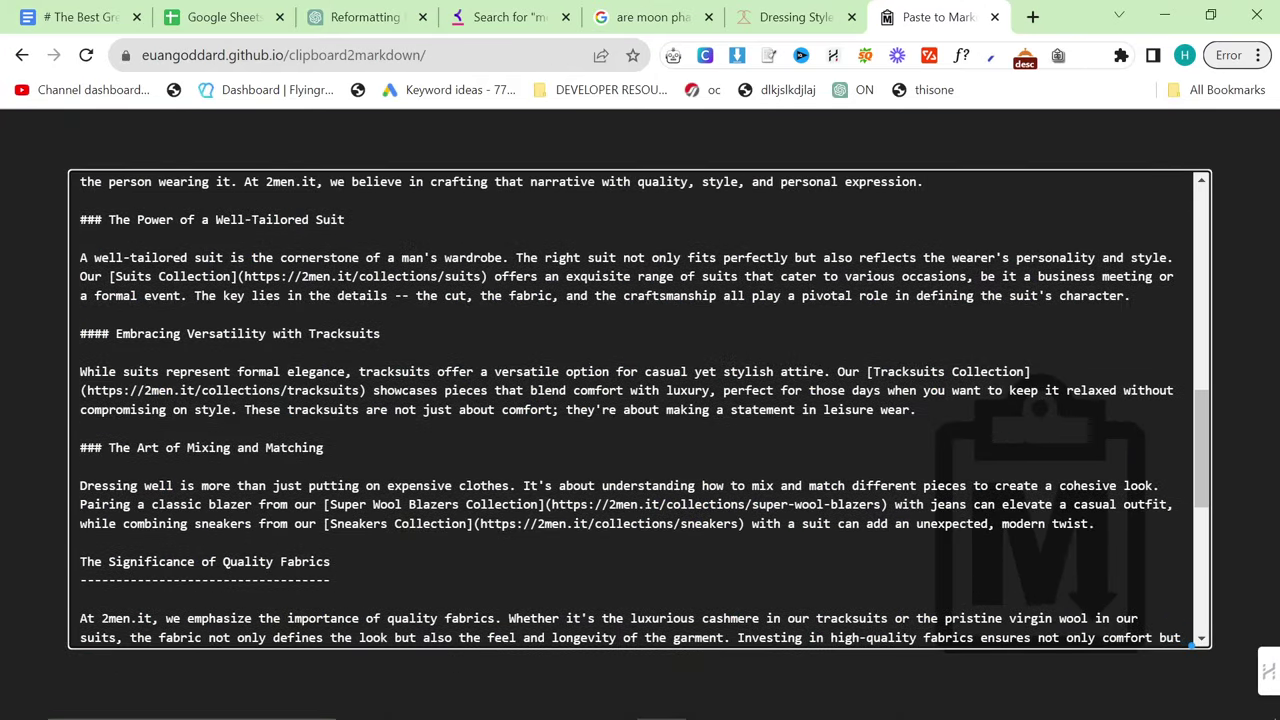
scroll(640, 410, "up", 2)
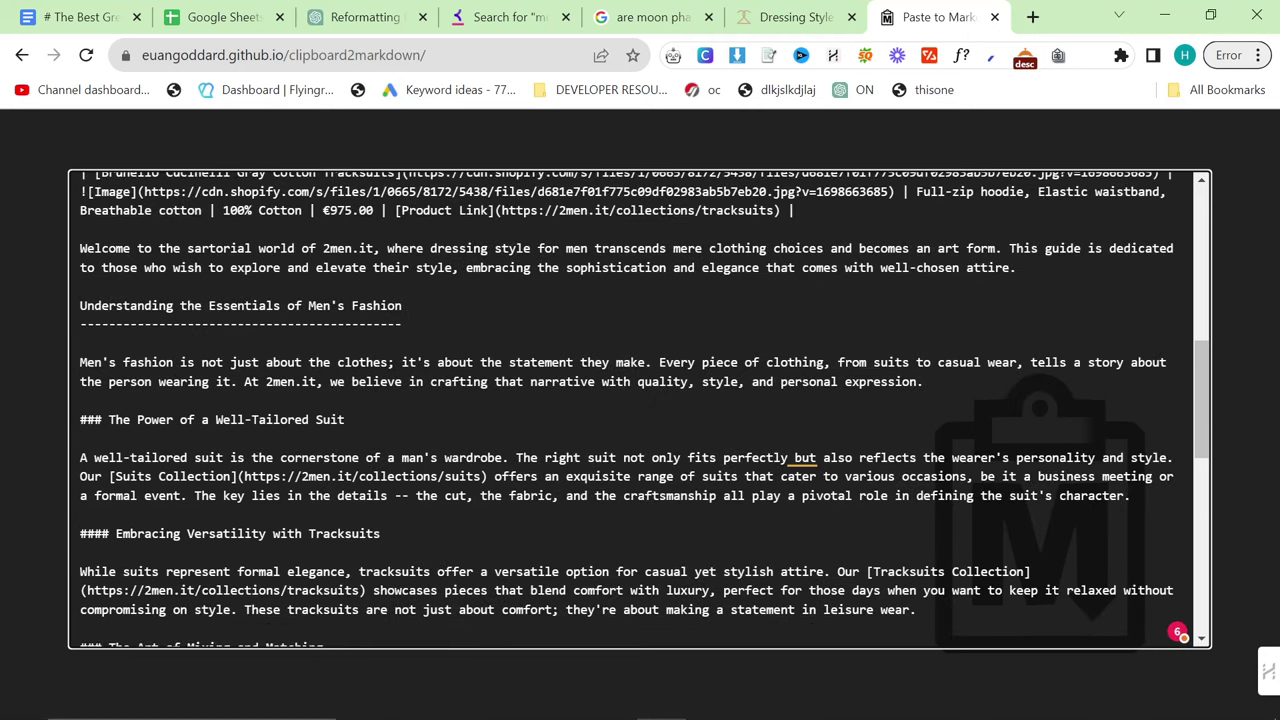
scroll(640, 410, "up", 6)
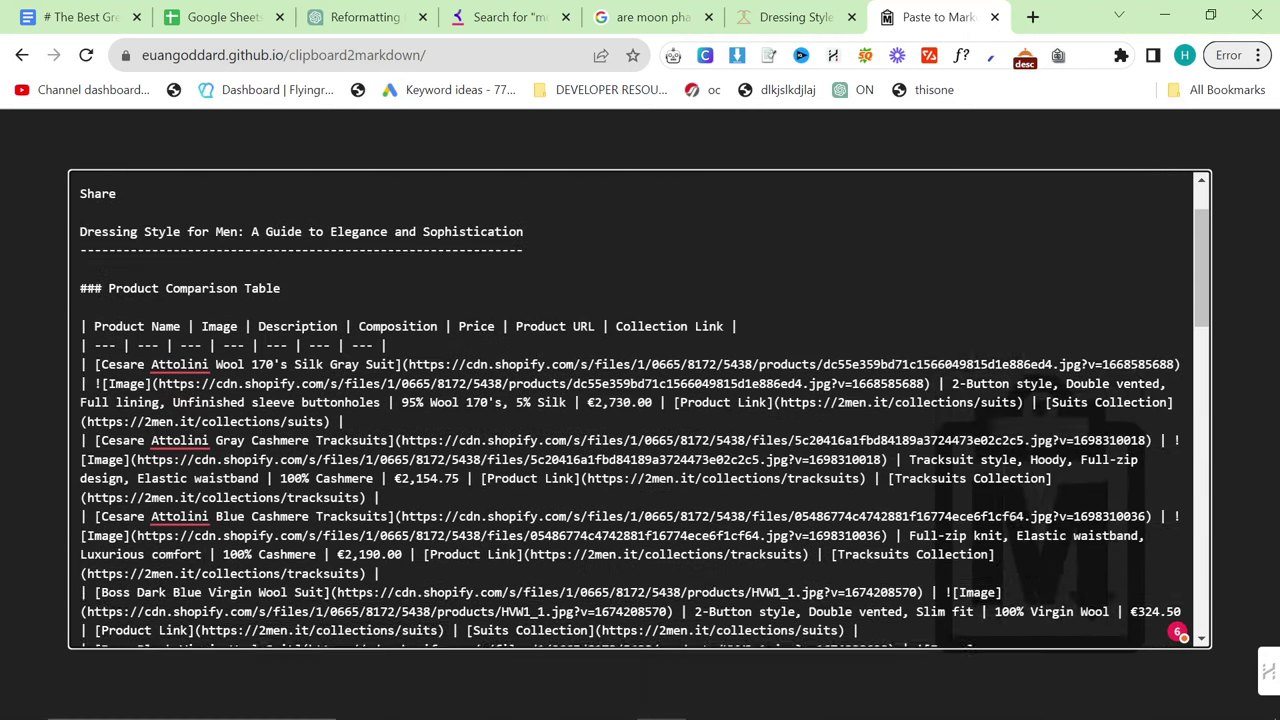
scroll(640, 410, "up", 1)
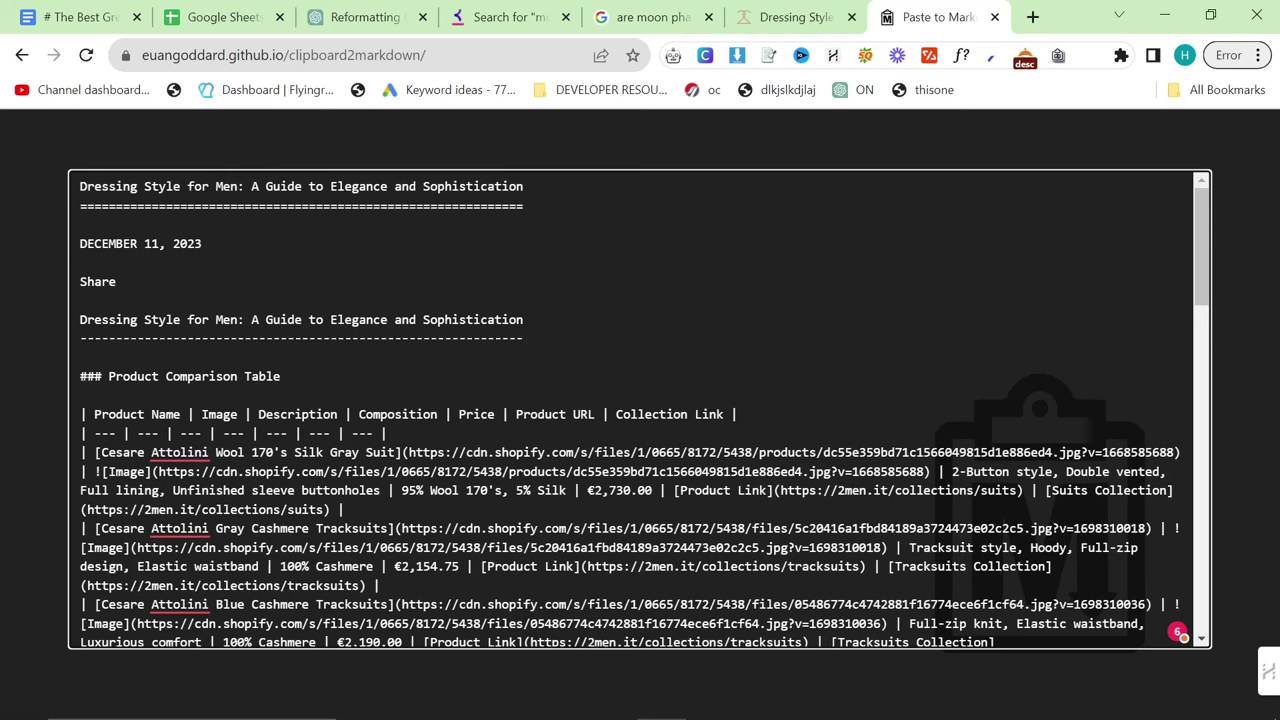
left_click_drag(118, 284, 18, 255)
key("BackSpace")
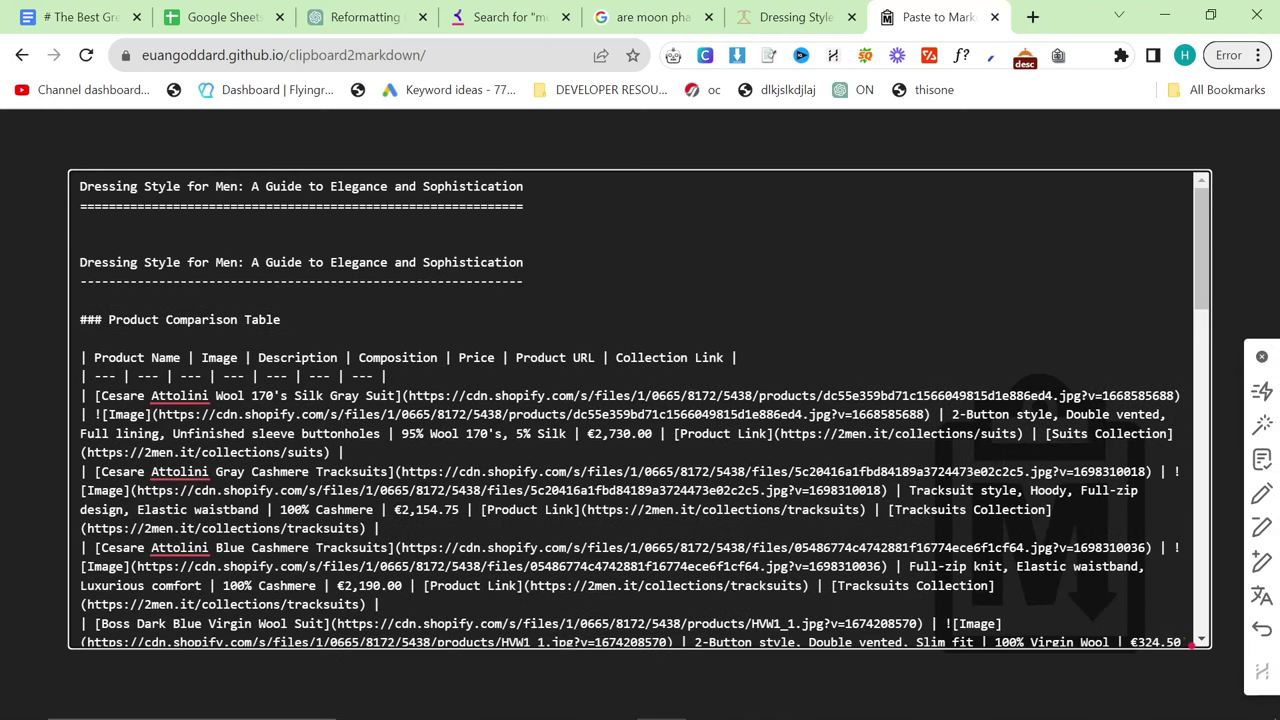
- Highlight the duplicated article title headings and review the Markdown down to the section on quality fabrics
left_click_drag(79, 186, 523, 281)
left_click(523, 281)
scroll(523, 281, "down", 7)
scroll(640, 410, "down", 2)
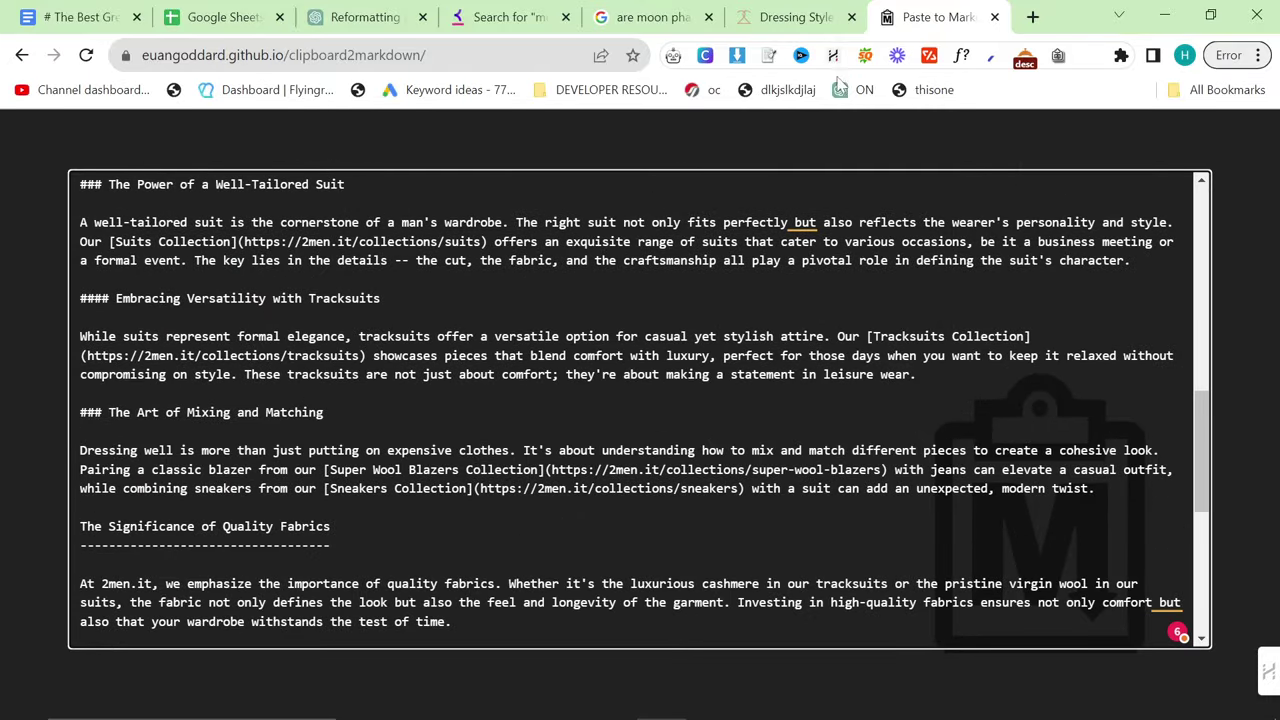
- Switch to the ChatGPT reformatting chat and review the rewritten article's "Best Swiss Chronograph Watches of 2024" list with its product images
left_click(790, 17)
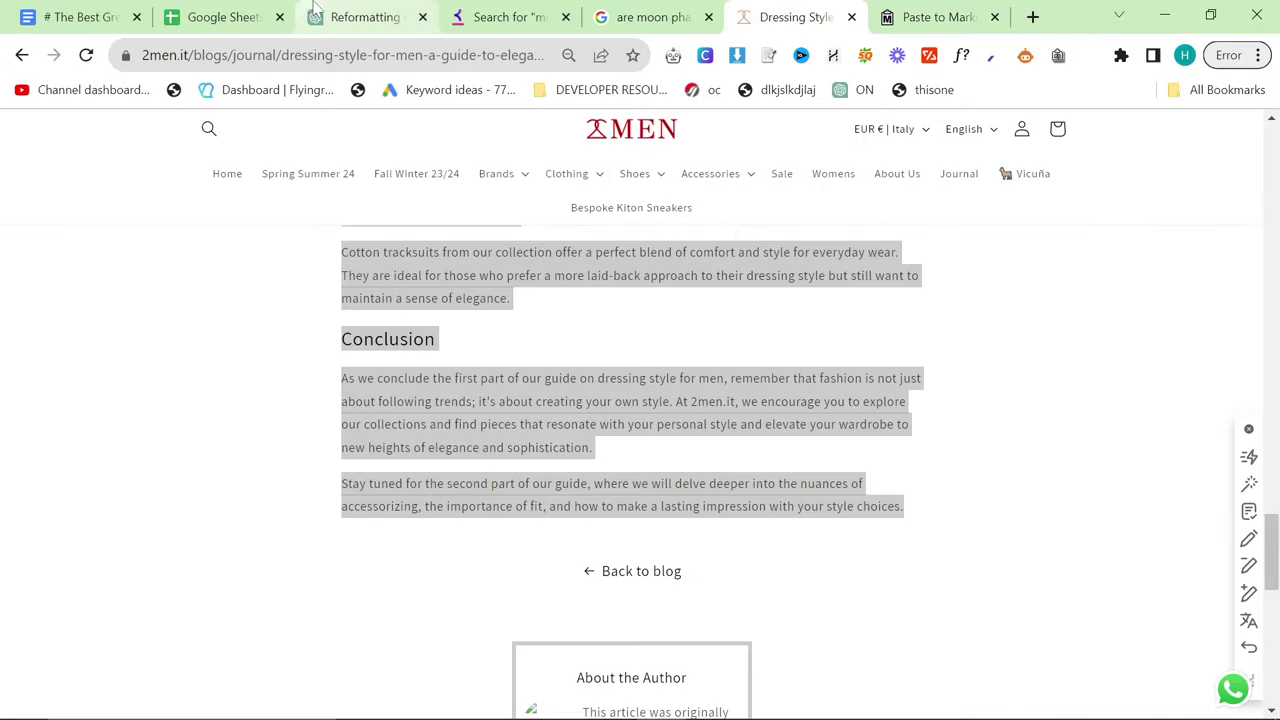
left_click(340, 17)
scroll(549, 420, "down", 2)
scroll(536, 450, "down", 6)
scroll(536, 450, "up", 3)
scroll(536, 455, "down", 2)
scroll(537, 455, "up", 5)
scroll(537, 449, "down", 3)
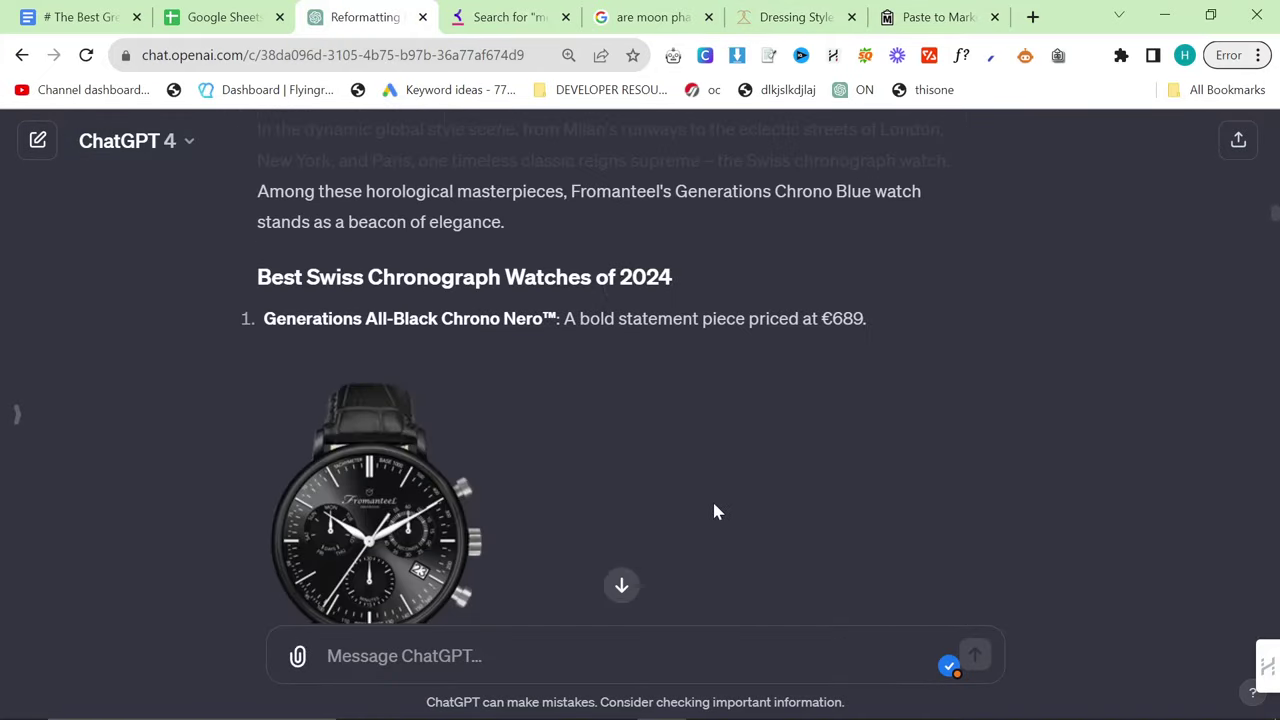
scroll(663, 428, "down", 6)
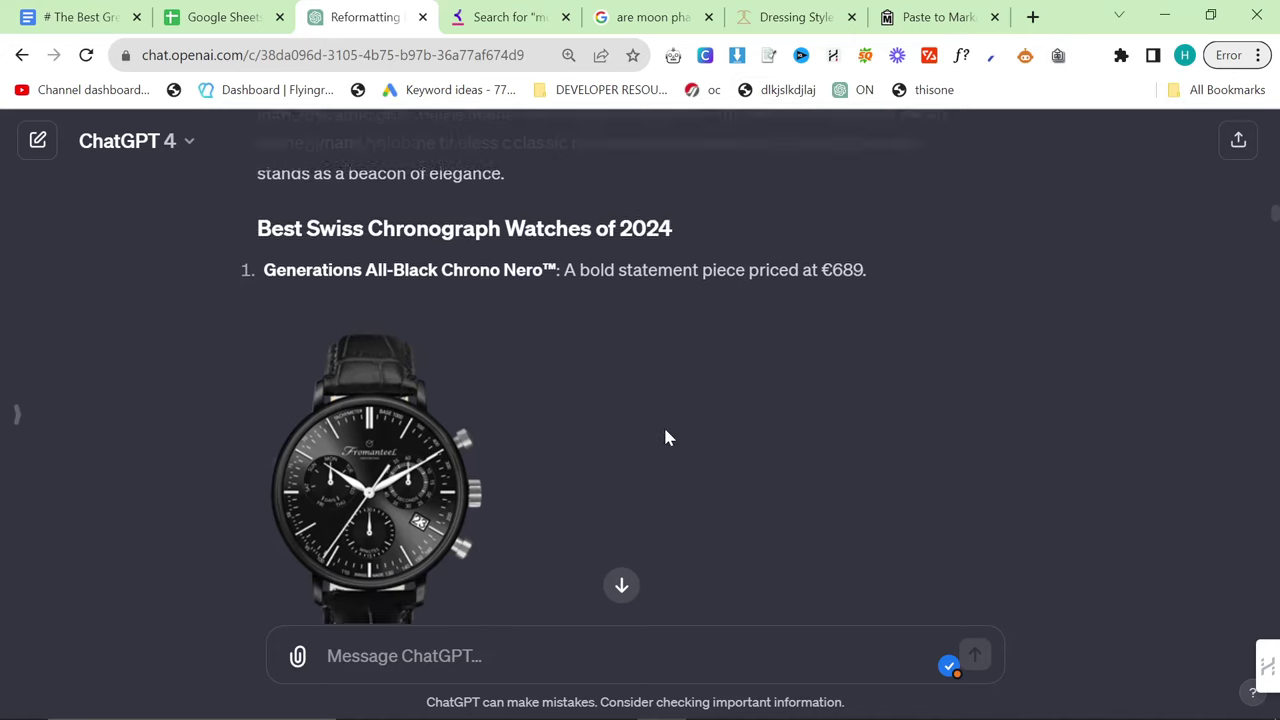
scroll(398, 377, "up", 4)
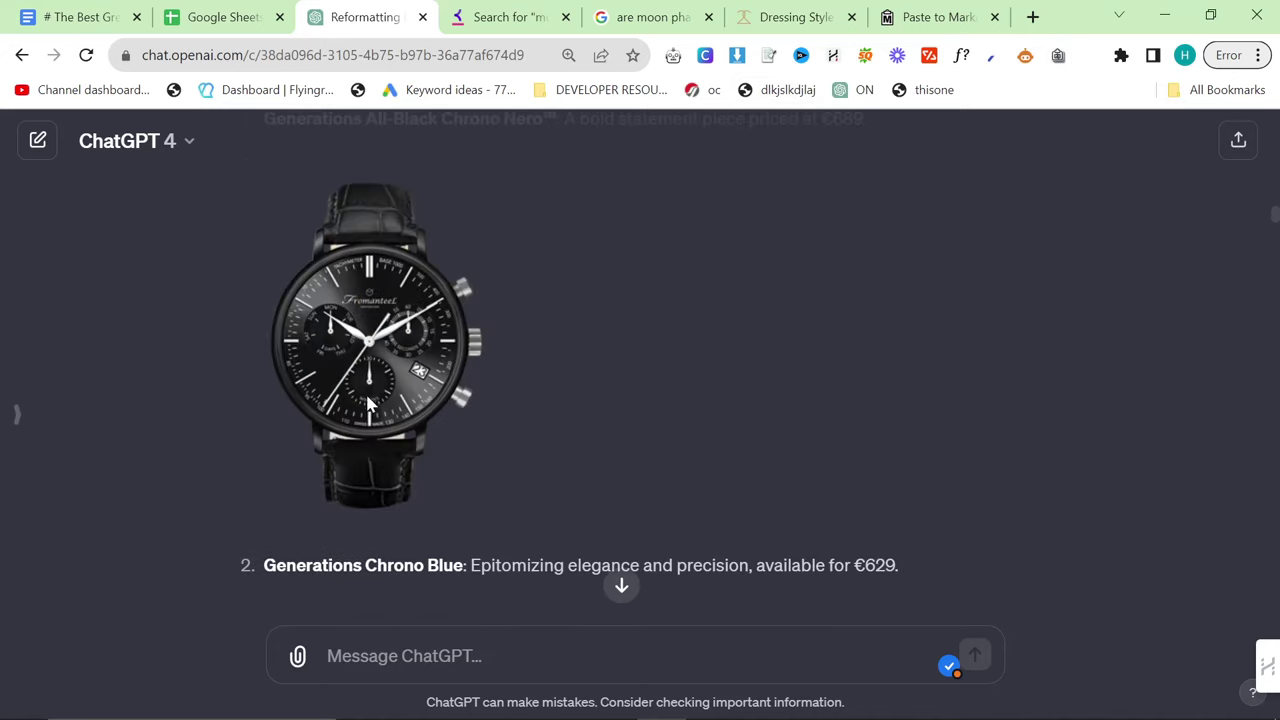
scroll(600, 400, "down", 6)
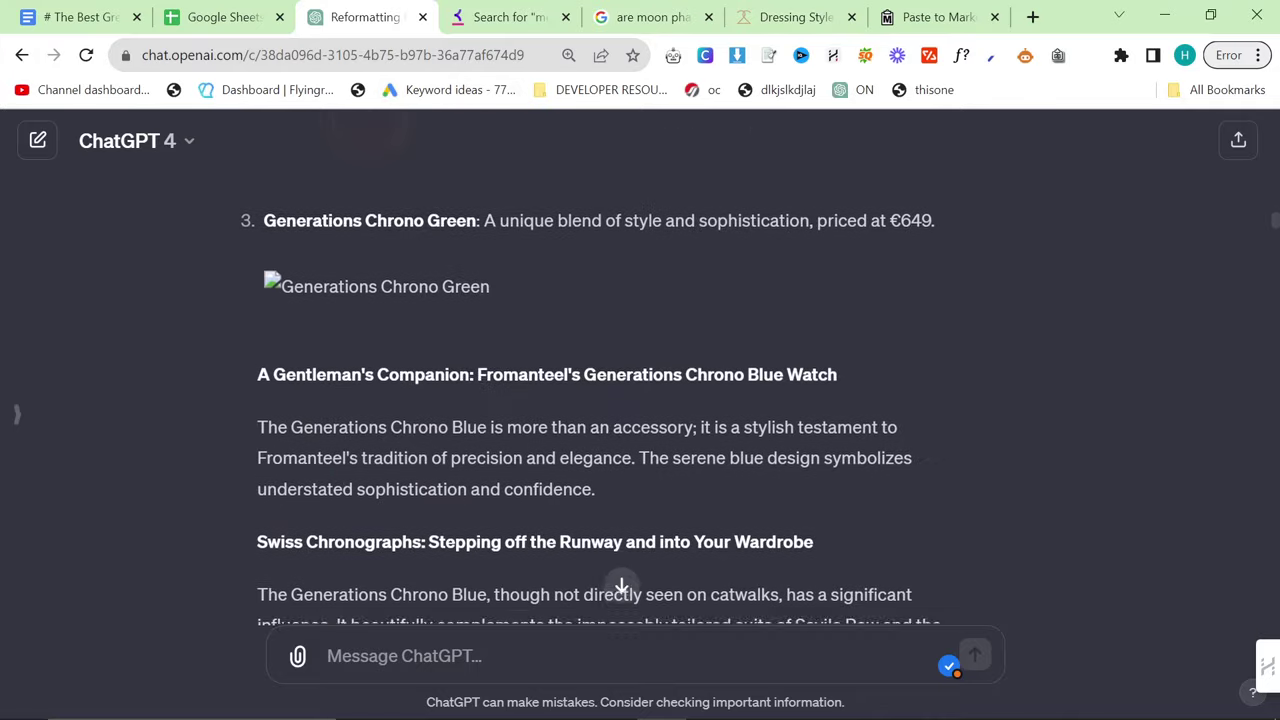
- Find the prompt asking to add 3 watches as a list of the best Swiss chronograph watches and highlight its instruction
scroll(519, 449, "up", 15)
scroll(505, 450, "up", 8)
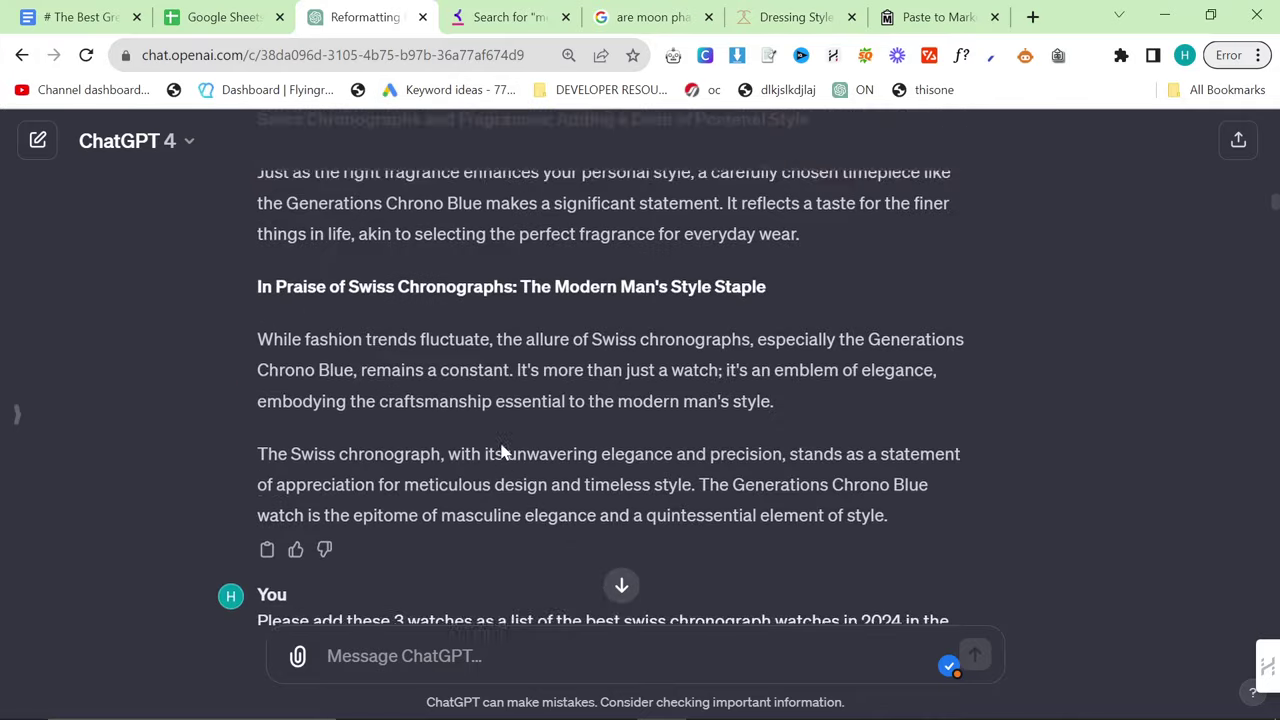
scroll(400, 420, "down", 5)
left_click_drag(258, 200, 504, 246)
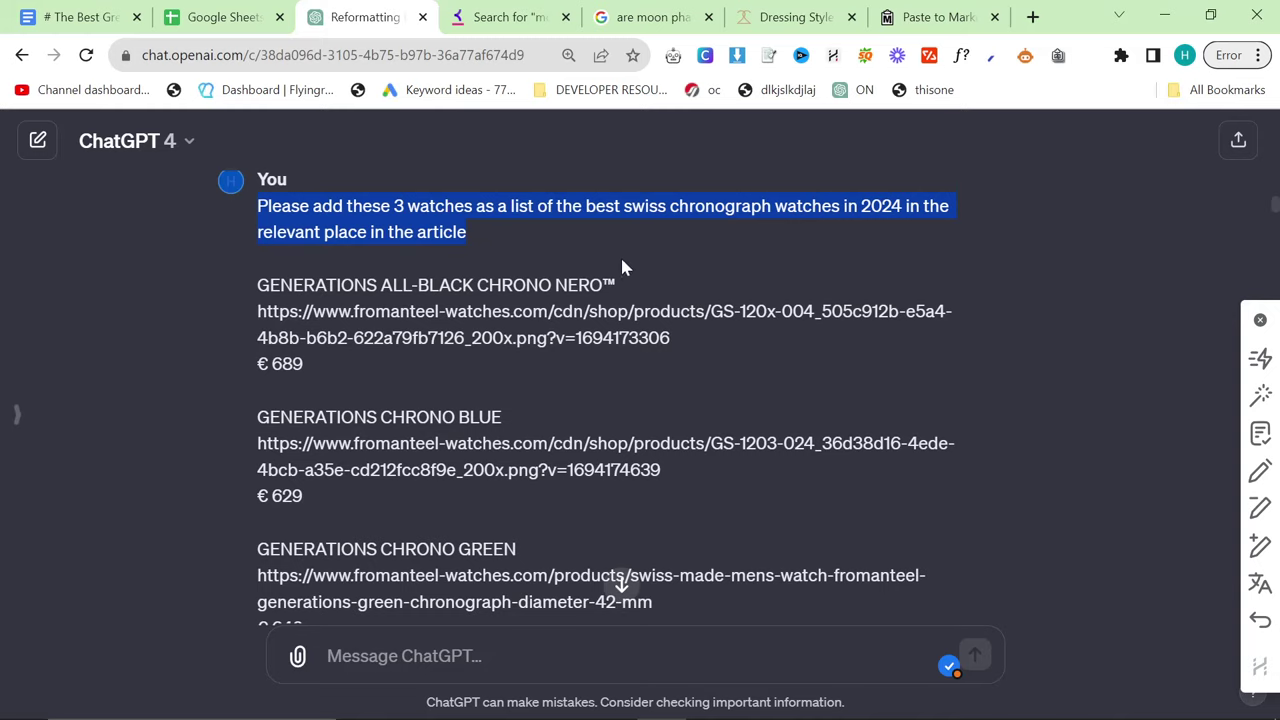
- Locate the earlier "Now do the same with this" prompt and highlight the start of the pasted article's opening paragraph
scroll(710, 289, "up", 20)
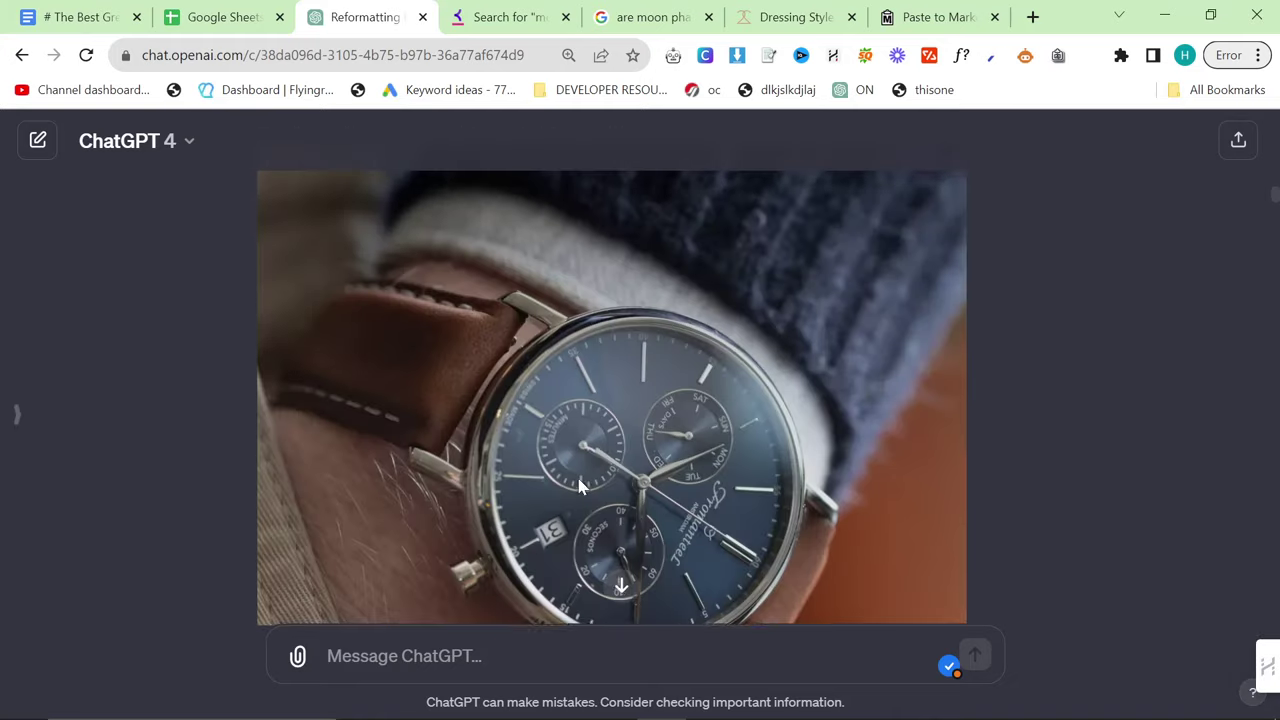
scroll(565, 468, "down", 10)
scroll(565, 468, "up", 3)
scroll(565, 468, "down", 3)
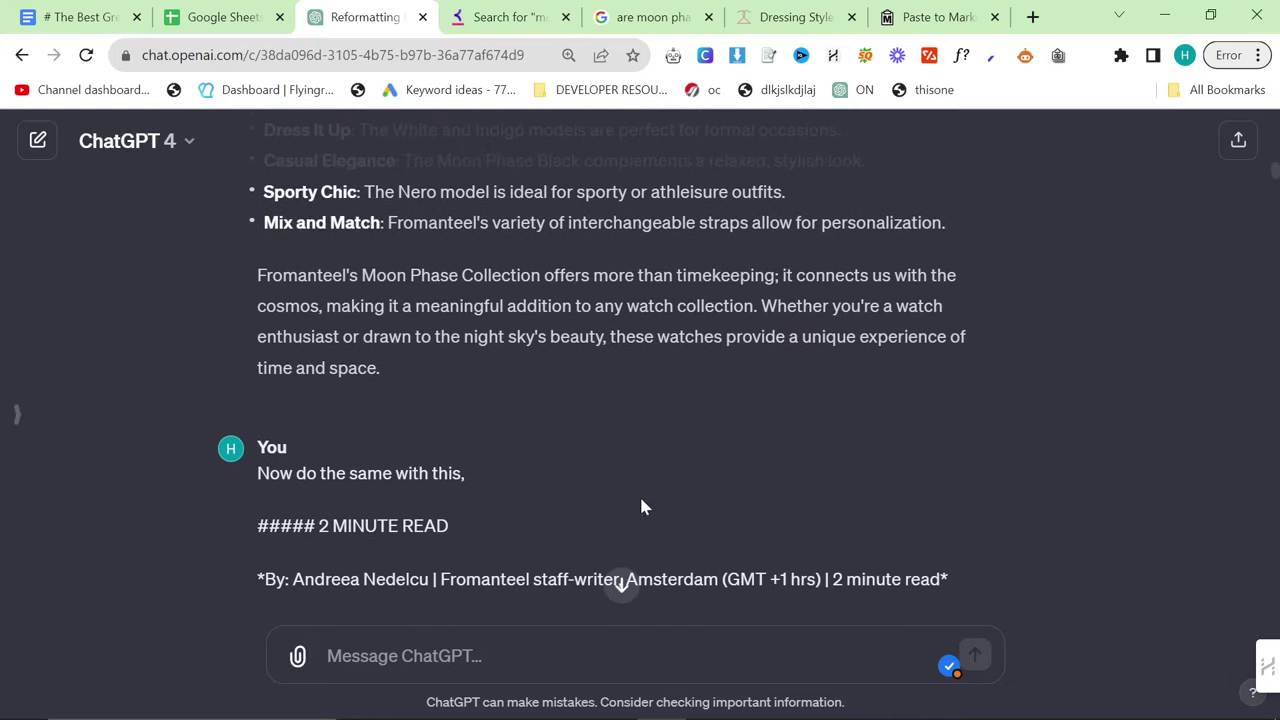
scroll(653, 505, "down", 2)
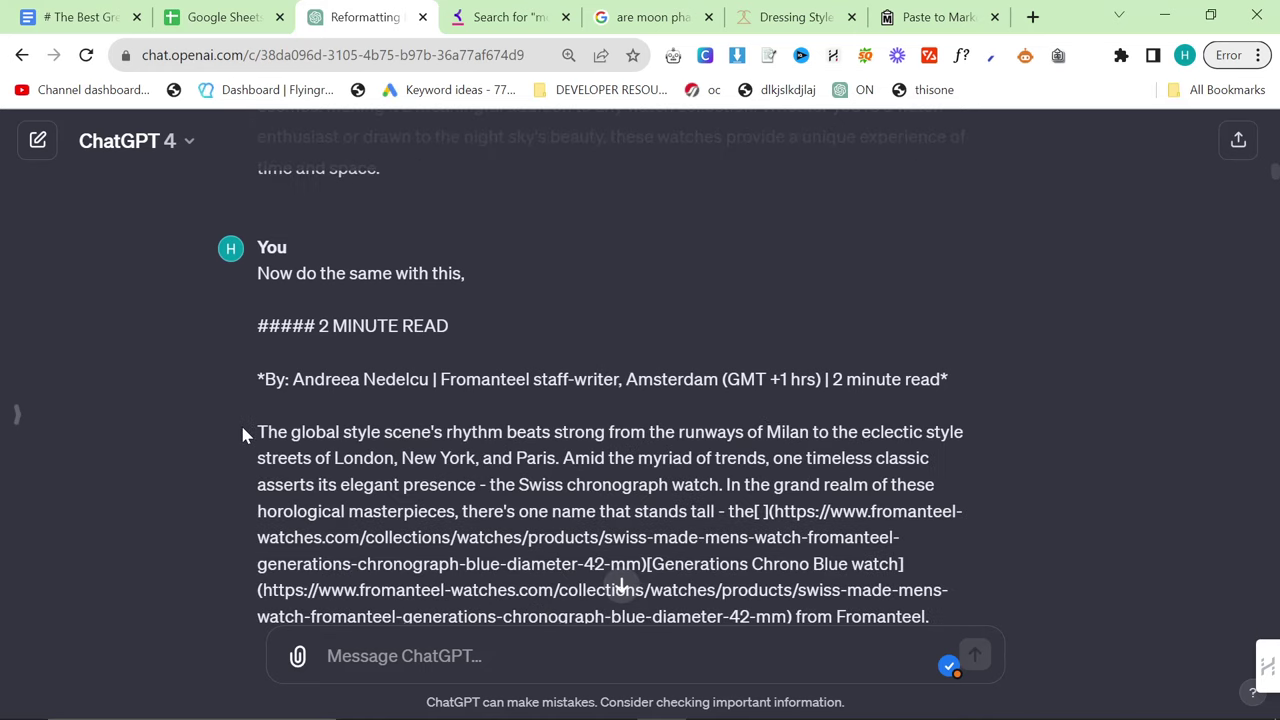
scroll(243, 433, "down", 1)
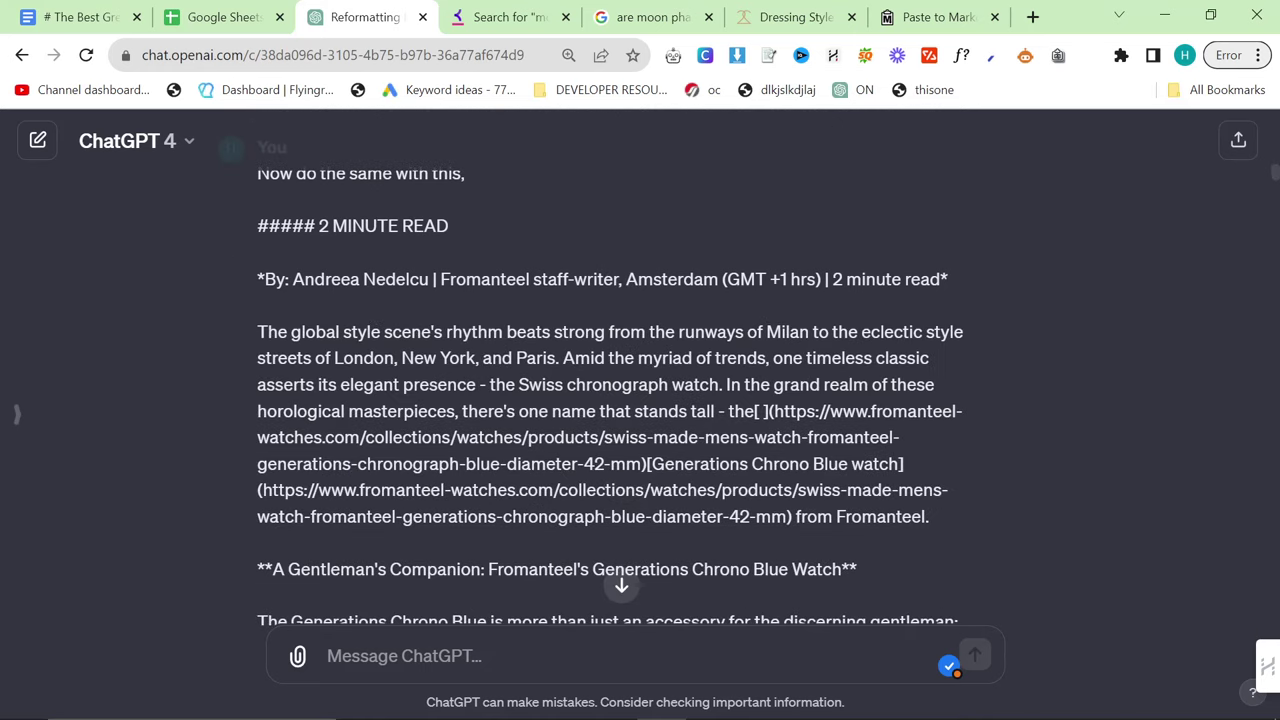
left_click_drag(257, 332, 790, 332)
left_click(790, 332)
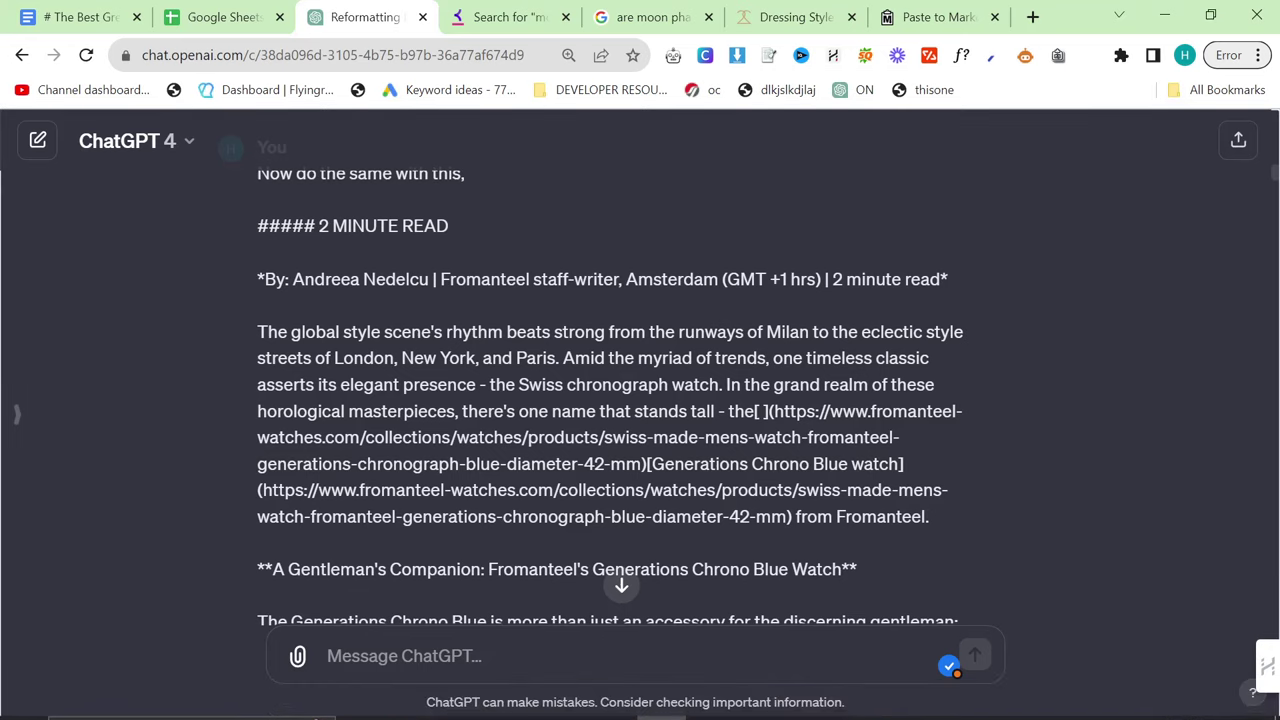
- Switch to the spreadsheet of Fromanteel blog URLs and search it for "swiss-chrono"
left_click(225, 17)
key("ctrl+f")
left_click(335, 12)
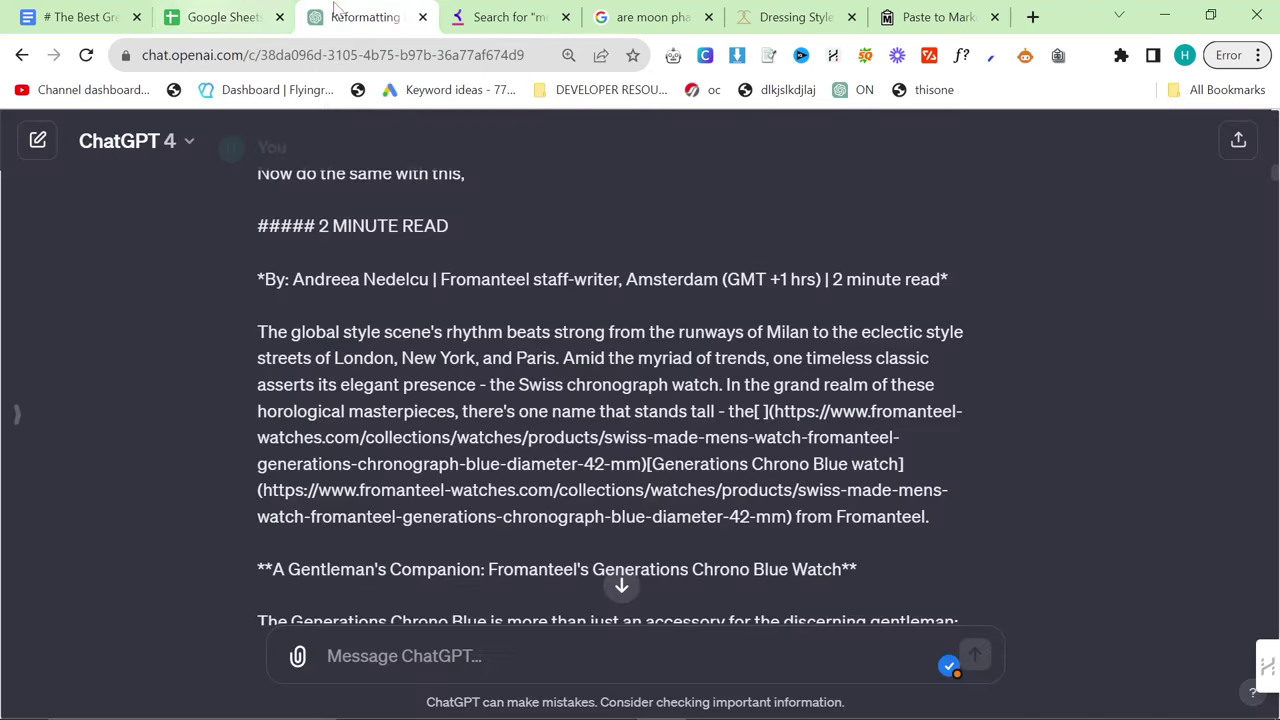
key("alt+Tab")
key("alt+Tab")
key("ctrl+f")
type("s")
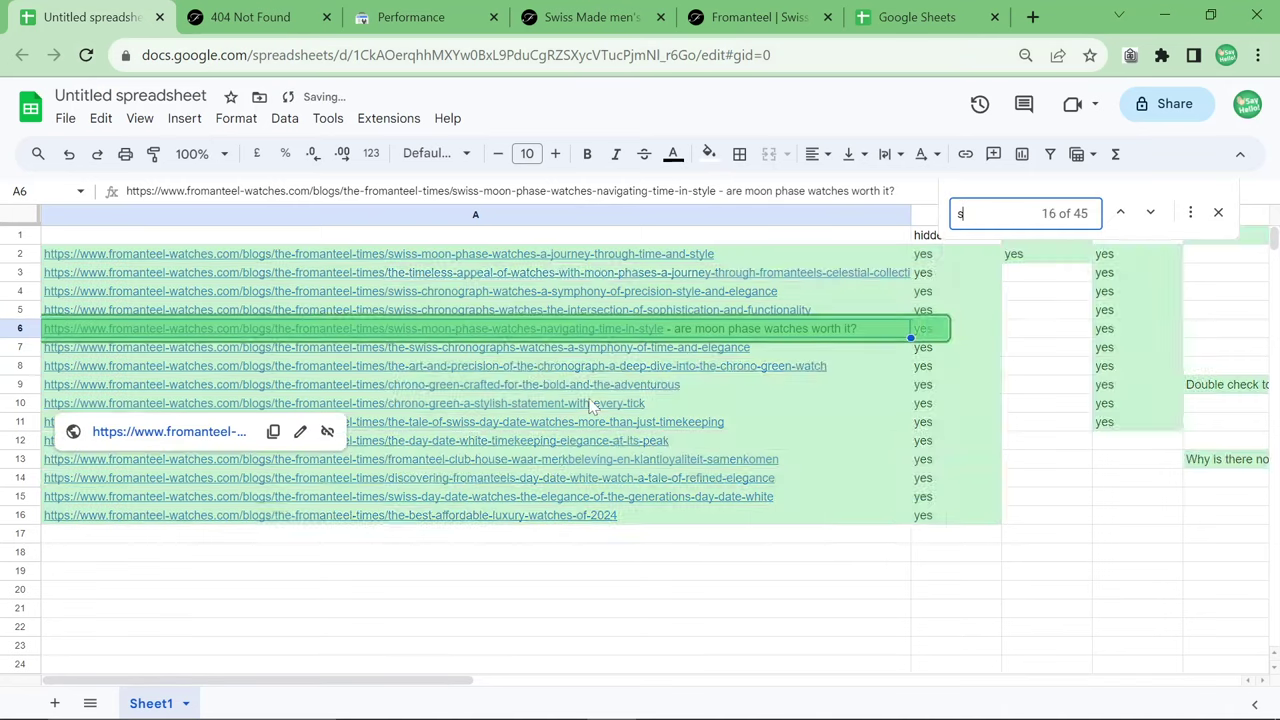
type("wiss-chrono")
left_click(560, 348)
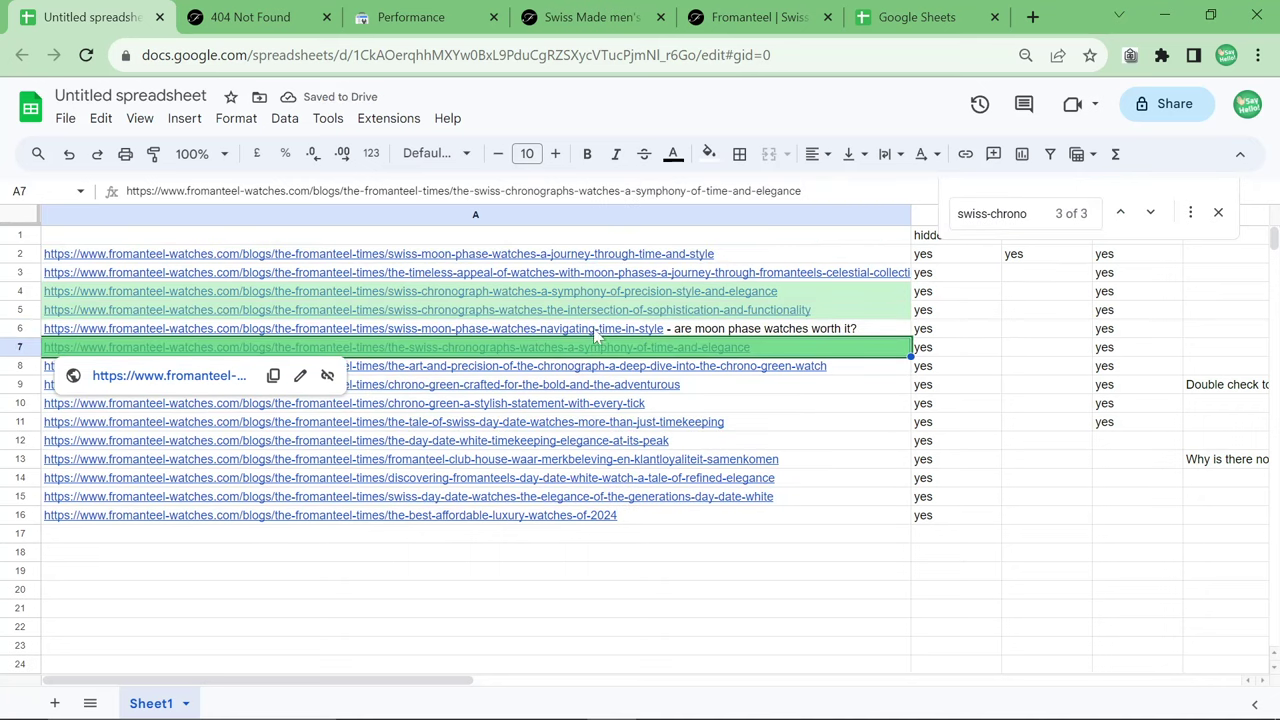
- Compare the Swiss chronograph article URLs in rows 4, 5 and 7 of the spreadsheet
left_click(617, 311)
left_click(622, 293)
key("alt+Tab")
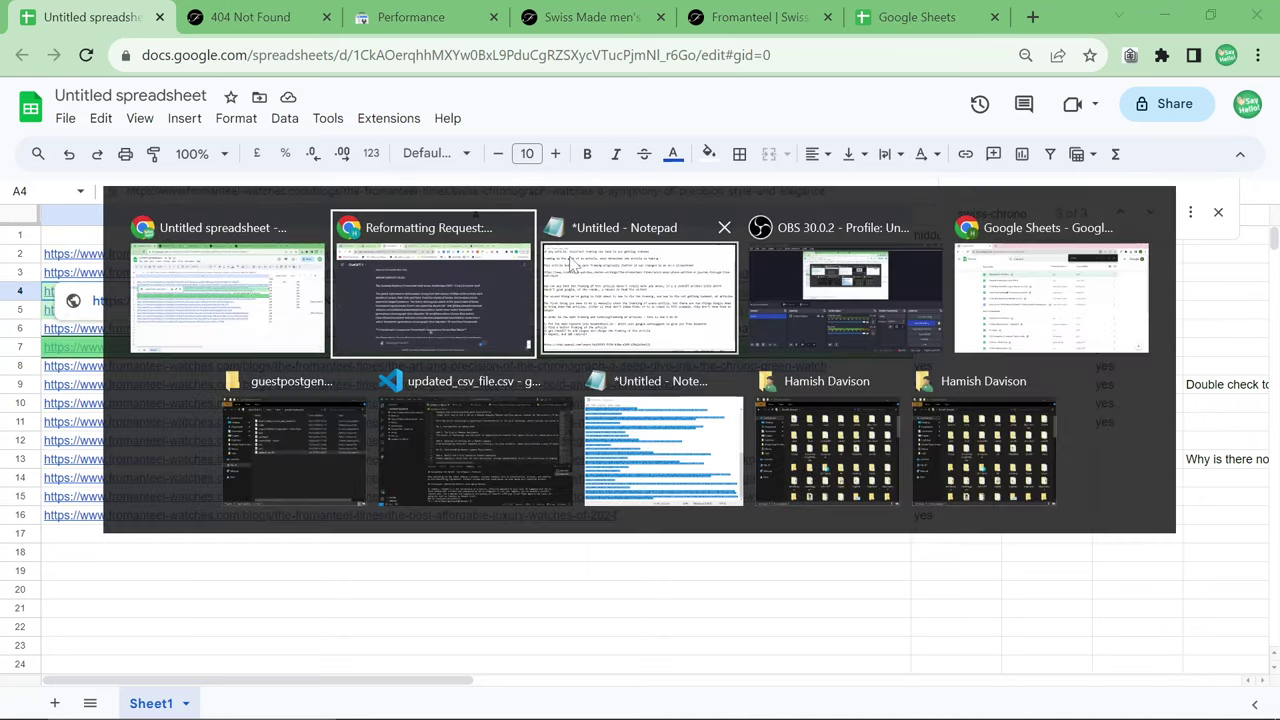
key("alt+Tab")
left_click(485, 314)
left_click(490, 294)
left_click(515, 311)
left_click(509, 350)
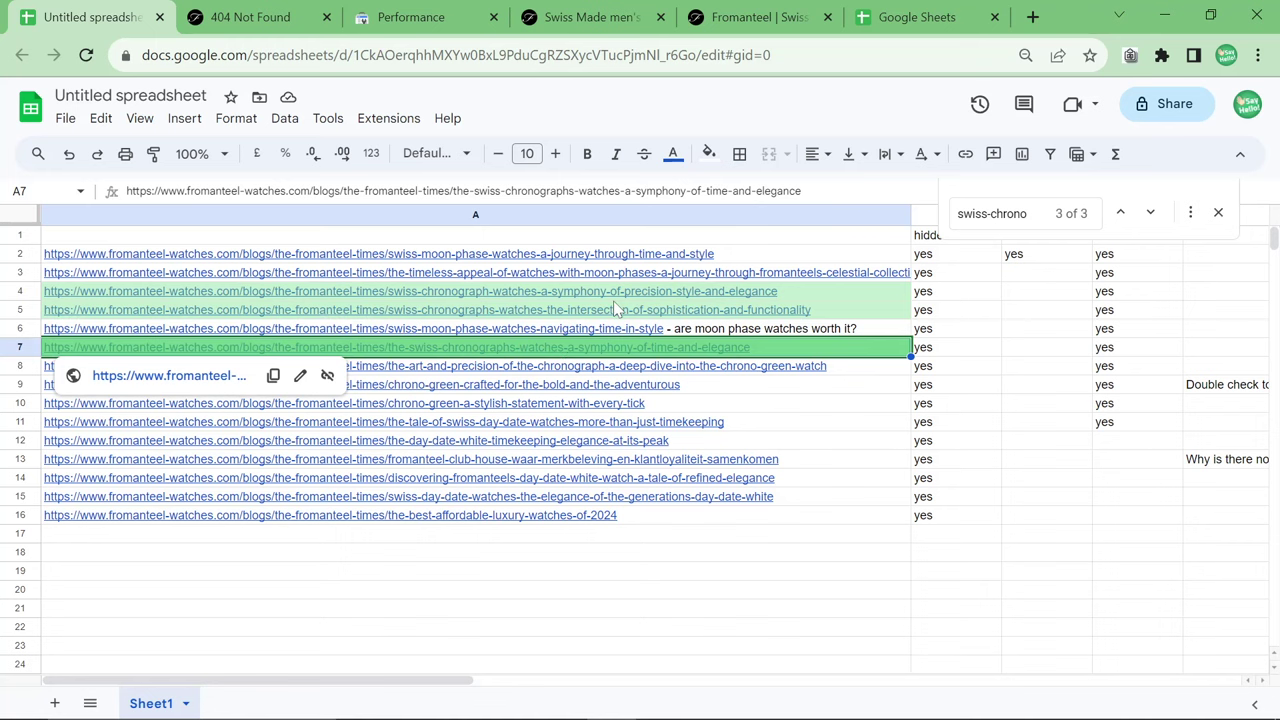
- Return to the ChatGPT chat and highlight the original pasted article text about the Generations Chrono Blue watch
key("alt+Tab")
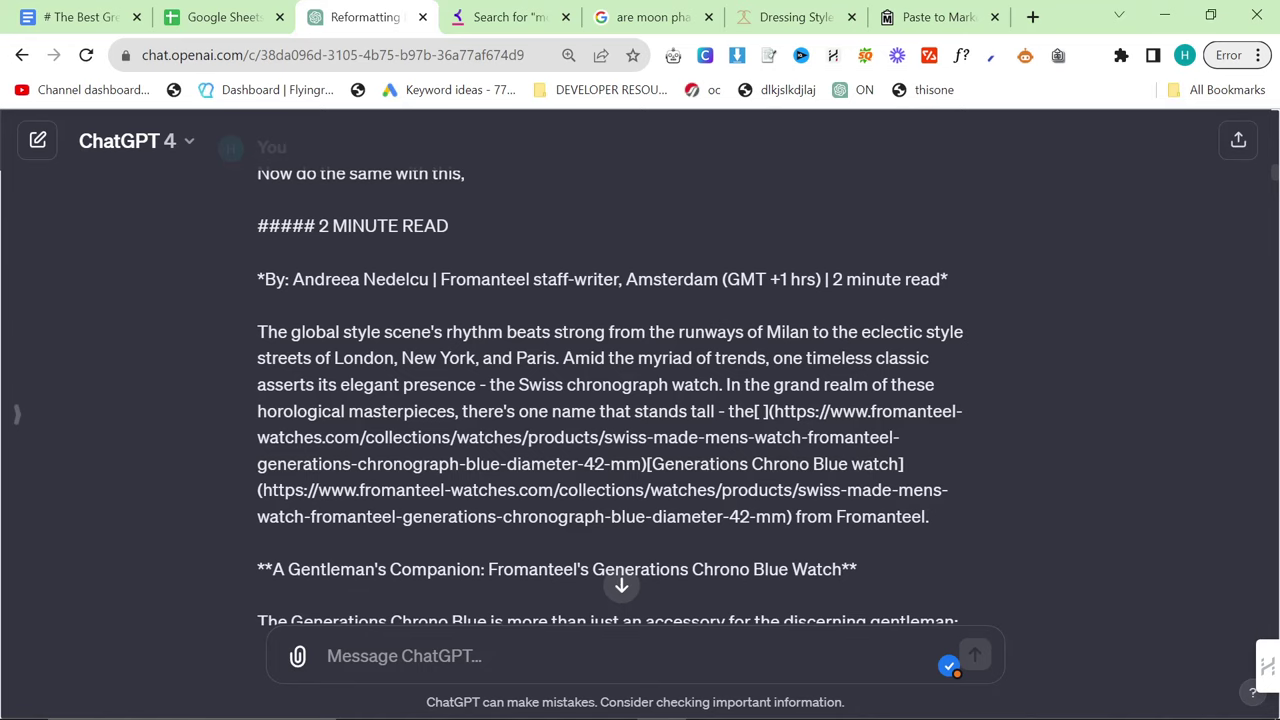
scroll(596, 455, "down", 3)
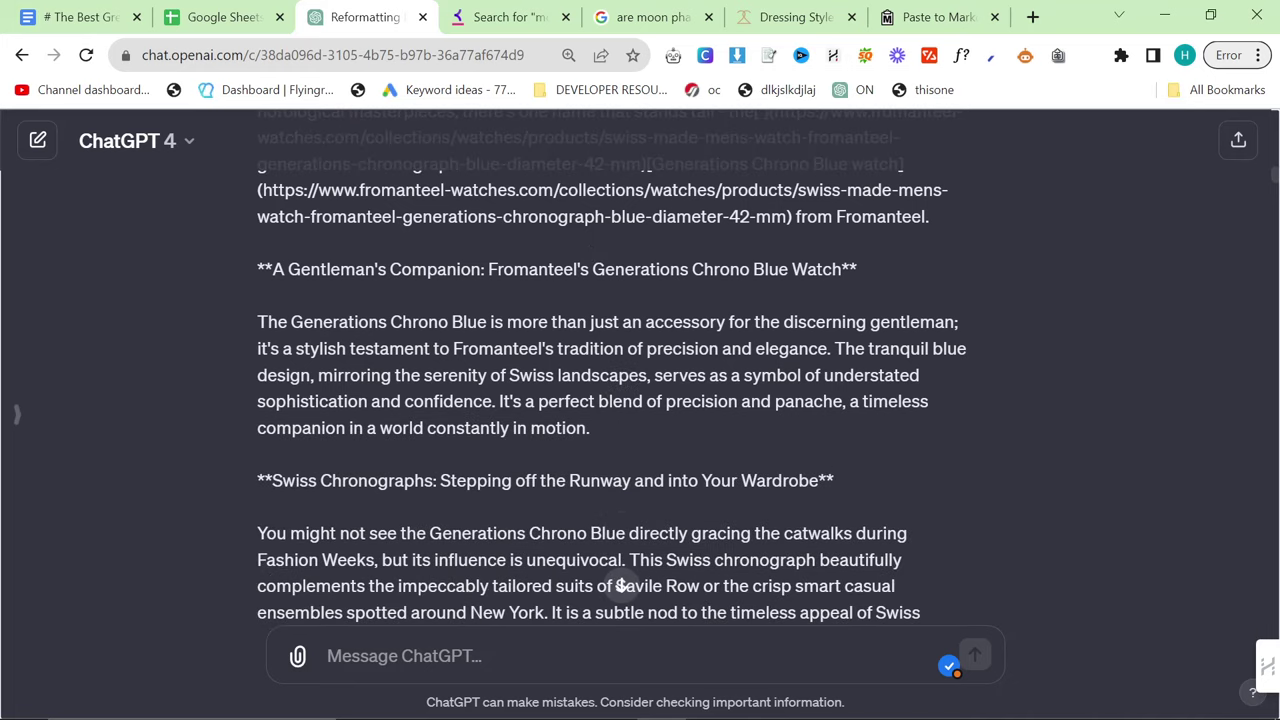
scroll(596, 455, "up", 1)
scroll(437, 463, "up", 2)
scroll(437, 463, "down", 4)
scroll(437, 463, "up", 3)
left_click_drag(252, 178, 898, 467)
left_click(908, 480)
scroll(908, 480, "down", 3)
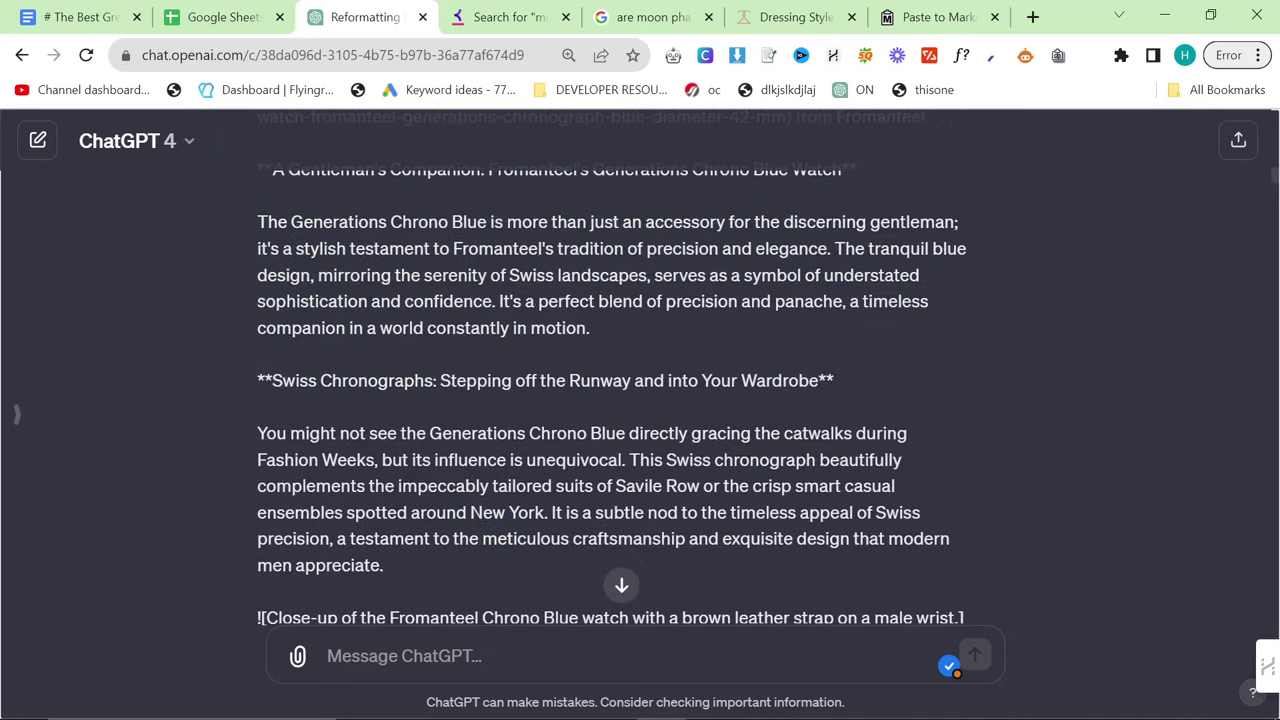
- Highlight the pasted article's heading "Swiss Chronographs: Stepping off the Runway and into Your Wardrobe", including its Markdown asterisks
left_click_drag(257, 380, 863, 393)
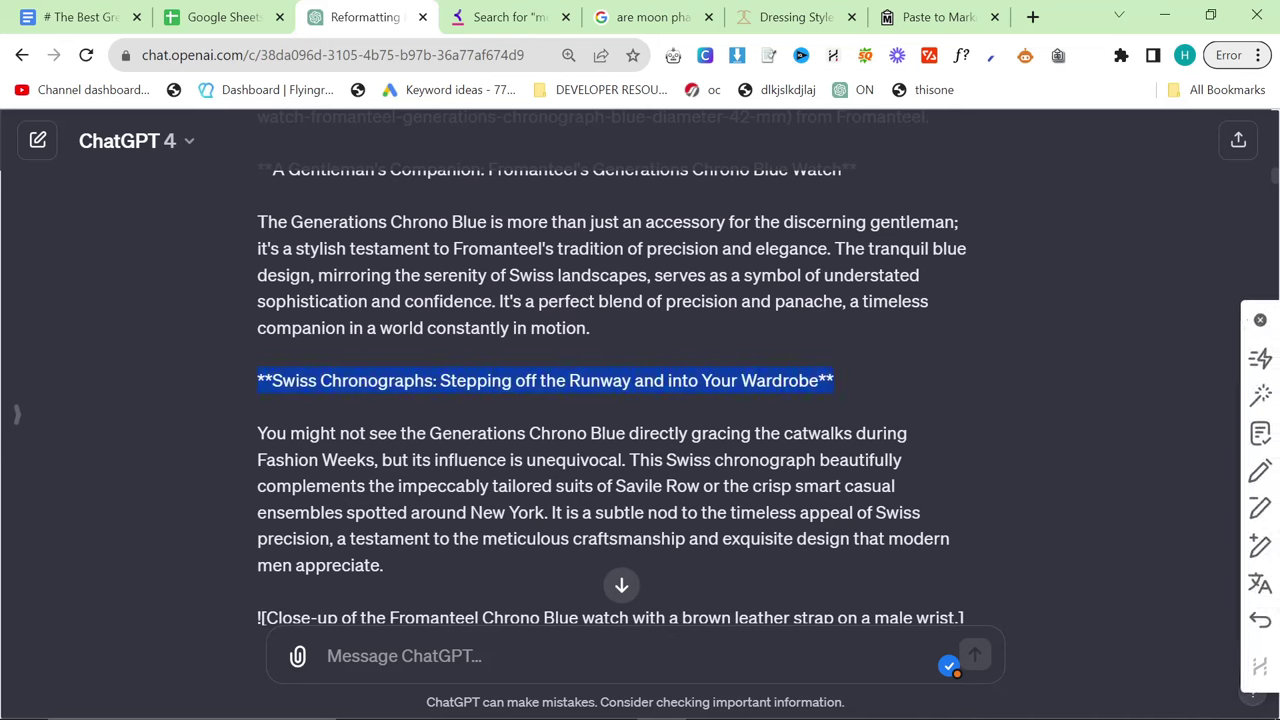
double_click(847, 376)
left_click(847, 372)
mouse_move(256, 386)
left_mouse_down()
mouse_move(307, 381)
mouse_move(272, 380)
left_mouse_up()
left_click(307, 381)
triple_click(307, 381)
left_click(251, 376)
- Review the rest of the pasted article down to the Key Takeaways table in ChatGPT's reply
scroll(493, 400, "down", 9)
scroll(495, 400, "down", 2)
scroll(495, 400, "up", 2)
scroll(495, 400, "down", 1)
scroll(497, 397, "down", 3)
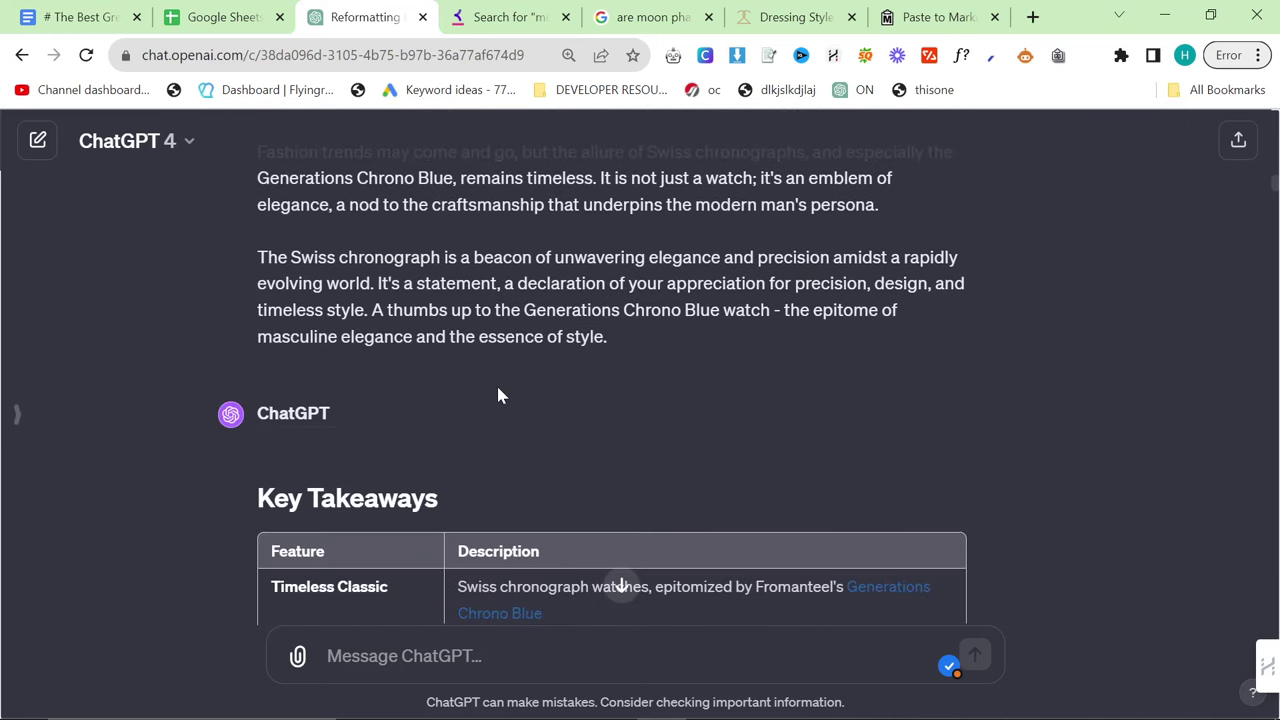
scroll(497, 397, "down", 2)
- Go back to the beginning of the chat and examine the initial prompt with the content reformatting instructions
scroll(497, 397, "up", 6)
scroll(471, 398, "up", 15)
scroll(471, 398, "down", 10)
scroll(471, 398, "up", 15)
scroll(612, 368, "down", 10)
scroll(612, 368, "up", 7)
scroll(466, 397, "up", 15)
scroll(445, 398, "up", 15)
scroll(444, 398, "up", 2)
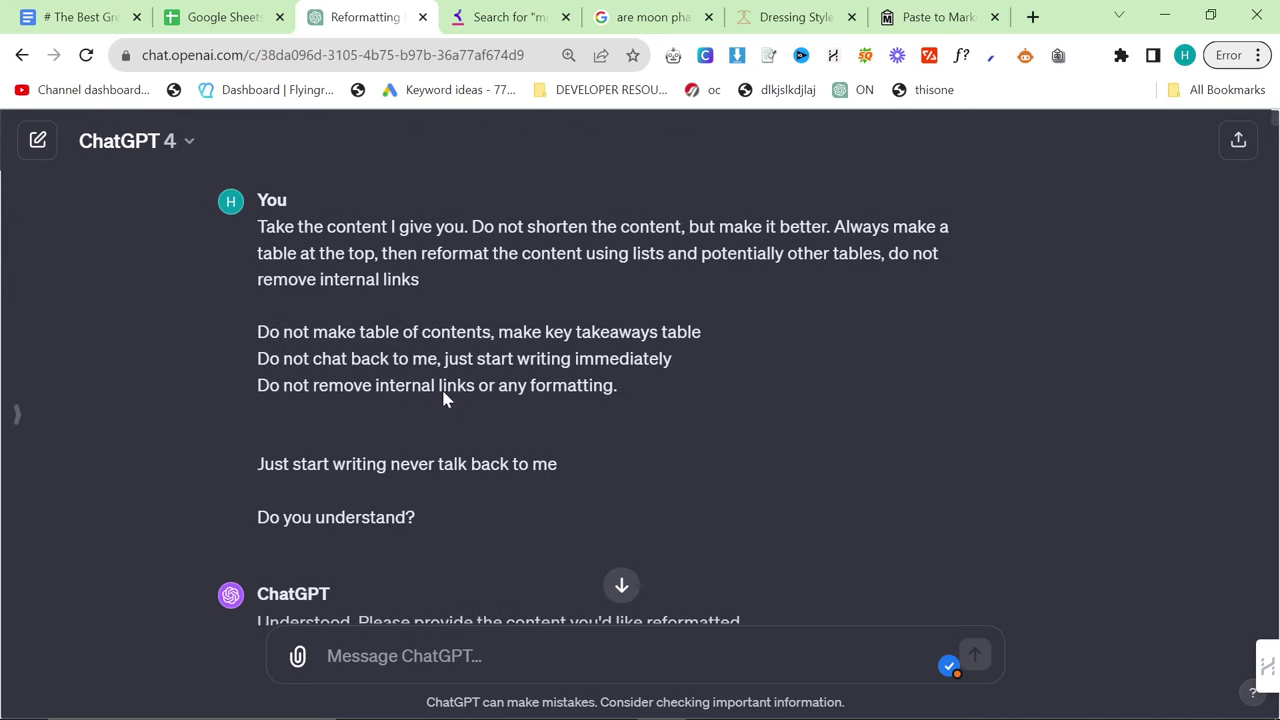
- Return to the prompt that adds 3 watches and highlight its "best swiss chronograph watches in 2024" framing
scroll(444, 398, "down", 1)
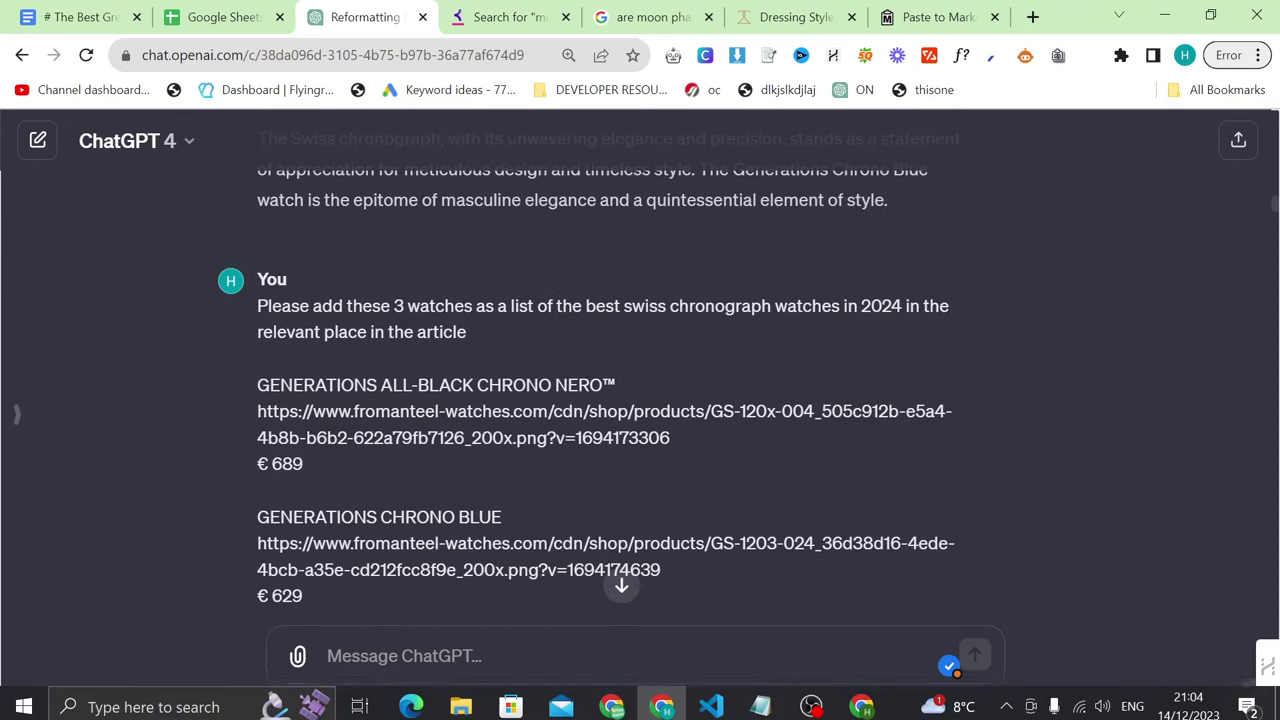
left_click_drag(557, 308, 901, 308)
left_click(901, 308)
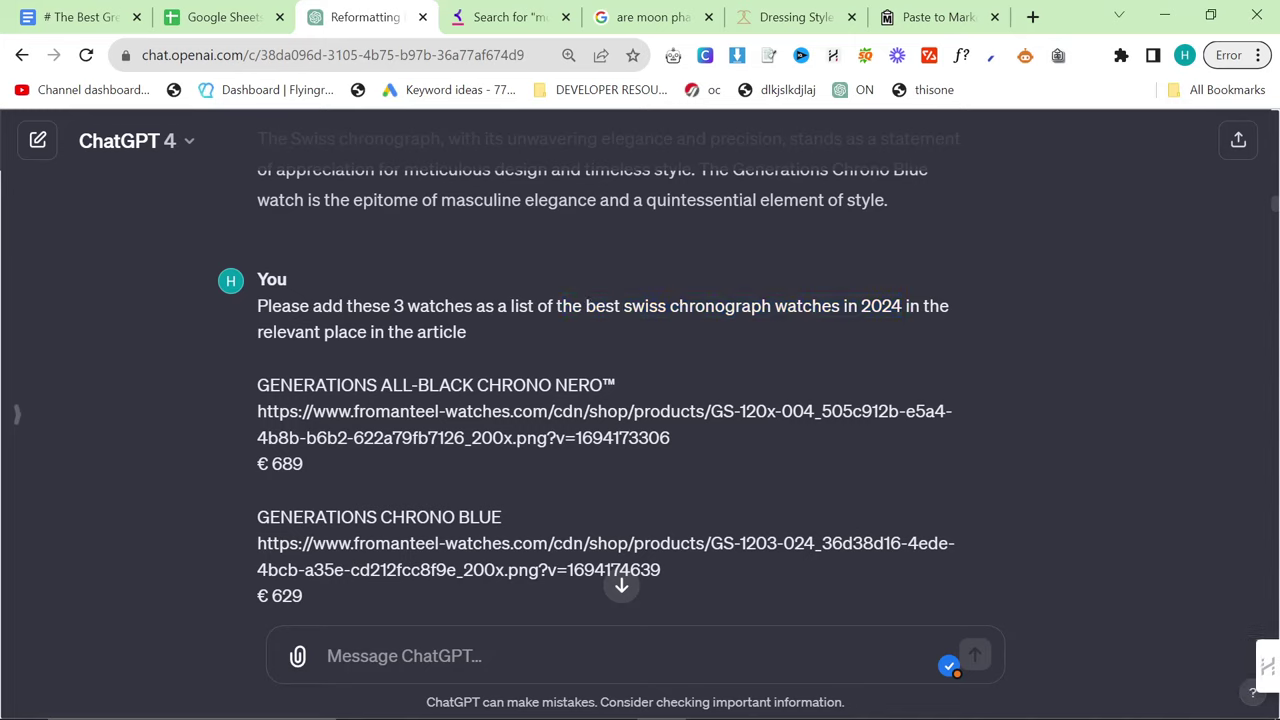
left_click_drag(624, 306, 838, 306)
left_click(838, 306)
left_click_drag(588, 306, 736, 308)
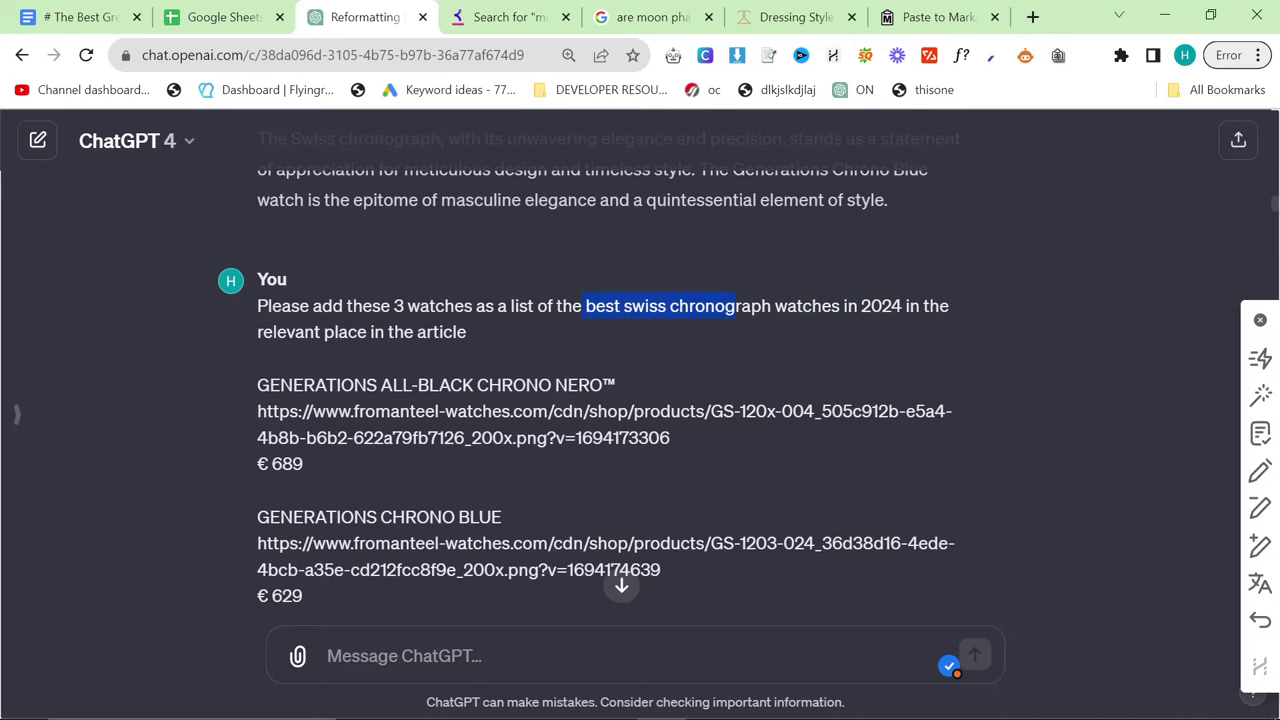
left_click(771, 306)
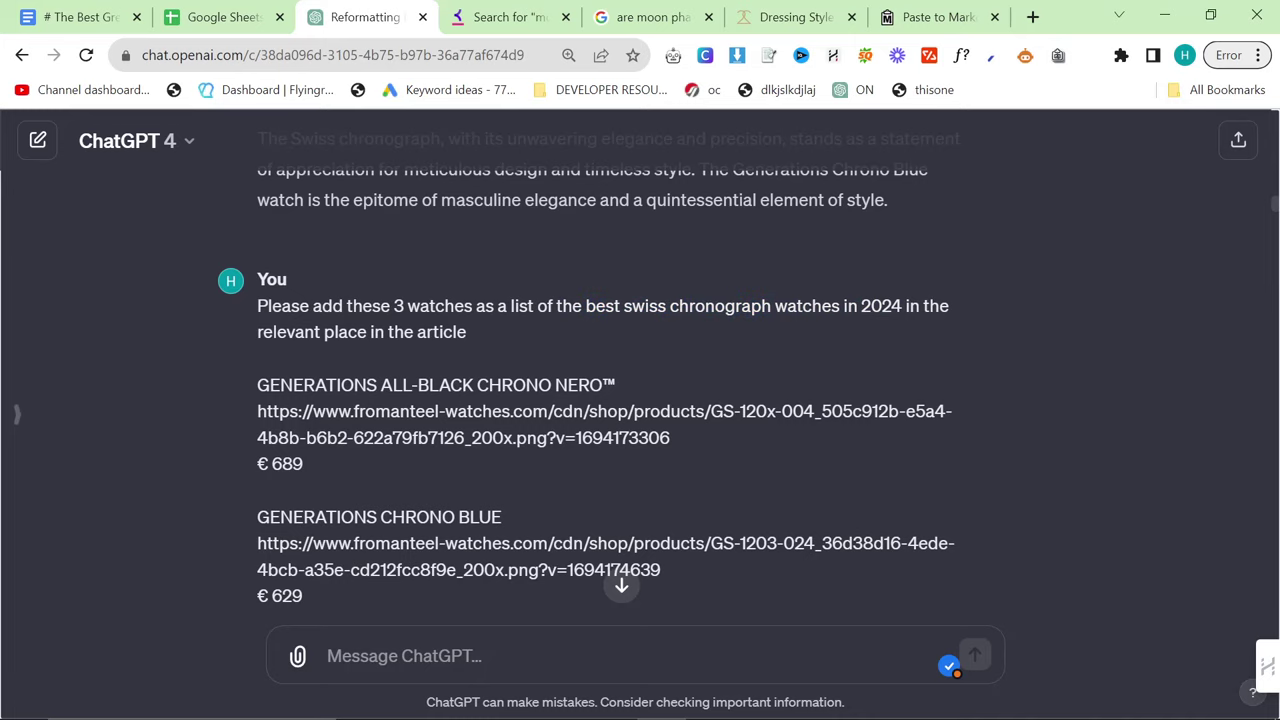
scroll(620, 316, "down", 1)
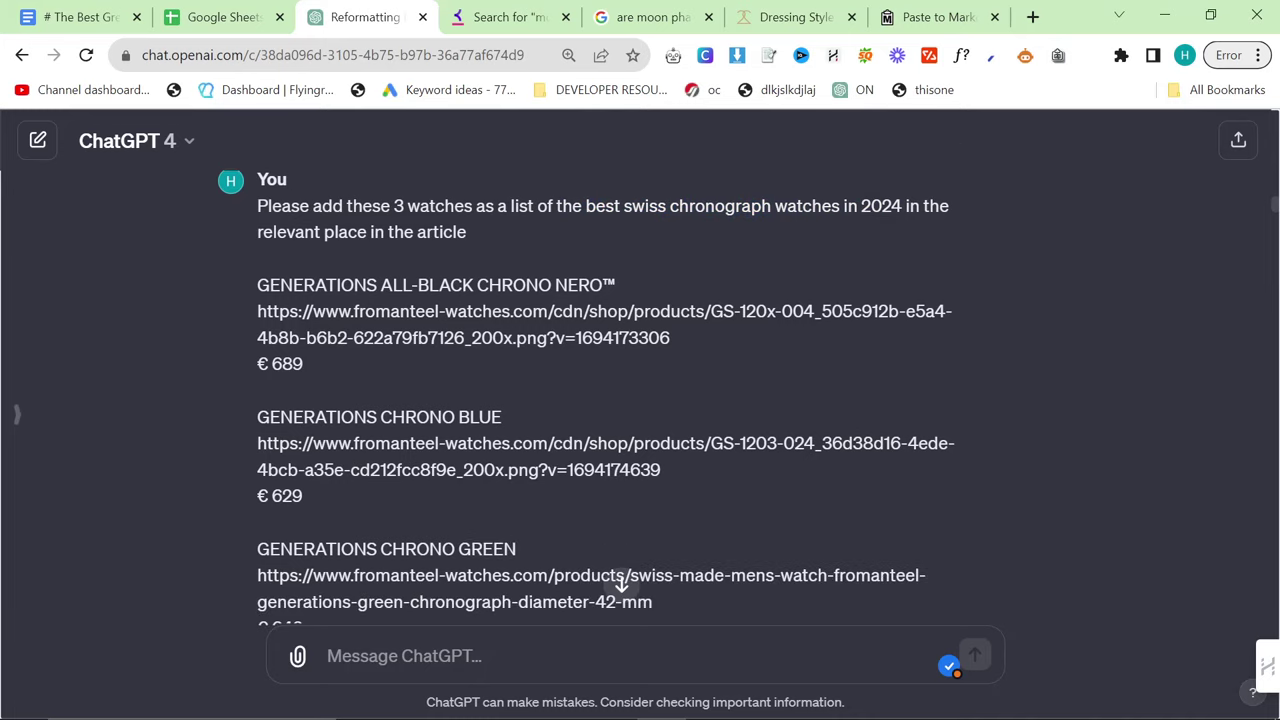
- Highlight the Key Takeaways table in the reply and examine the best Swiss chronograph watches list below it
scroll(680, 325, "down", 8)
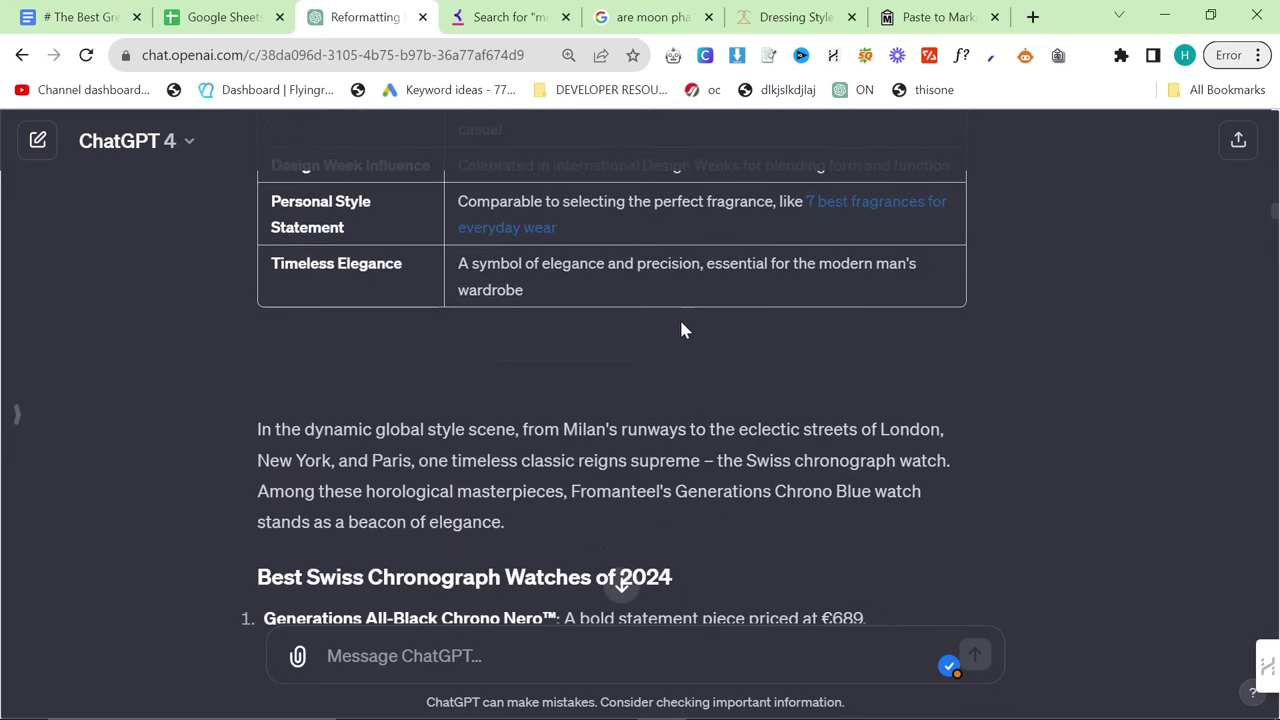
scroll(679, 333, "up", 3)
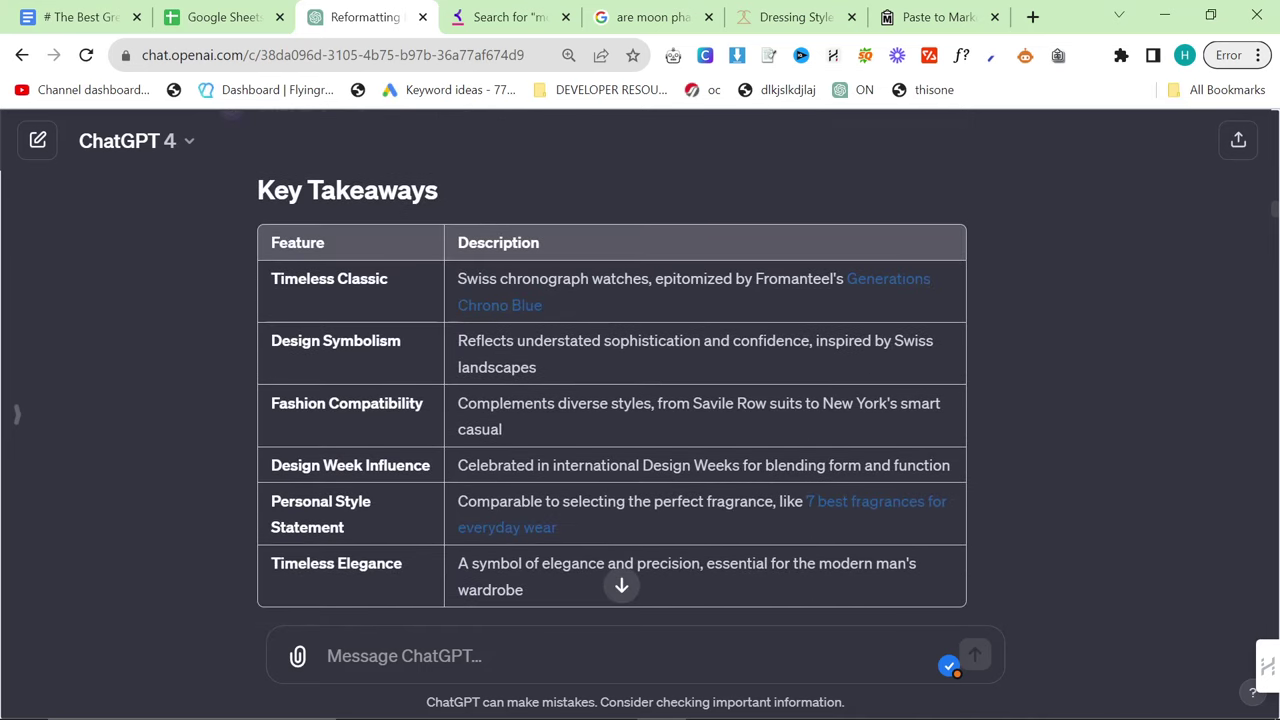
left_click_drag(260, 240, 1002, 598)
left_click(1001, 599)
scroll(985, 598, "down", 3)
scroll(915, 565, "down", 4)
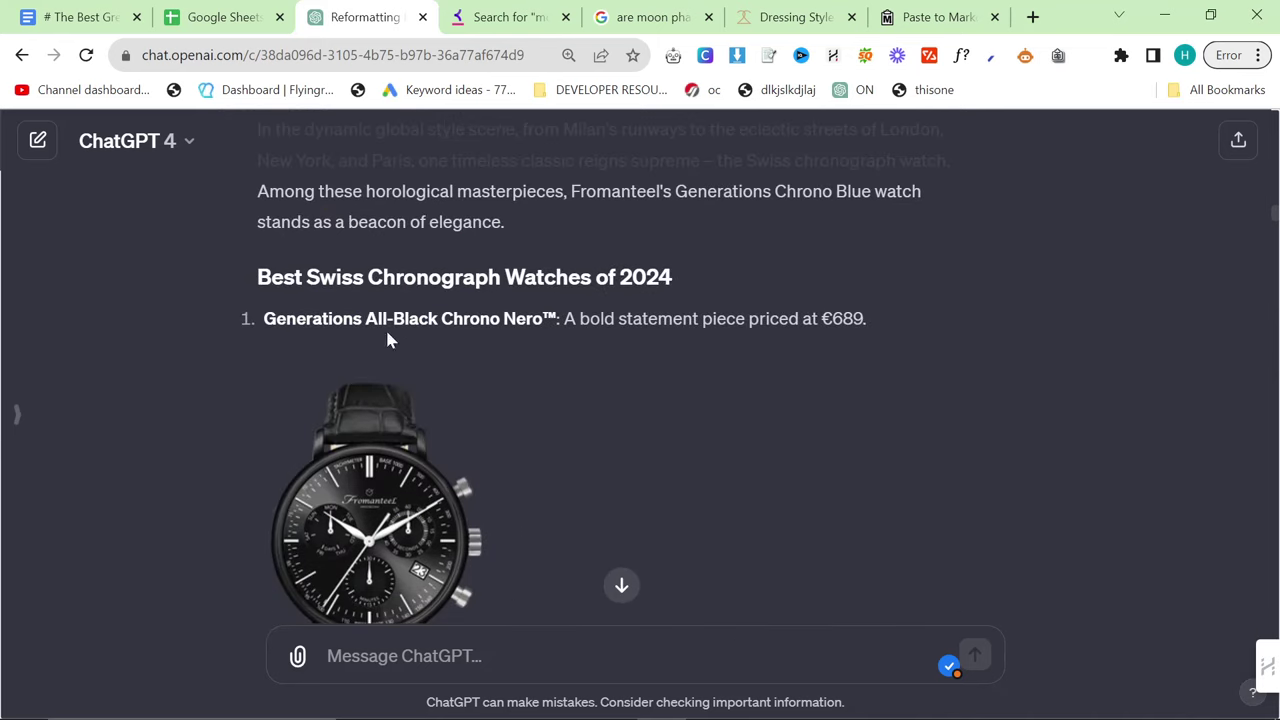
- Review the moon phase reframing exchange and highlight the framing "The Most Affordable Swiss Chronograph Watches of 2024" in the following article's prompt
scroll(390, 340, "down", 15)
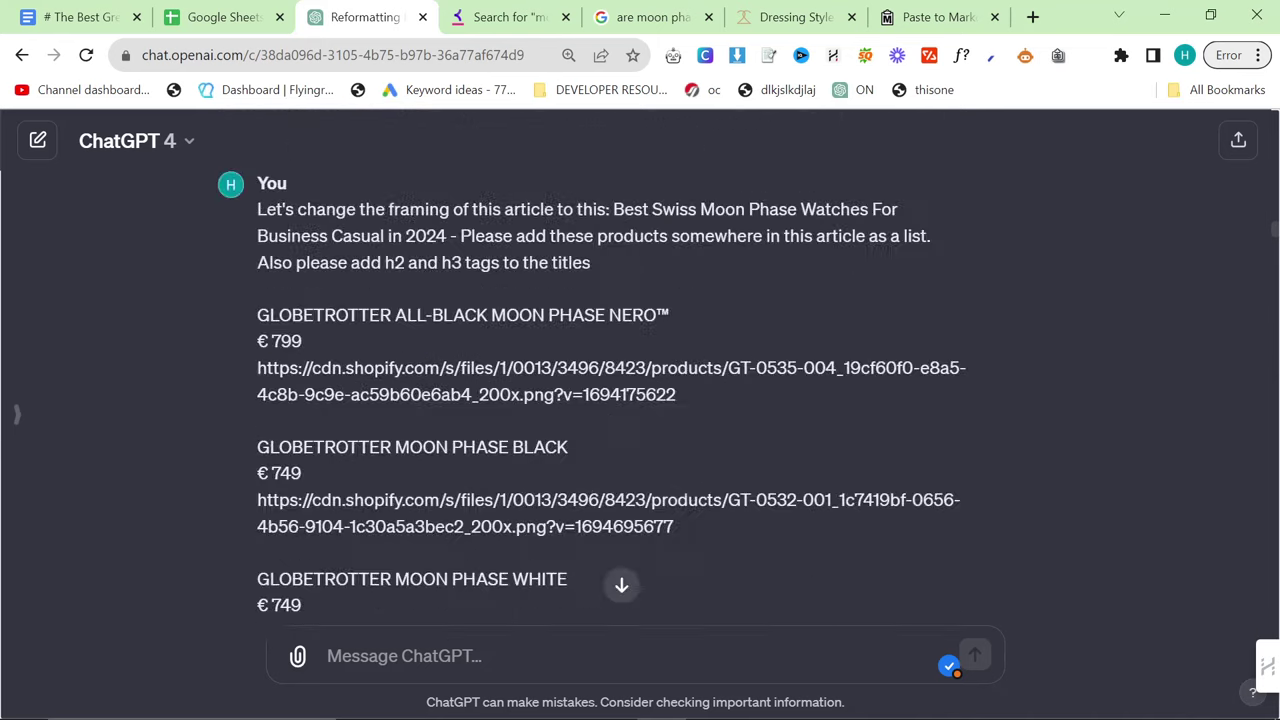
scroll(620, 586, "down", 20)
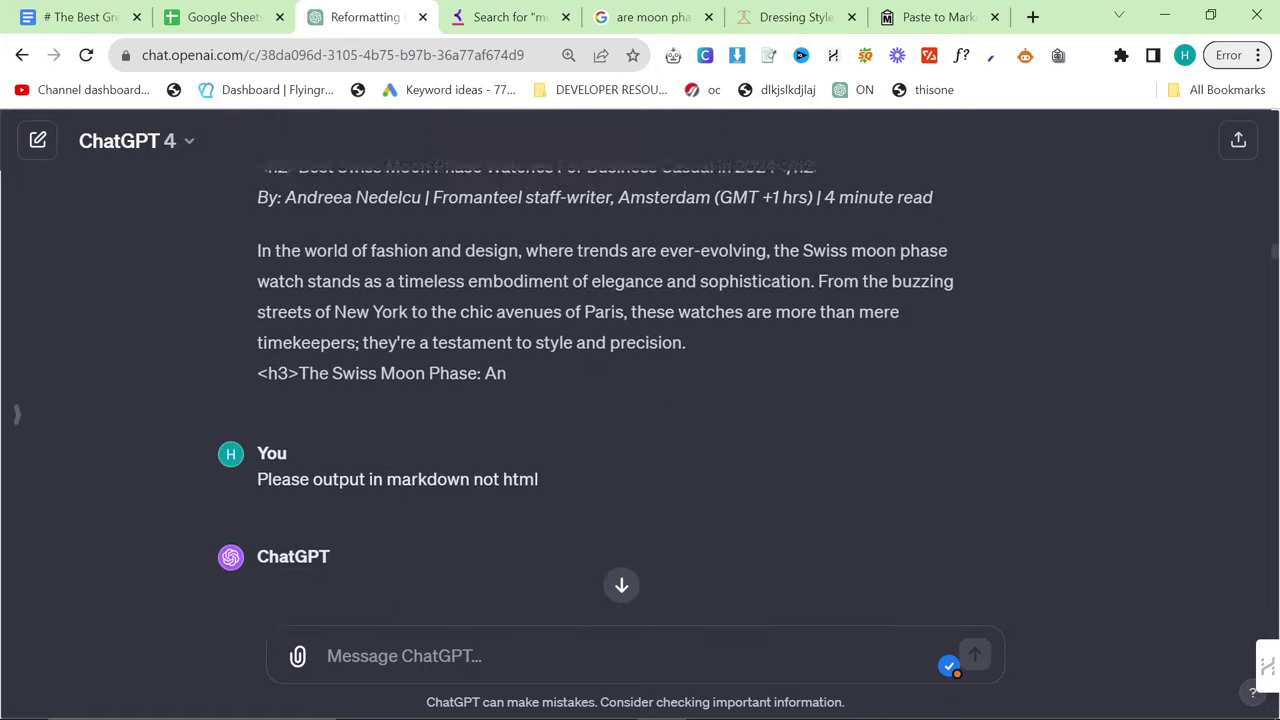
scroll(370, 420, "down", 20)
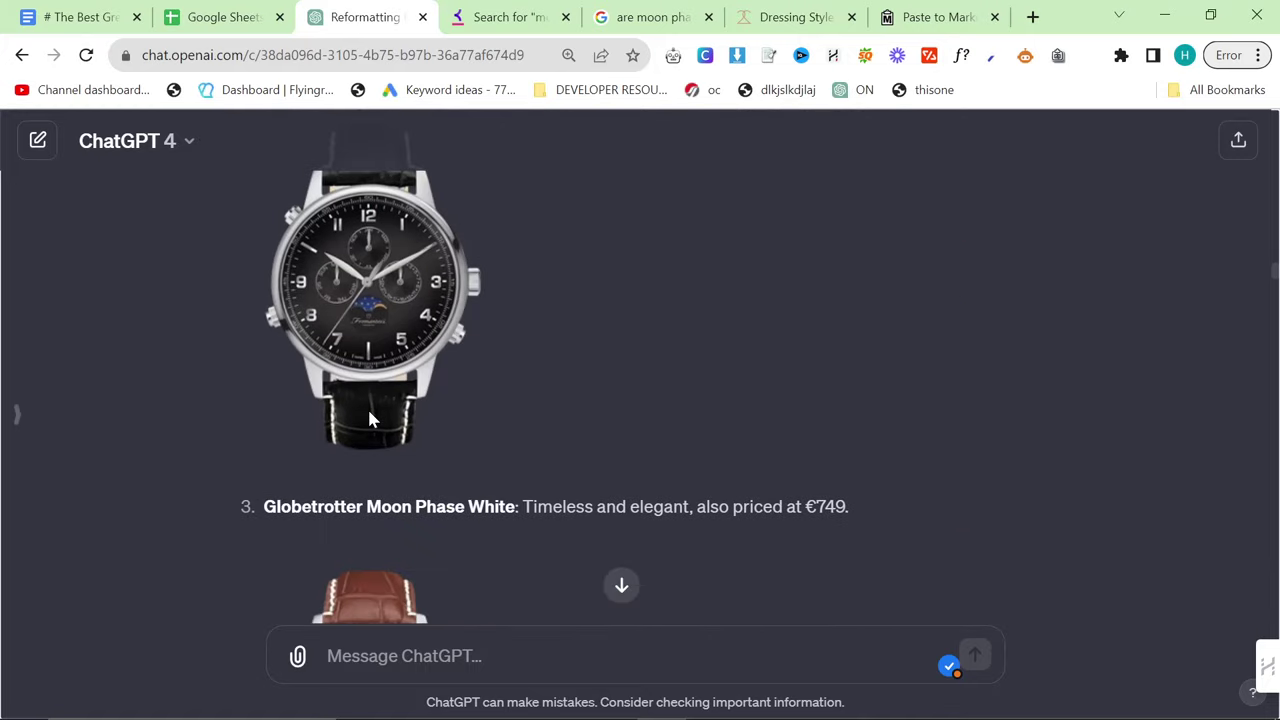
scroll(370, 415, "down", 15)
scroll(375, 407, "up", 2)
scroll(374, 407, "up", 2)
left_click_drag(601, 316, 794, 354)
left_click(838, 380)
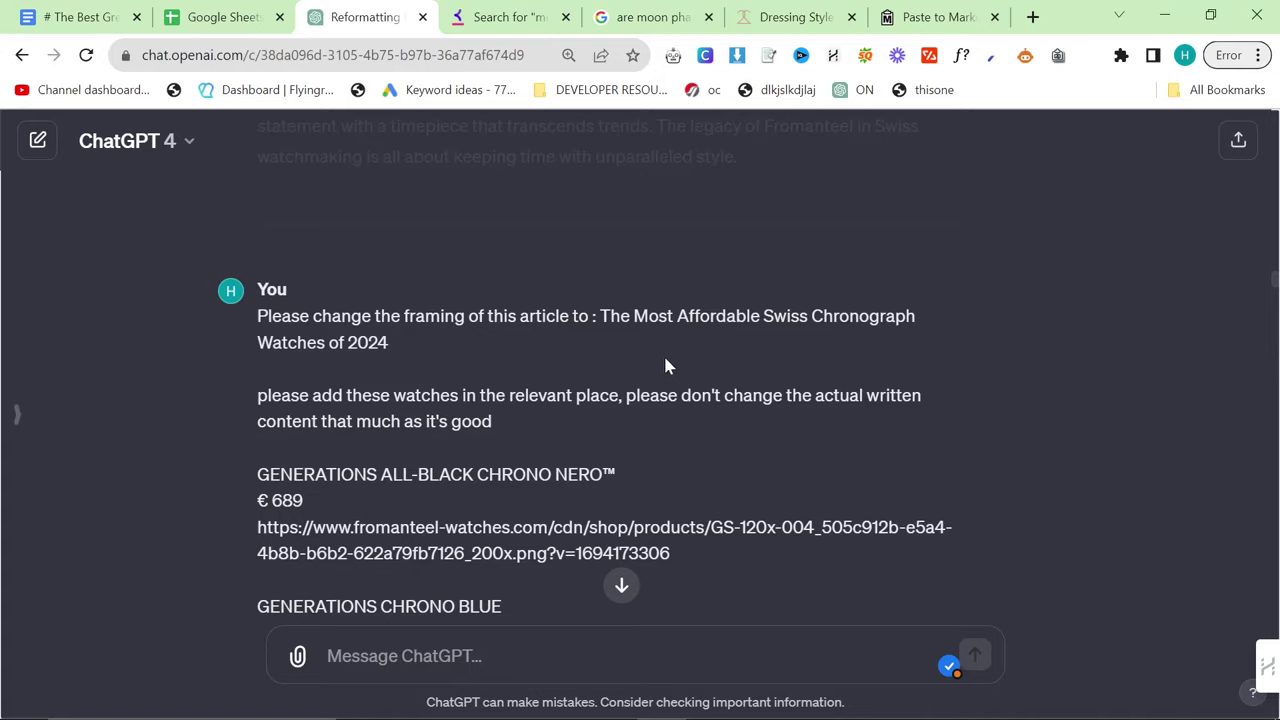
- Examine the product list in the affordable Swiss chronograph prompt and reply, highlighting the Generations Chrono Green image placeholder
scroll(731, 371, "down", 13)
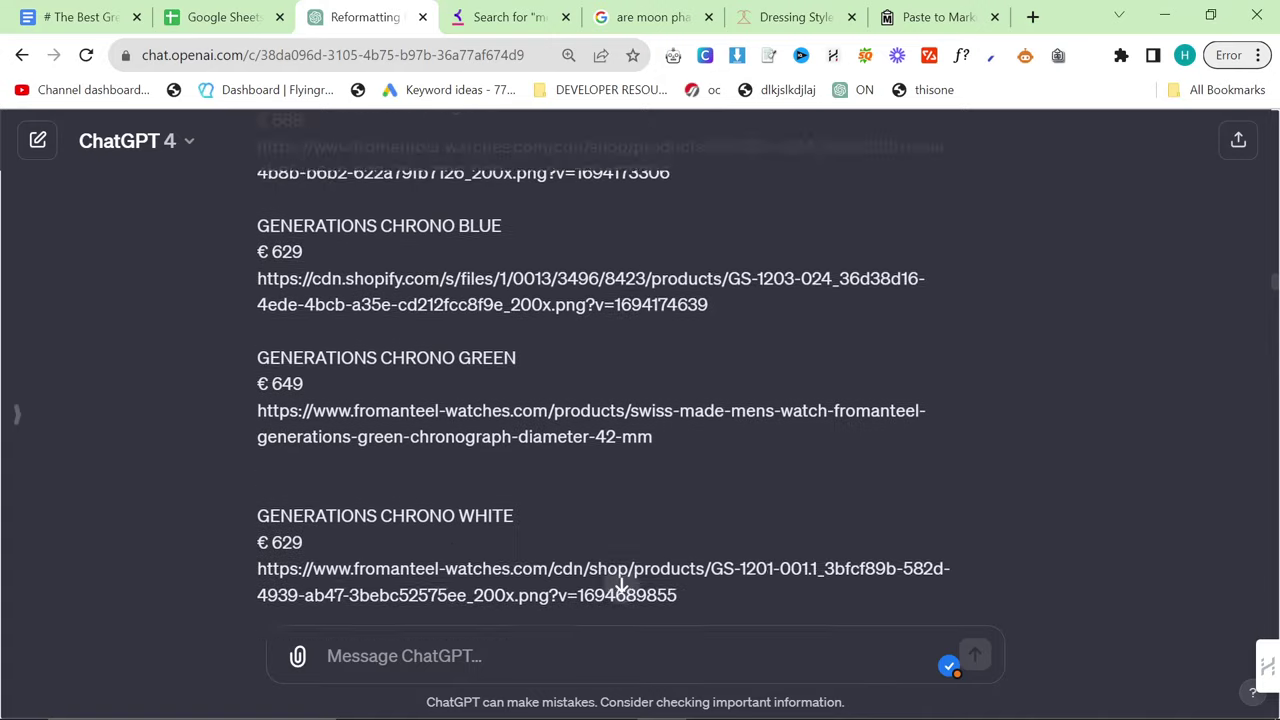
scroll(494, 453, "down", 10)
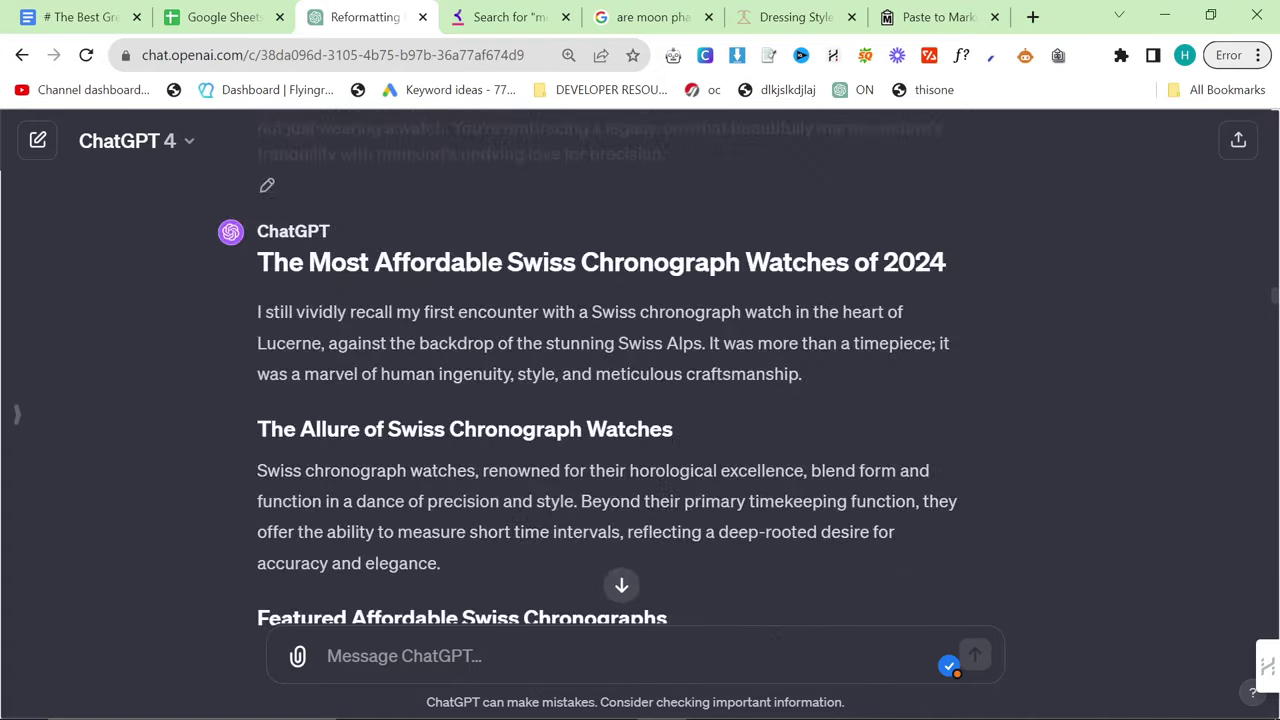
scroll(315, 378, "down", 5)
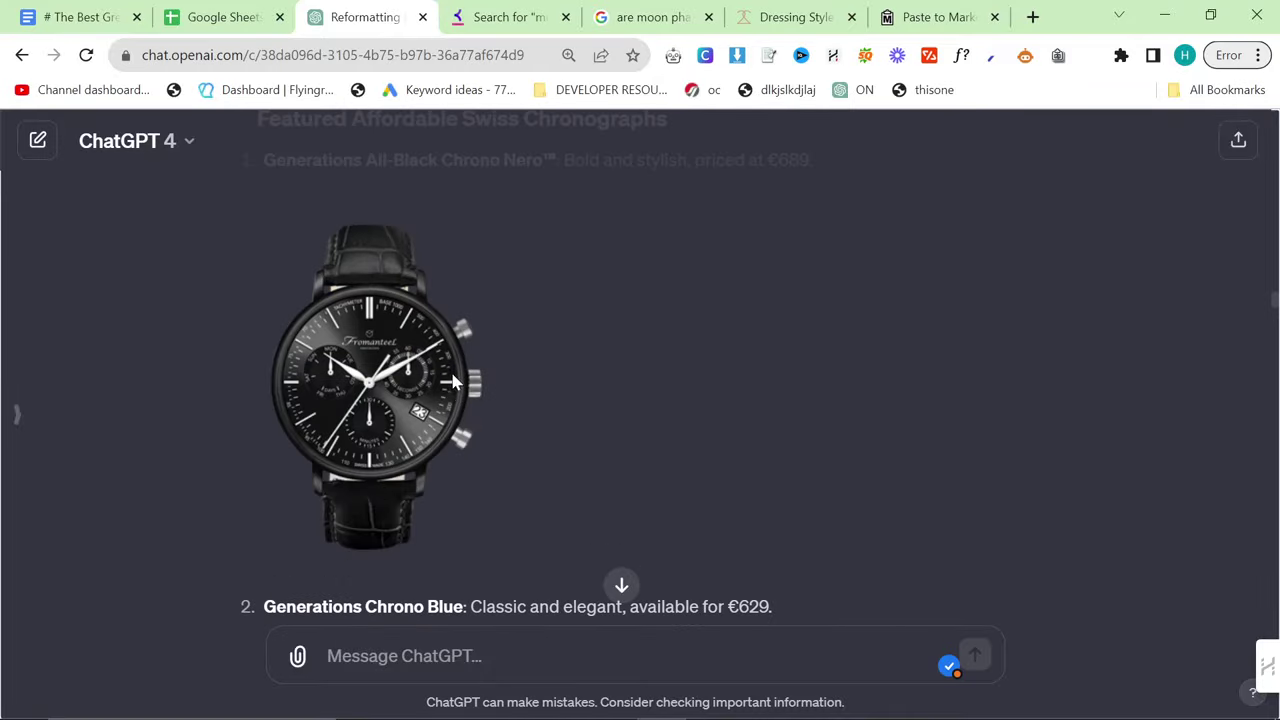
scroll(373, 480, "down", 5)
scroll(369, 457, "down", 3)
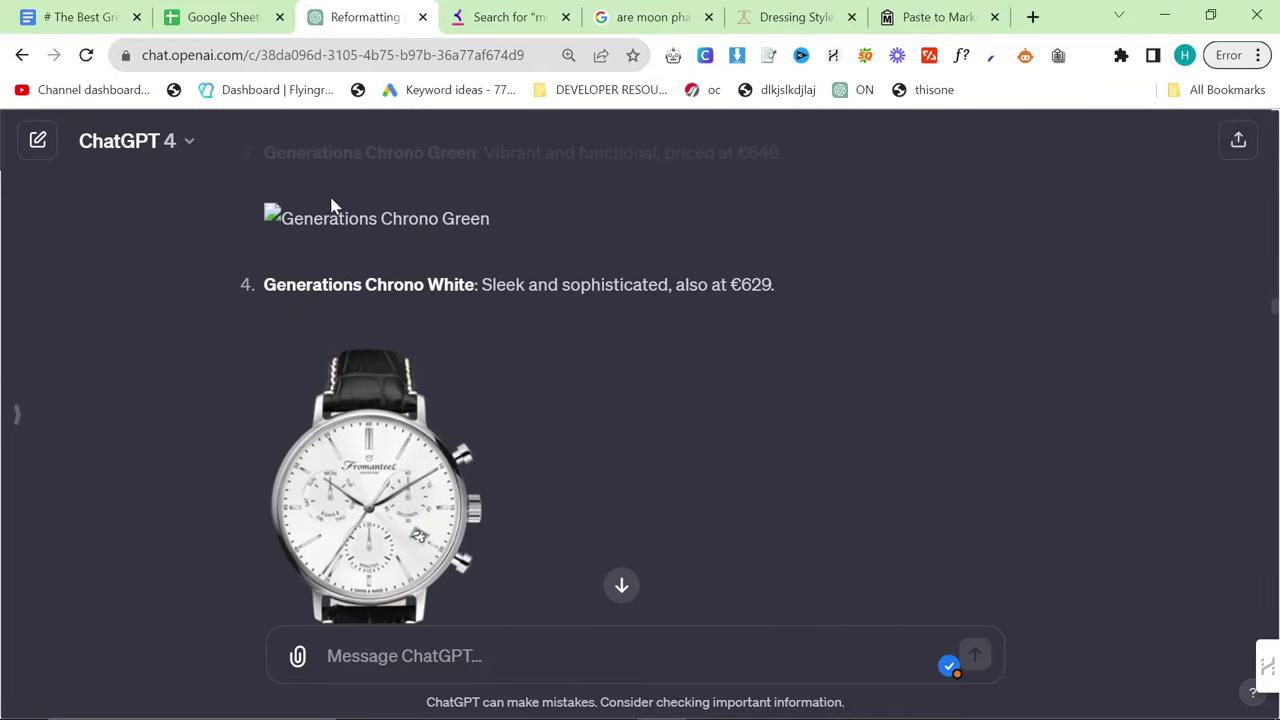
left_click_drag(330, 214, 429, 218)
scroll(491, 333, "down", 4)
left_click_drag(368, 510, 540, 497)
- Review the repeated chronograph prompt and the revised article's featured watches and images, down to the wrist photo
scroll(409, 491, "down", 3)
scroll(425, 490, "down", 15)
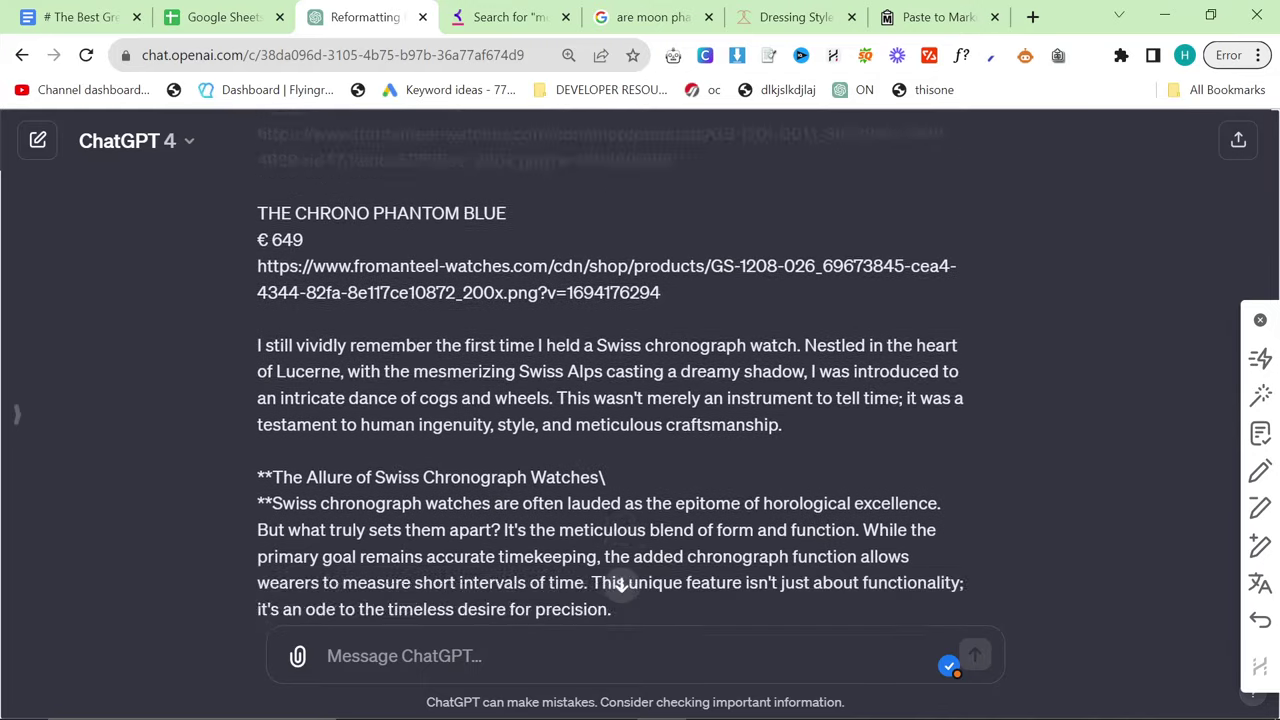
scroll(638, 616, "down", 15)
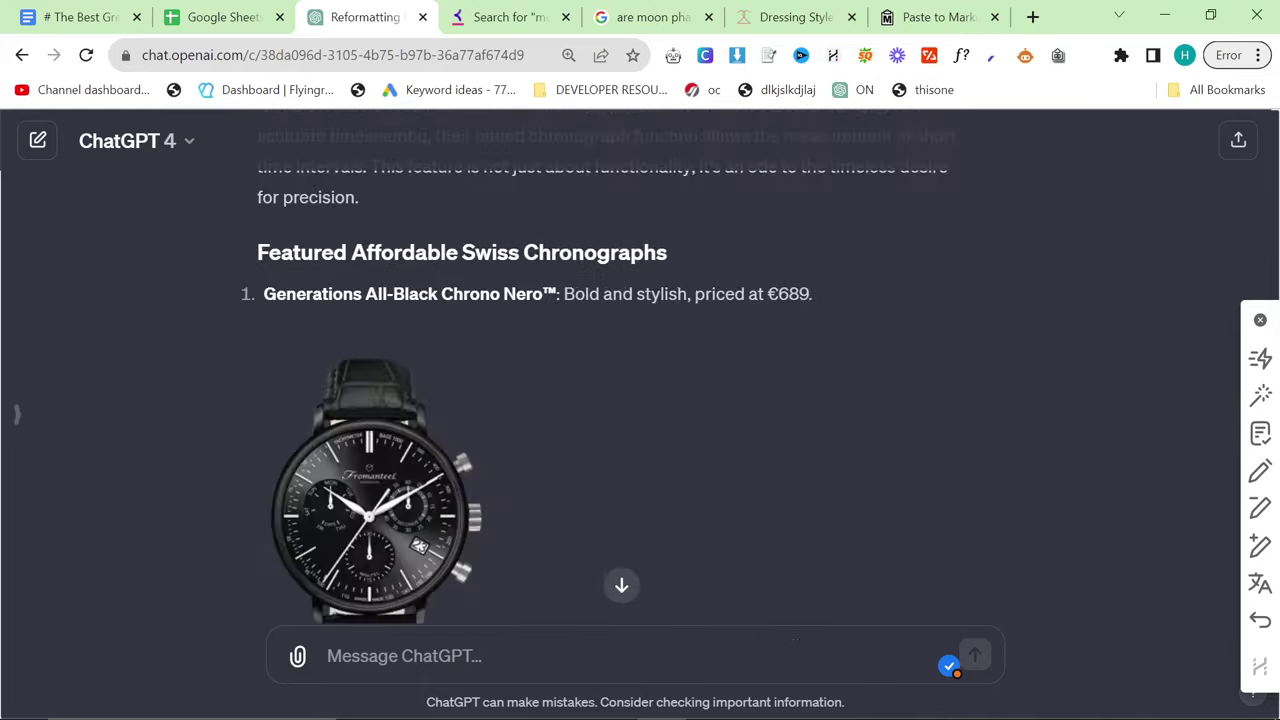
scroll(441, 488, "down", 18)
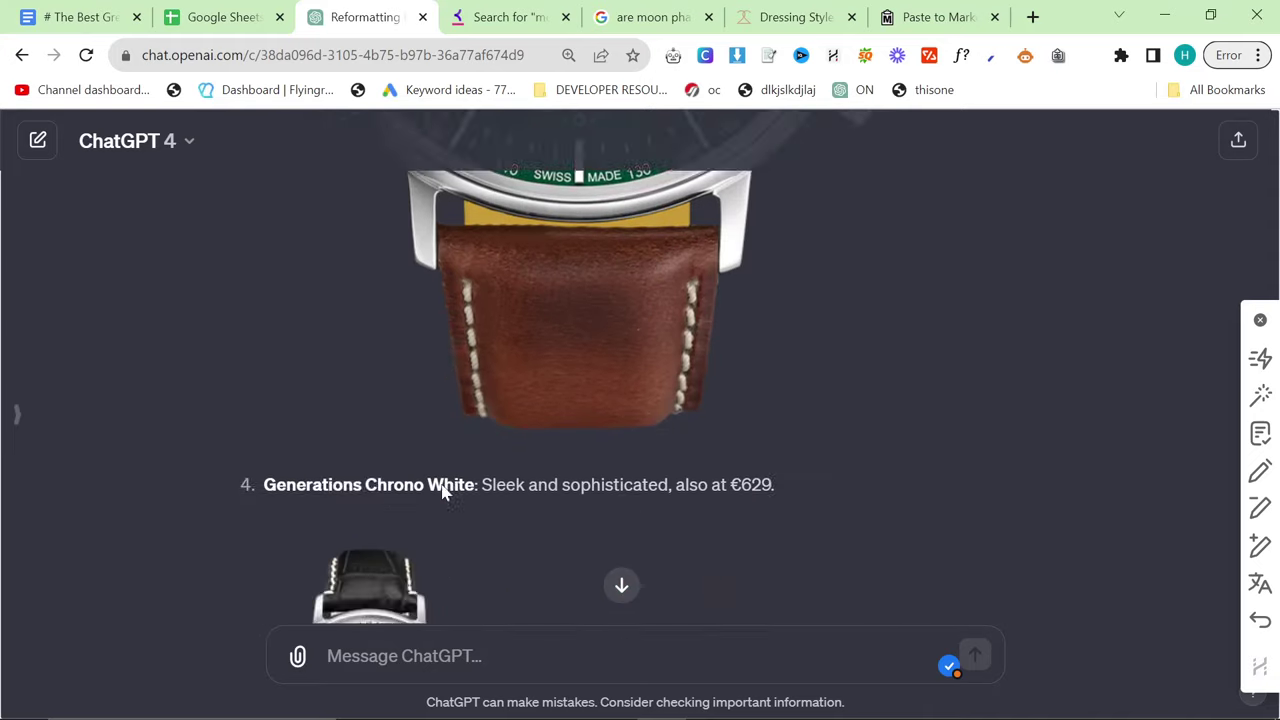
scroll(443, 492, "down", 15)
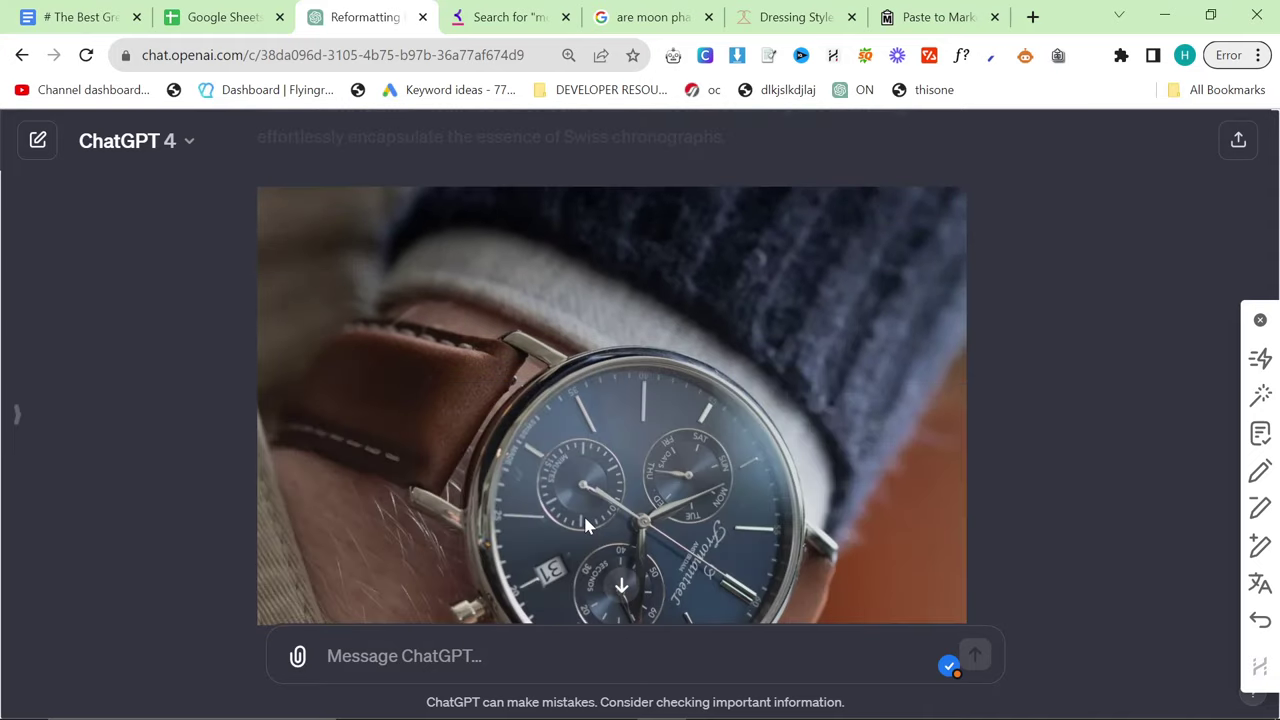
- Switch to the Google Sheets spreadsheet of blog article URLs and select the empty cell A20 below the list
key("alt+Tab")
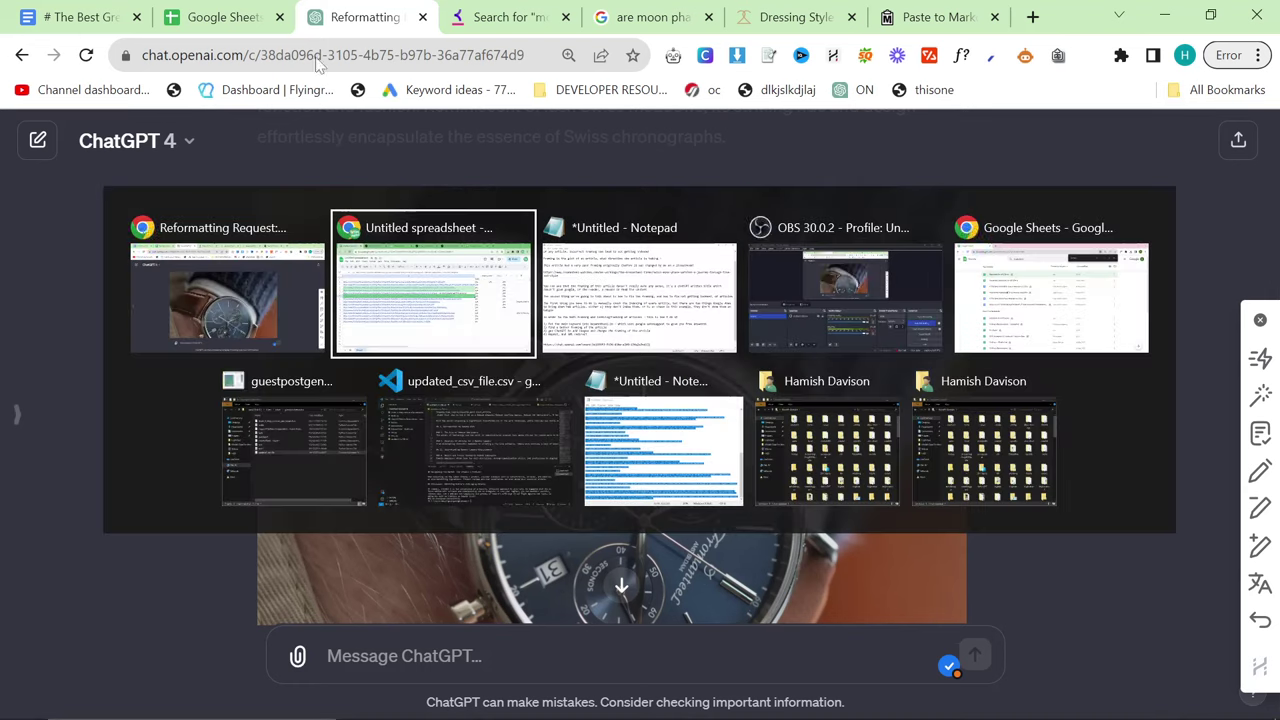
left_click(439, 592)
mouse_move(558, 345)
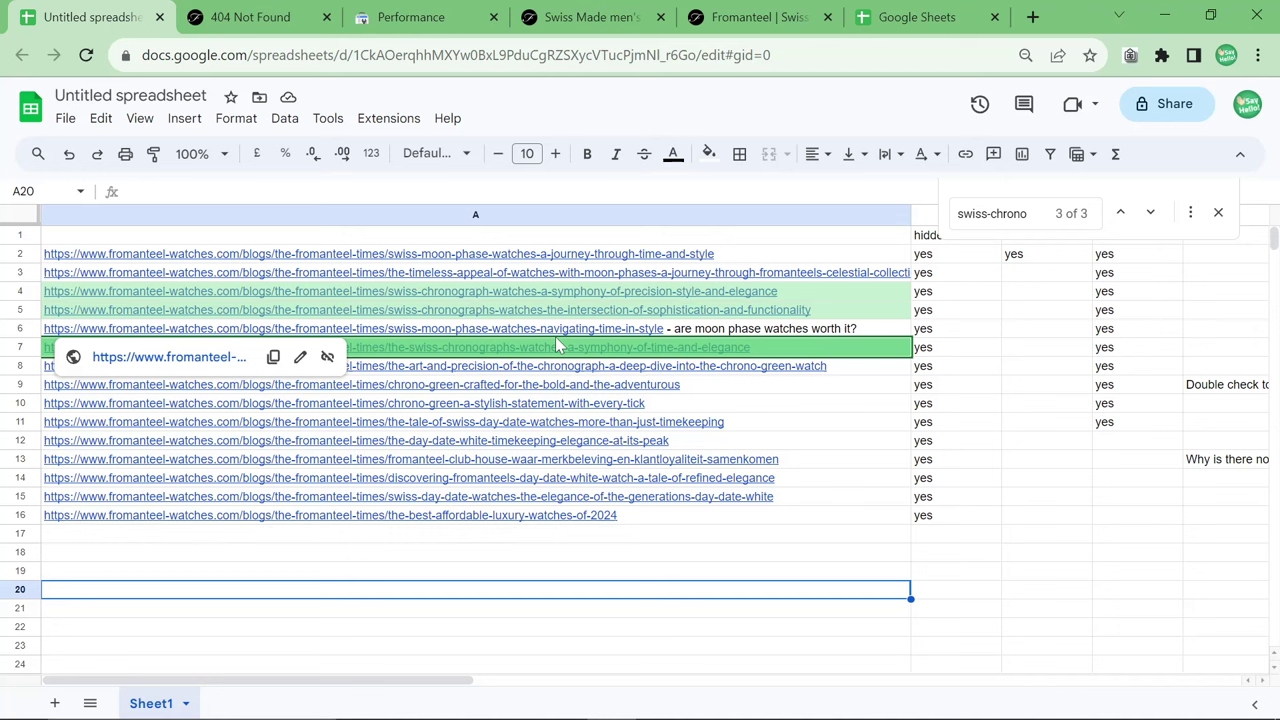
type("`")
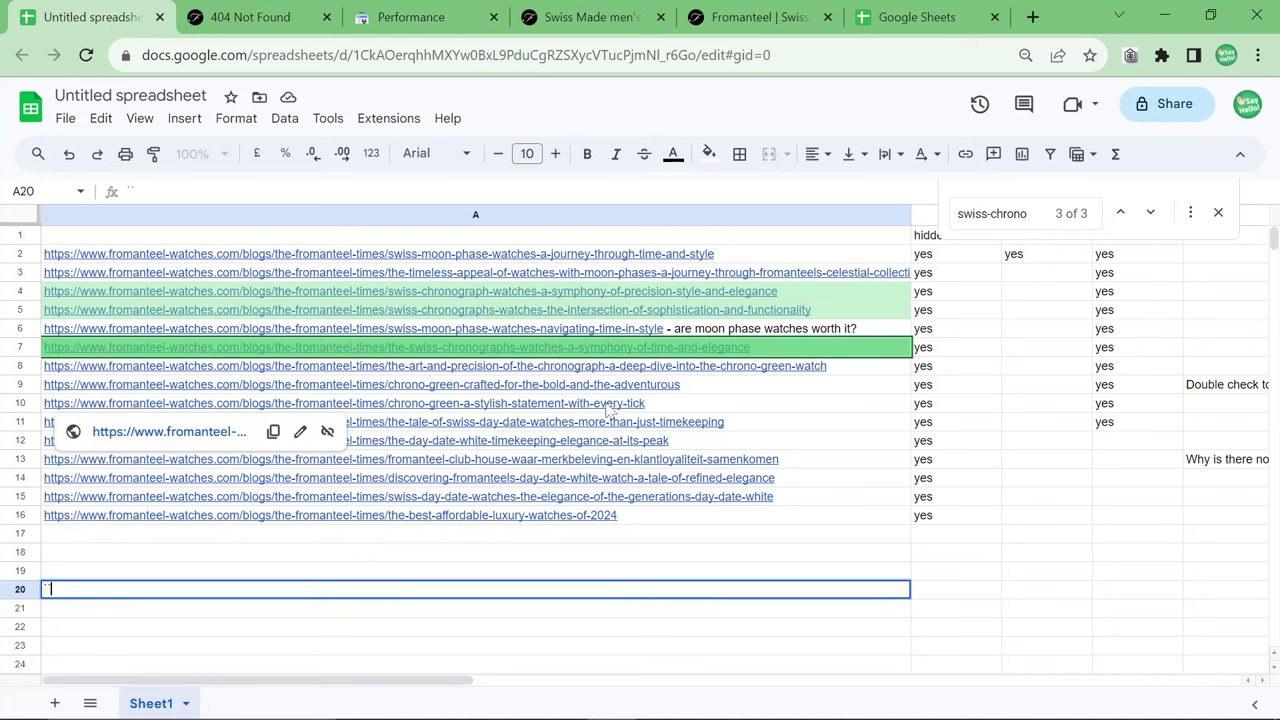
- Switch to the Notepad notes and review the framing explanation and the four-step fix for framing and indexing
key("alt+Tab")
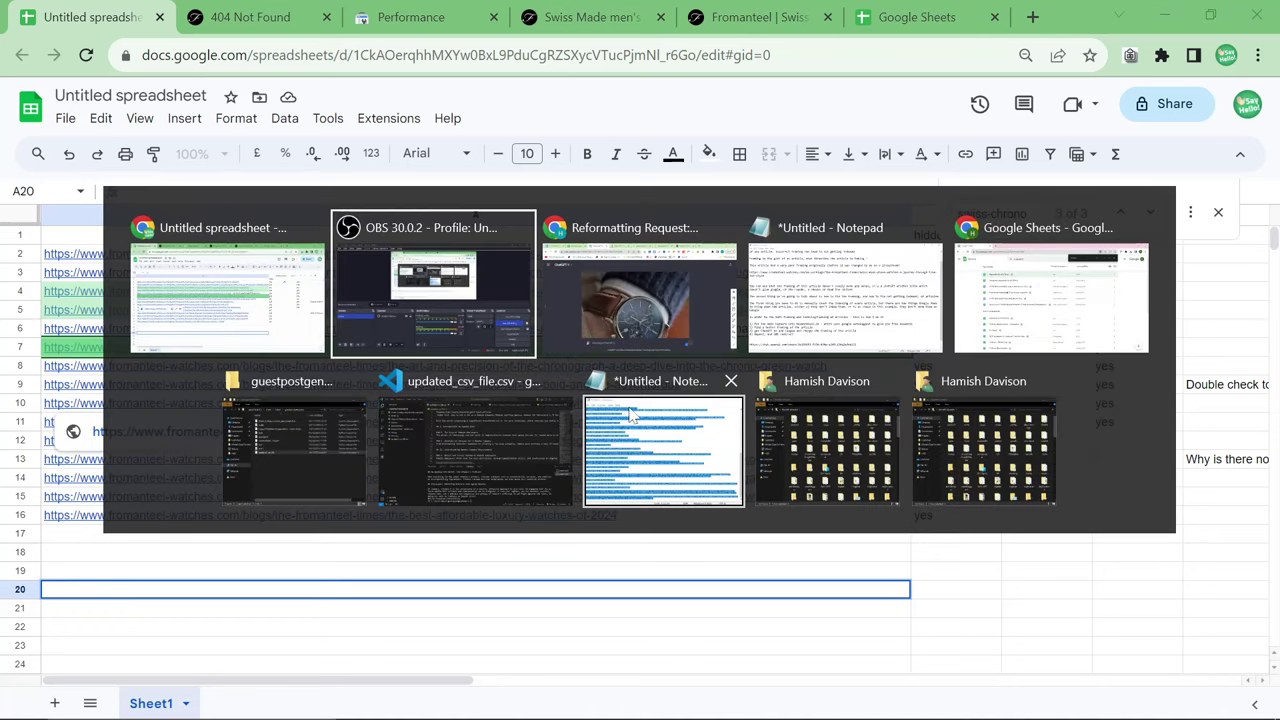
left_click(609, 413)
scroll(609, 413, "up", 1)
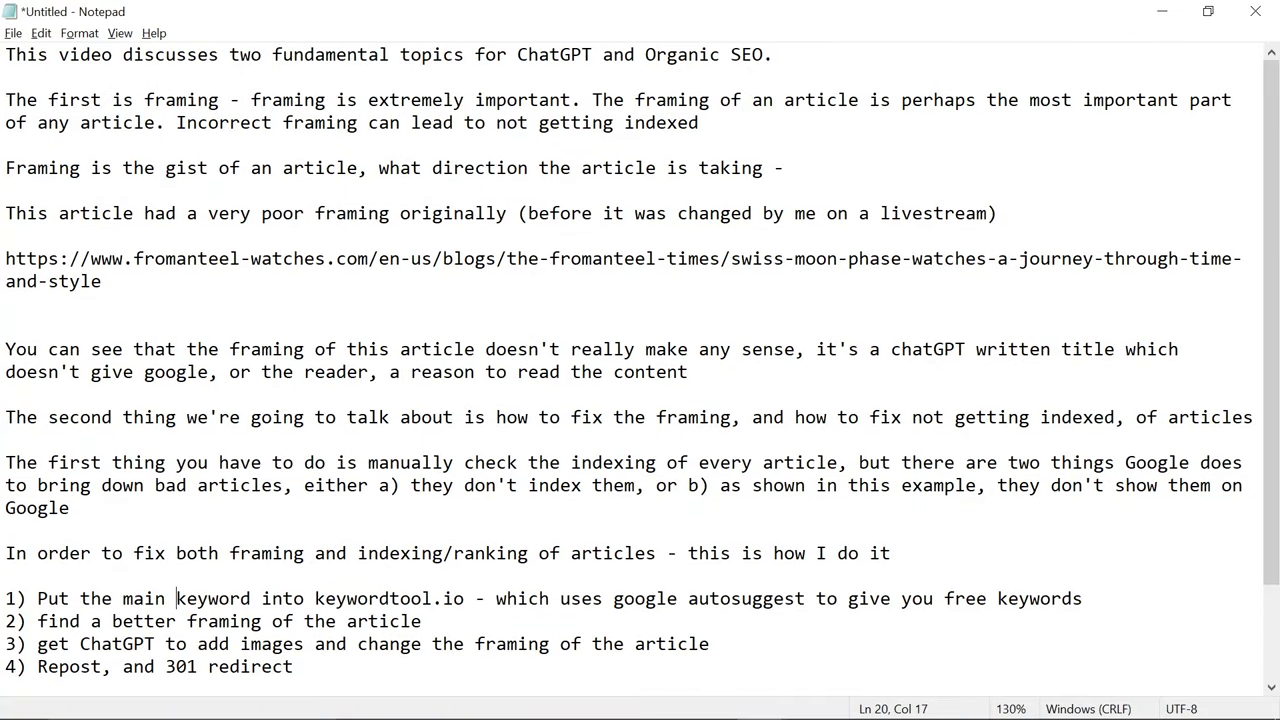
scroll(640, 362, "down", 2)
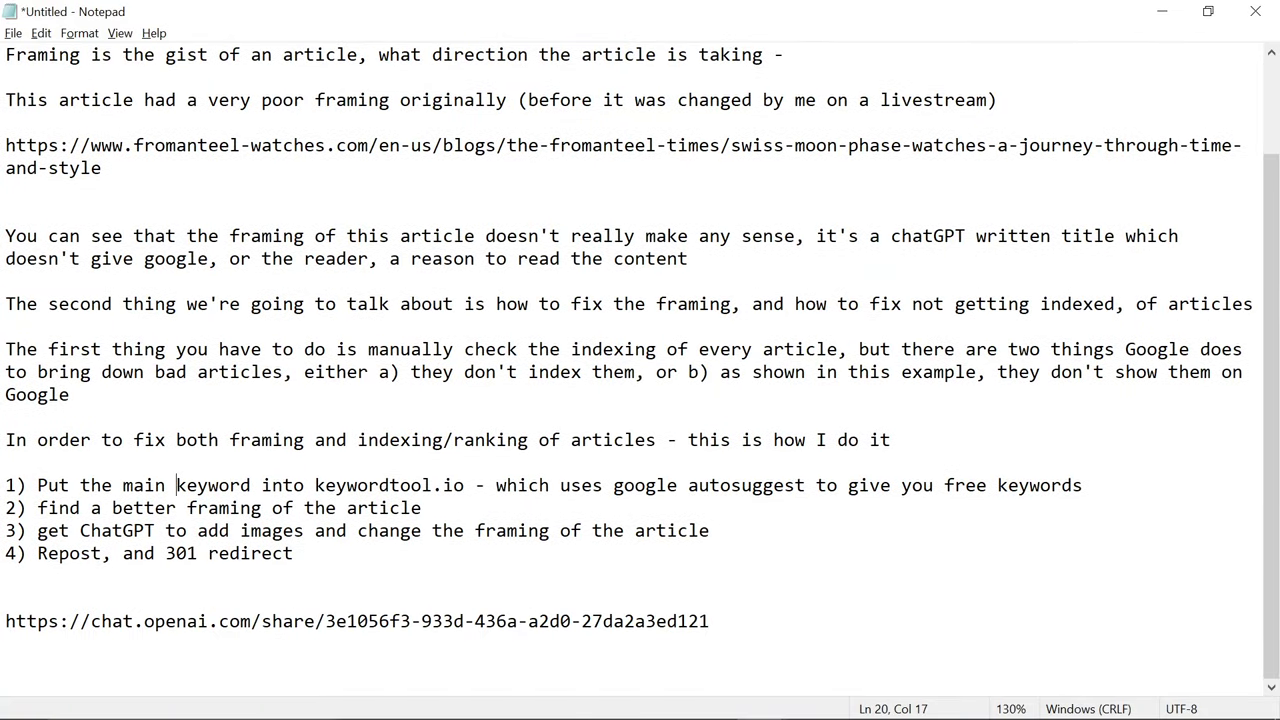
scroll(640, 362, "up", 2)
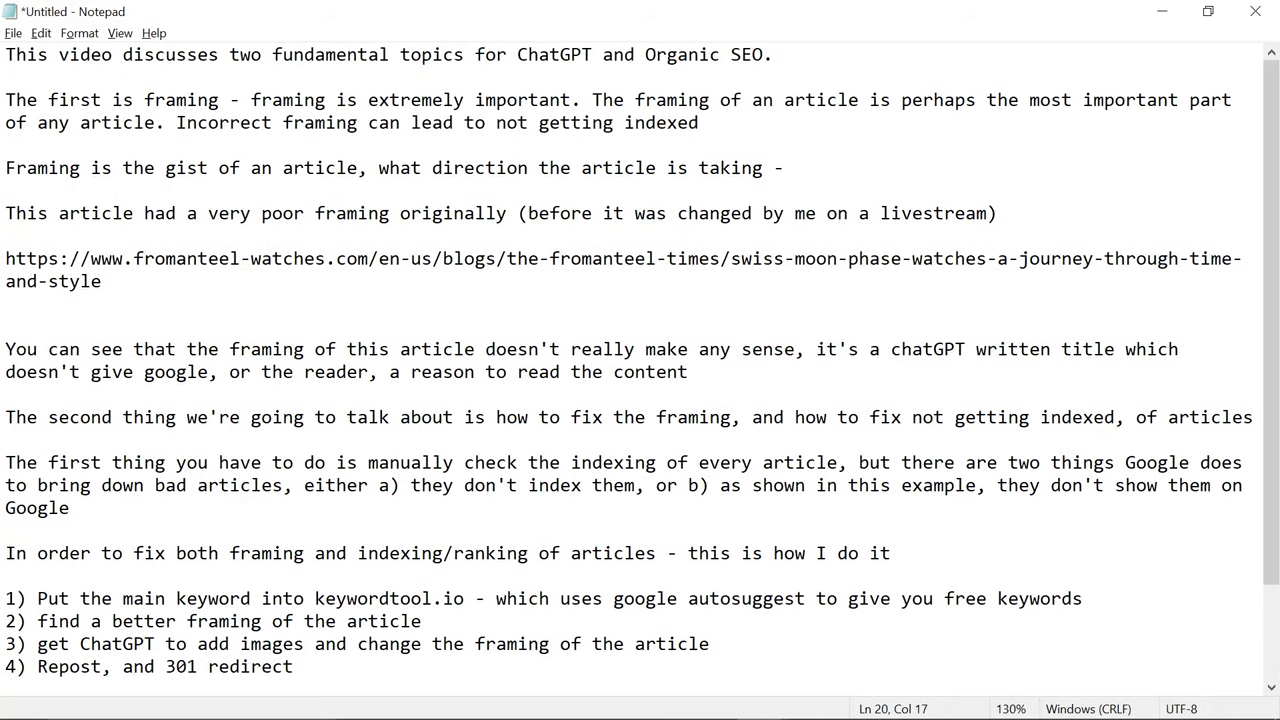